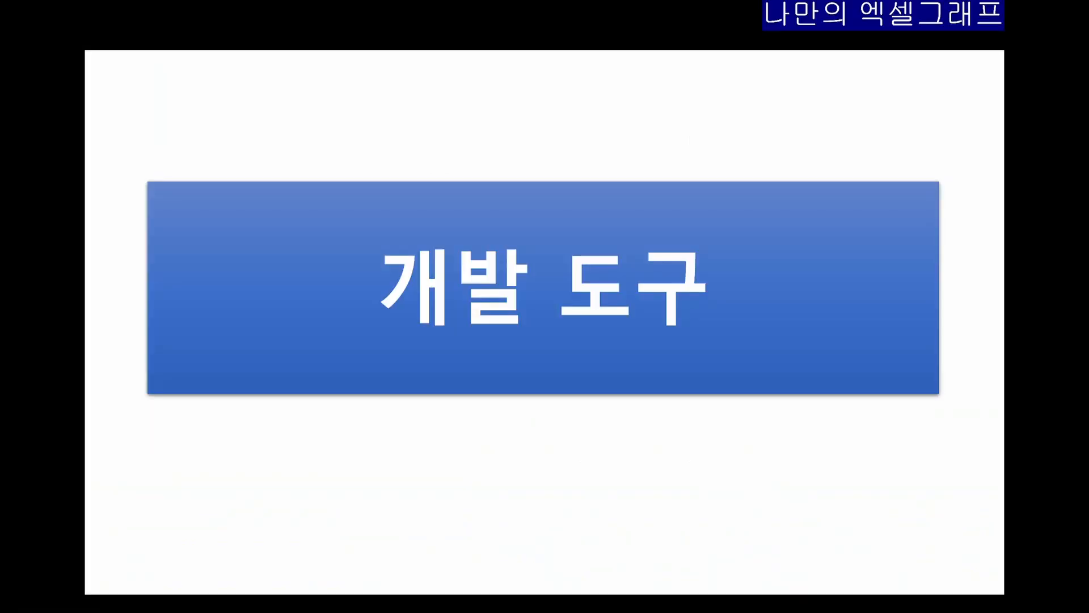
pyautogui.press('Right')
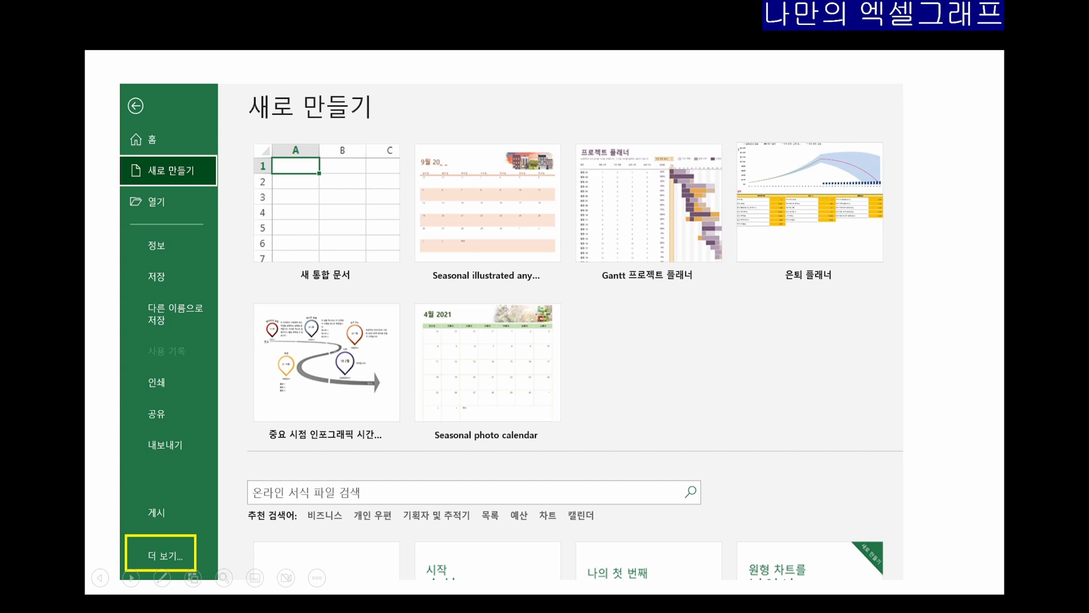
pyautogui.press('Right')
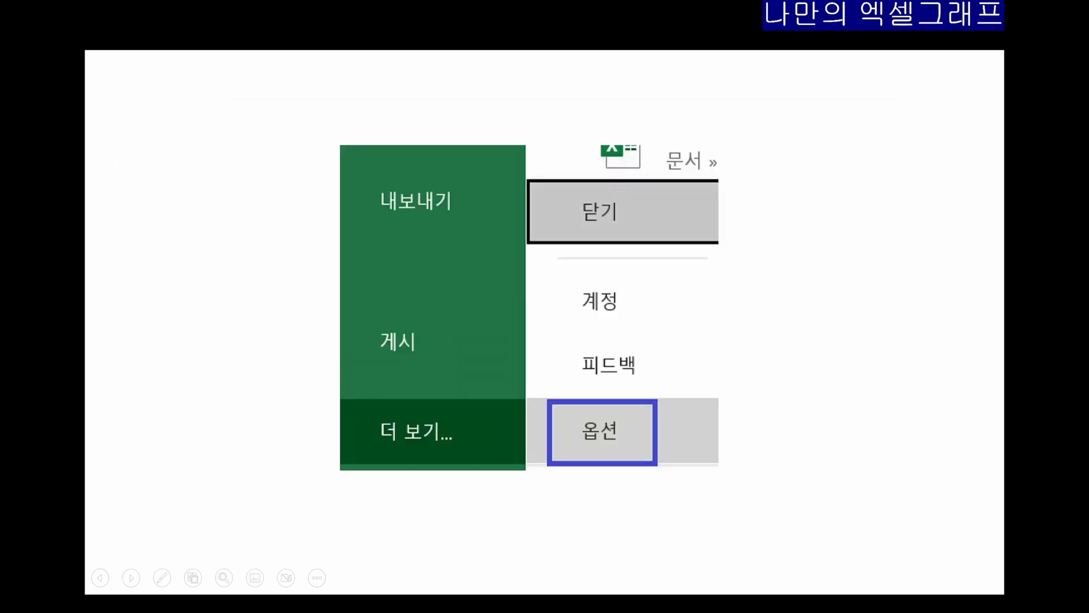
pyautogui.press('Right')
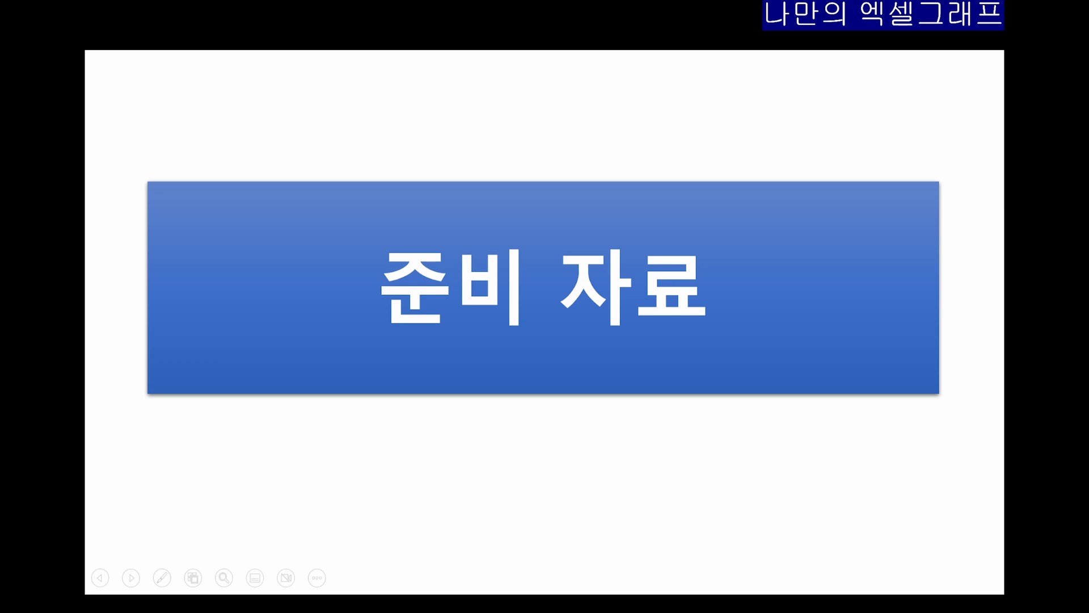
pyautogui.press('Right')
pyautogui.press('Right')
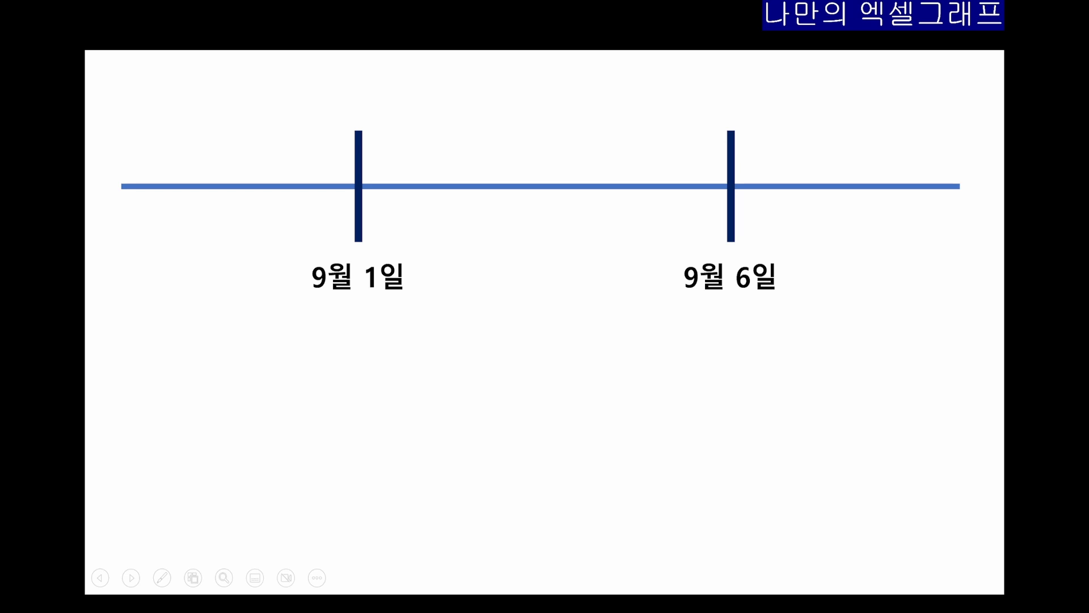
pyautogui.press('Right')
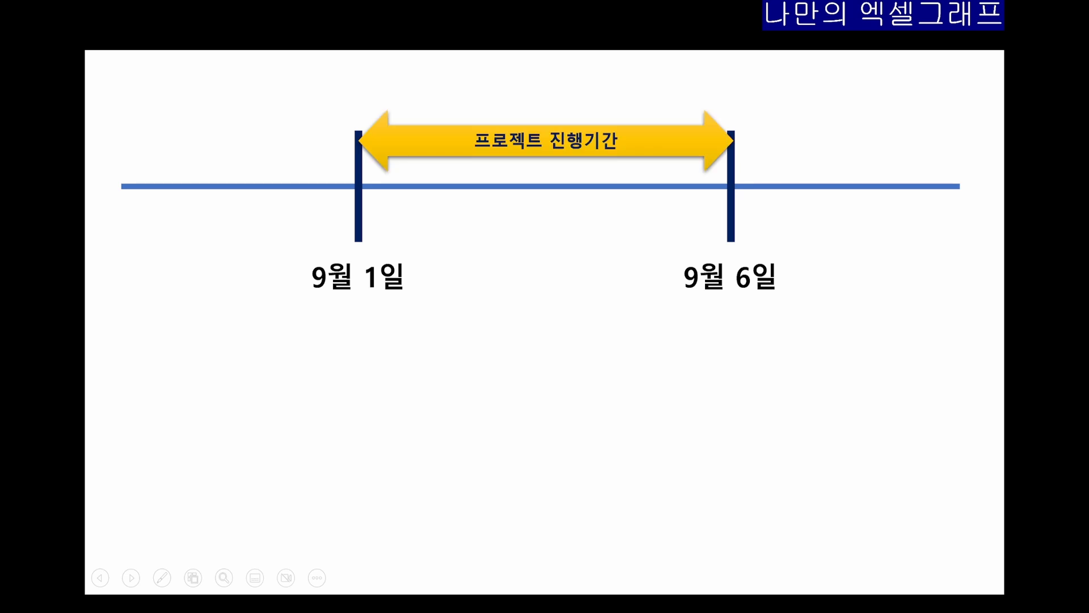
pyautogui.press('Right')
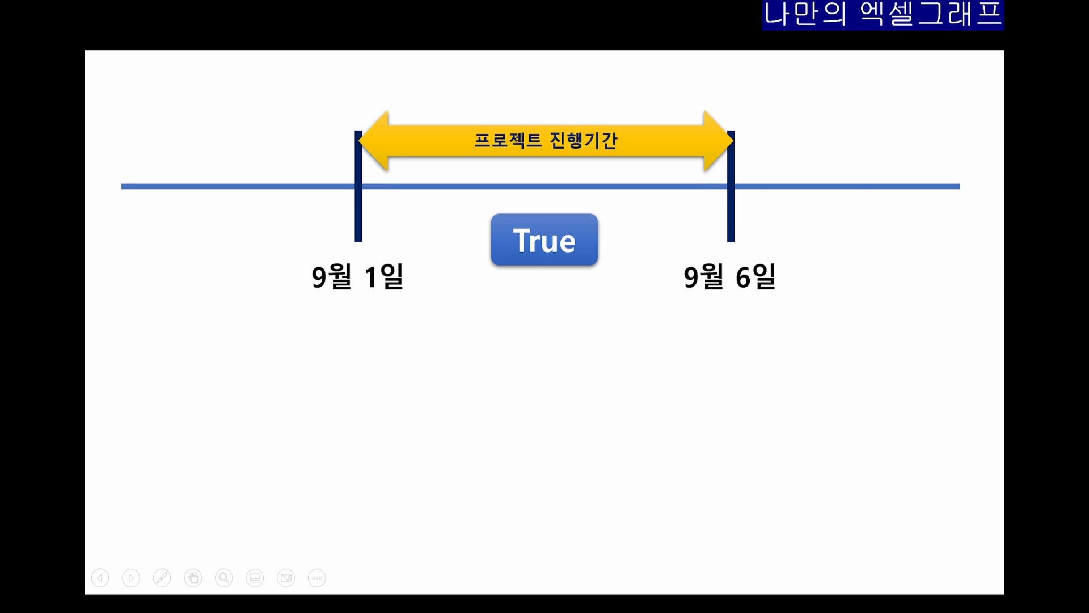
pyautogui.press('Right')
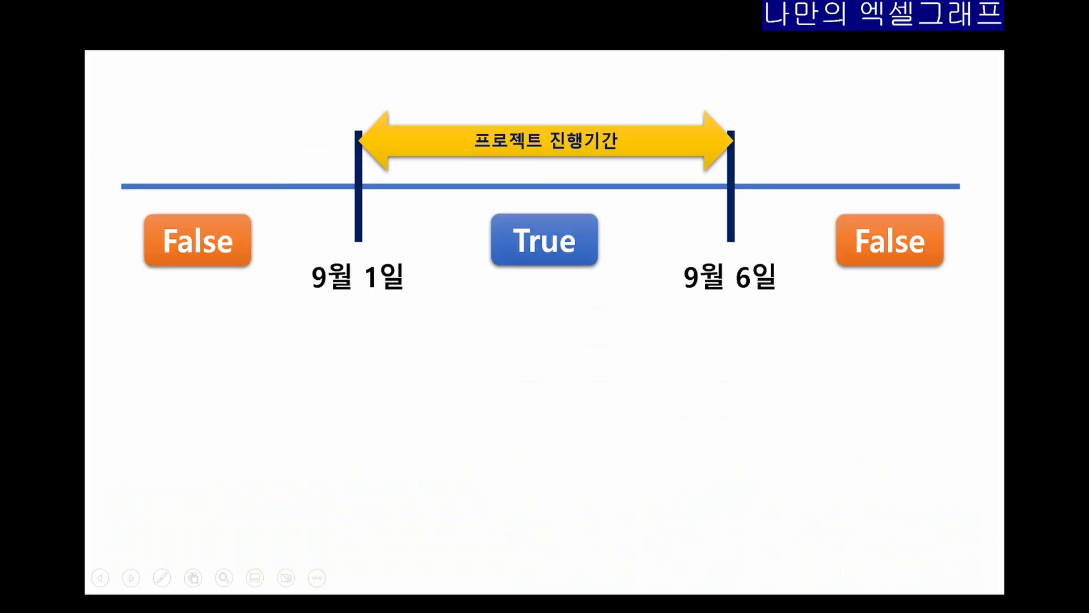
pyautogui.press('Right')
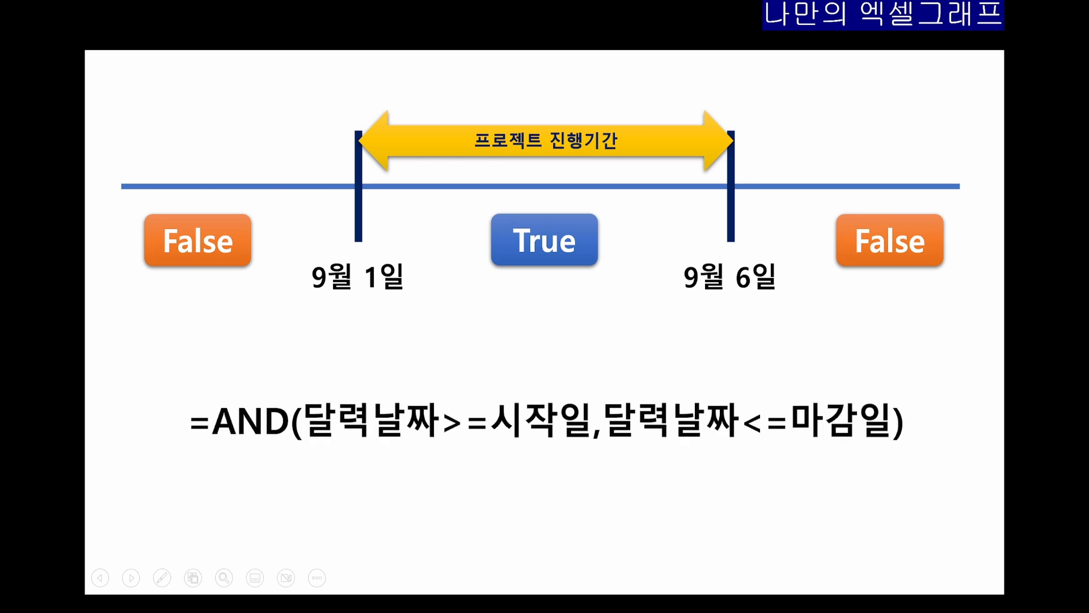
pyautogui.press('Right')
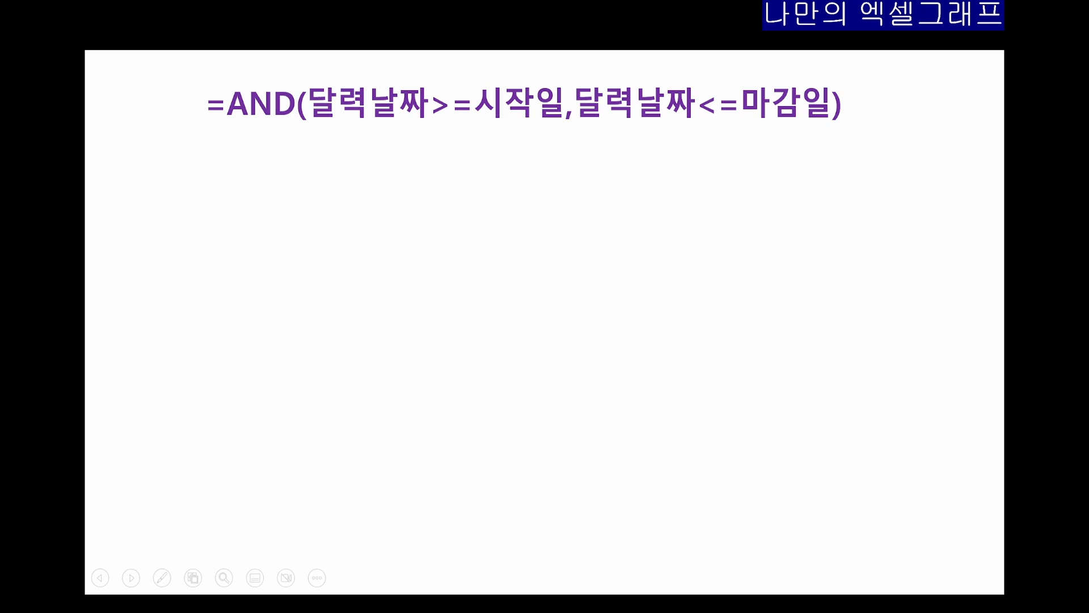
pyautogui.press('Right')
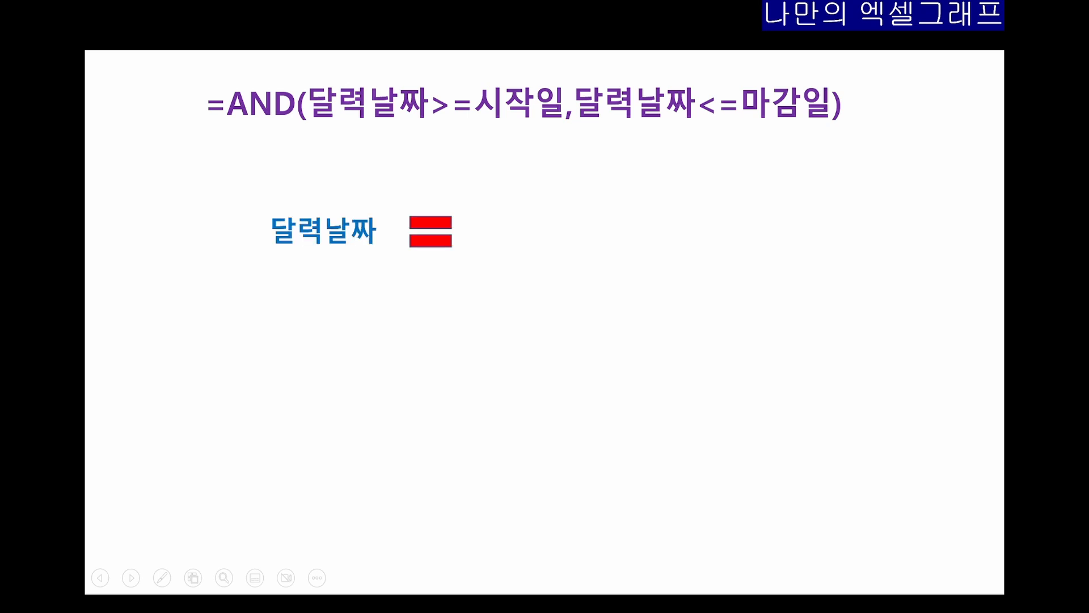
pyautogui.press('Right')
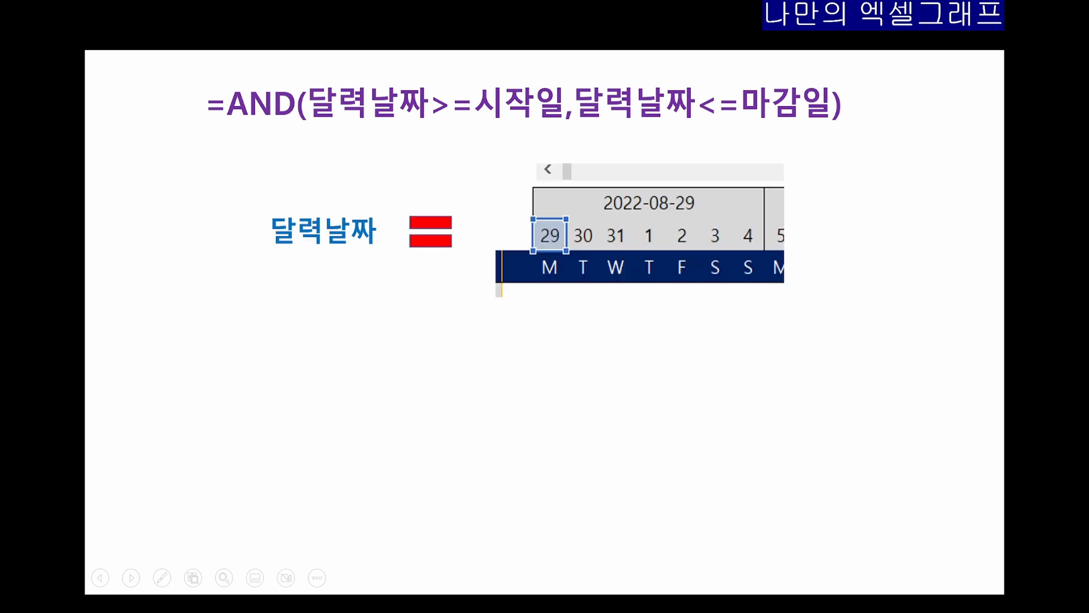
pyautogui.press('Right')
pyautogui.press('Right')
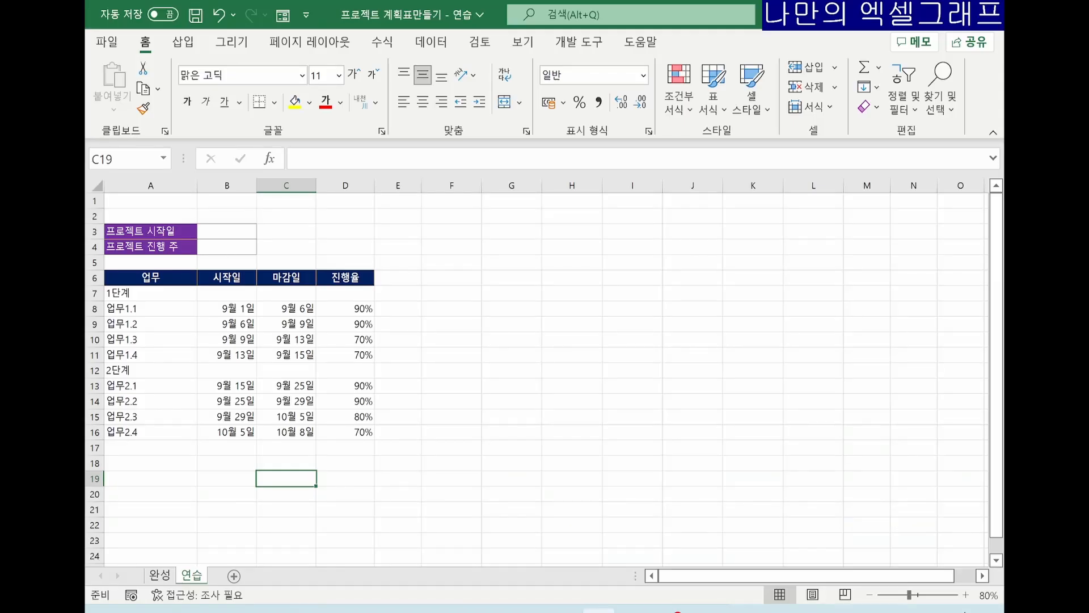
# Enter 2022/09/1 as the project start date (프로젝트 시작일) in cell B3
pyautogui.click(227, 231)
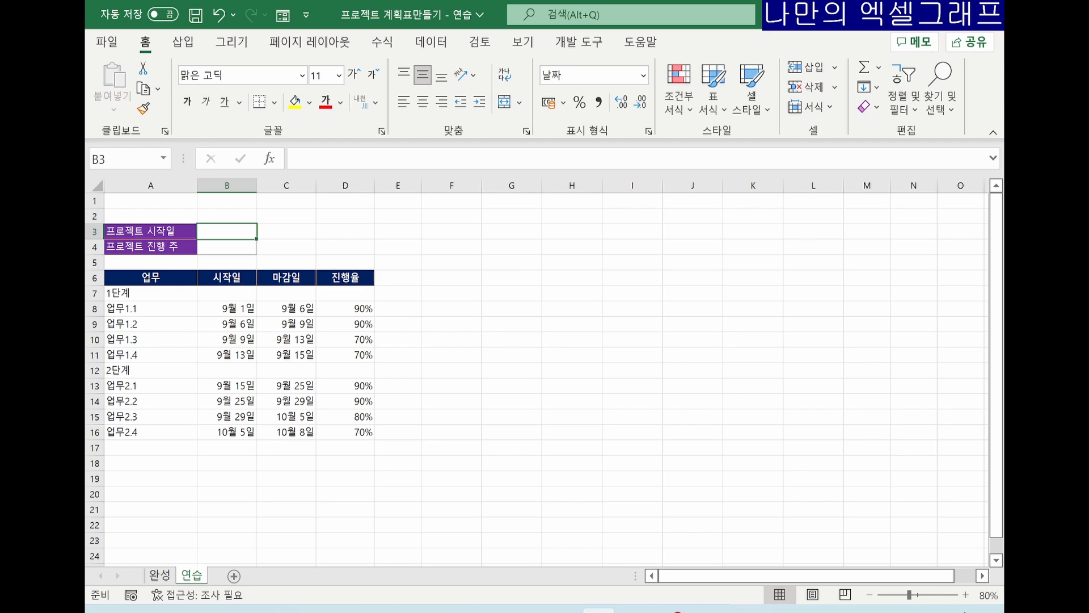
pyautogui.write('2022')
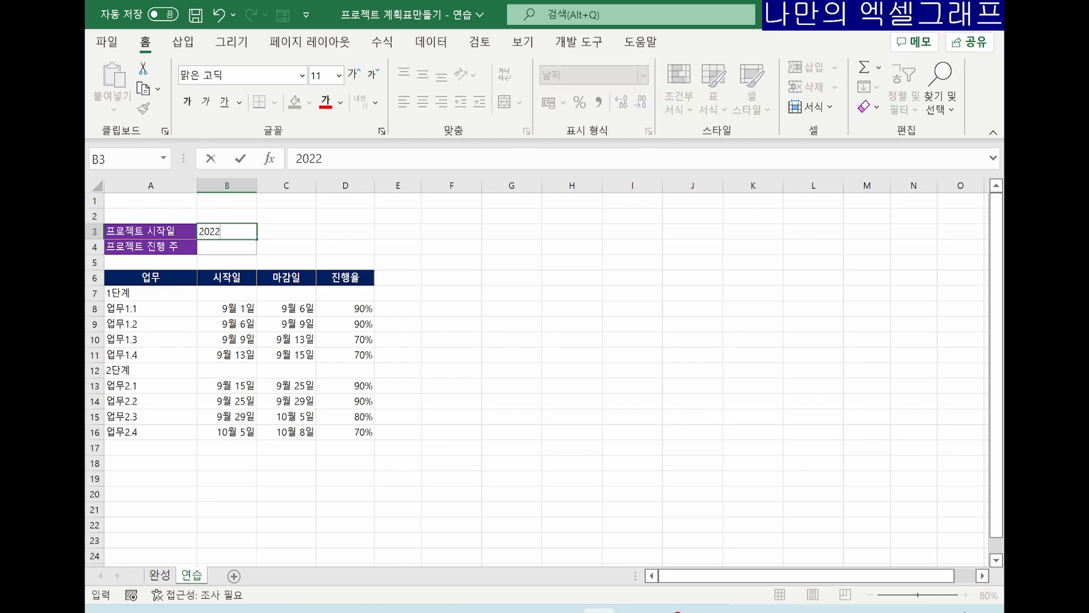
pyautogui.write('/09/1')
pyautogui.press('Return')
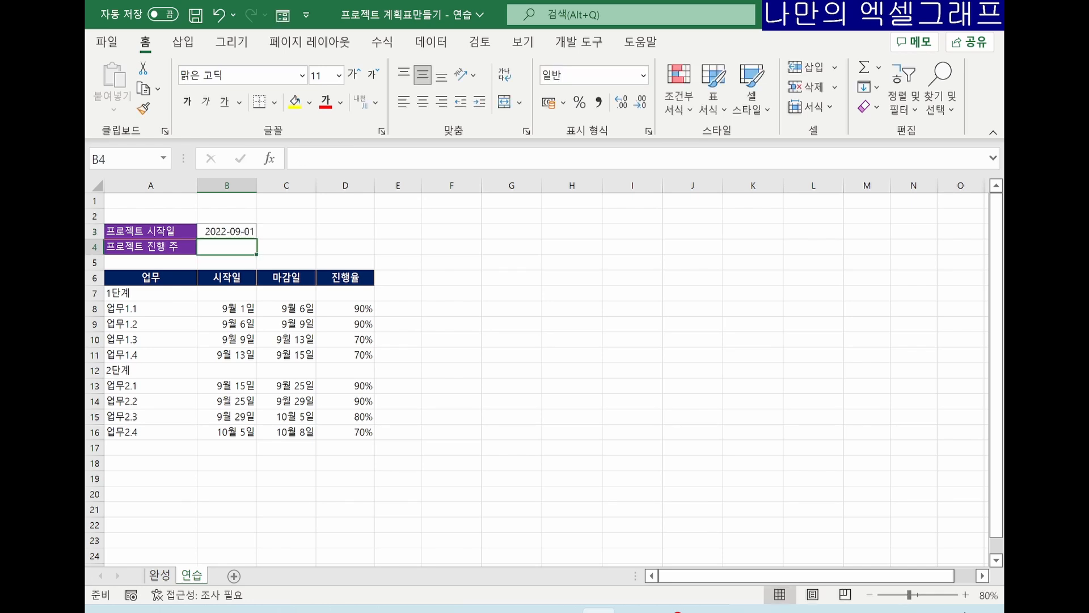
# Try the date format of the project start date on the start and deadline dates in B8:C16, and undo that formatting
pyautogui.press('Down')
pyautogui.press('Down')
pyautogui.press('Down')
pyautogui.press('Down')
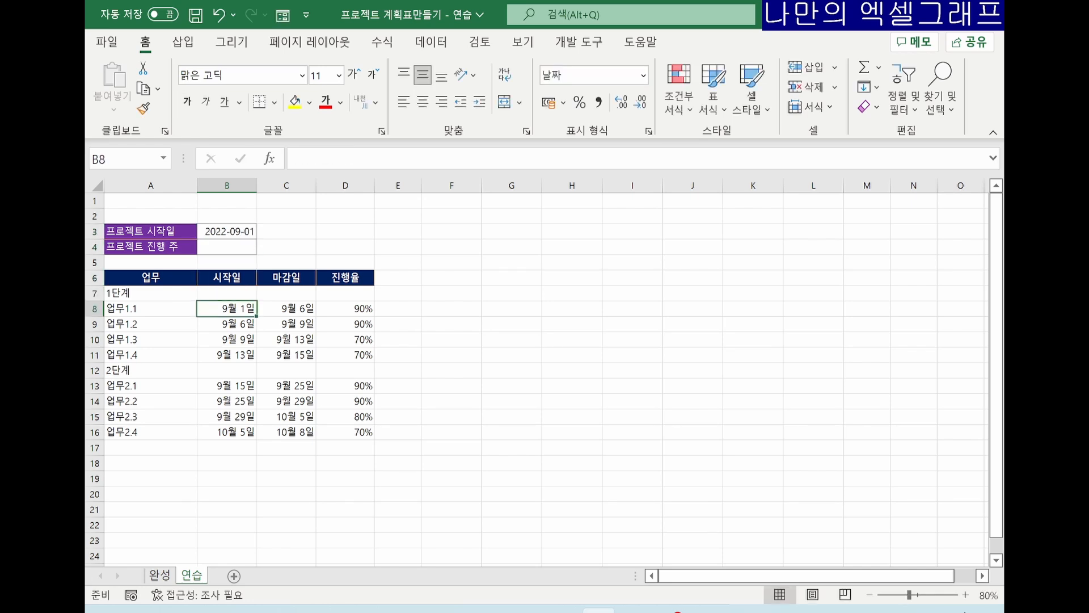
pyautogui.press('Up')
pyautogui.press('Up')
pyautogui.press('Up')
pyautogui.press('Up')
pyautogui.press('Up')
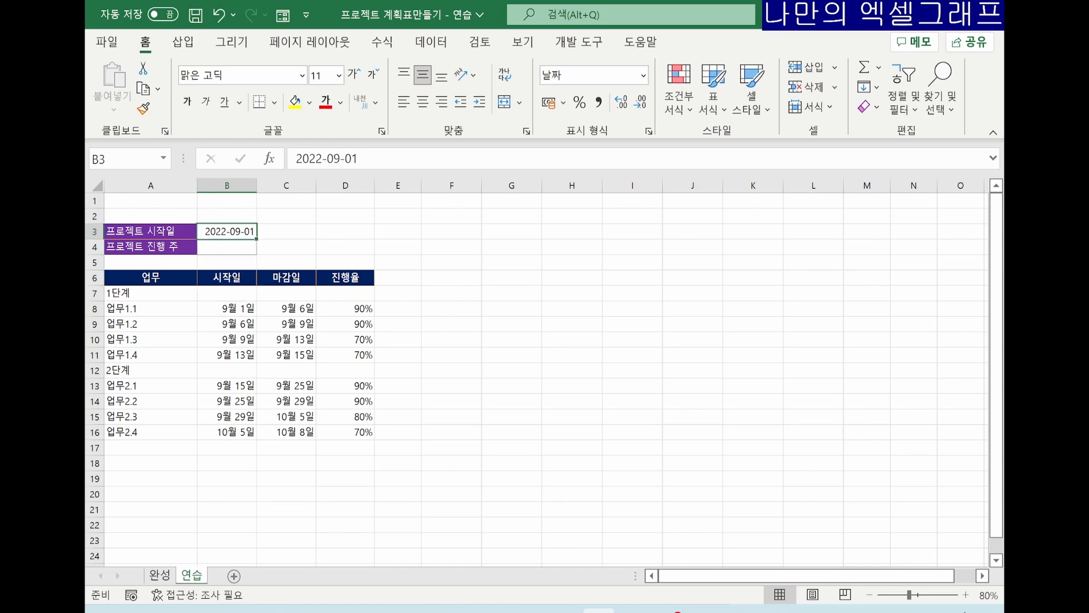
pyautogui.hotkey('ctrl', 'c')
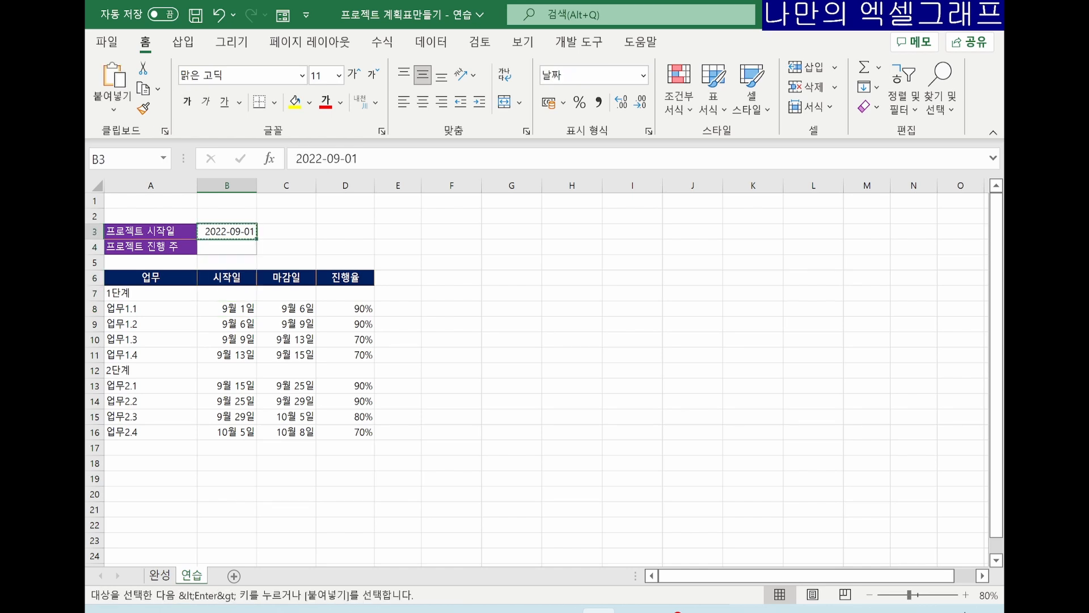
pyautogui.press('Down')
pyautogui.press('Down')
pyautogui.press('Down')
pyautogui.press('Down')
pyautogui.press('Down')
pyautogui.hotkey('shift', 'Right')
pyautogui.hotkey('ctrl', 'shift', 'Down')
pyautogui.hotkey('ctrl', 'shift', 'Down')
pyautogui.hotkey('ctrl', 'shift', 'Down')
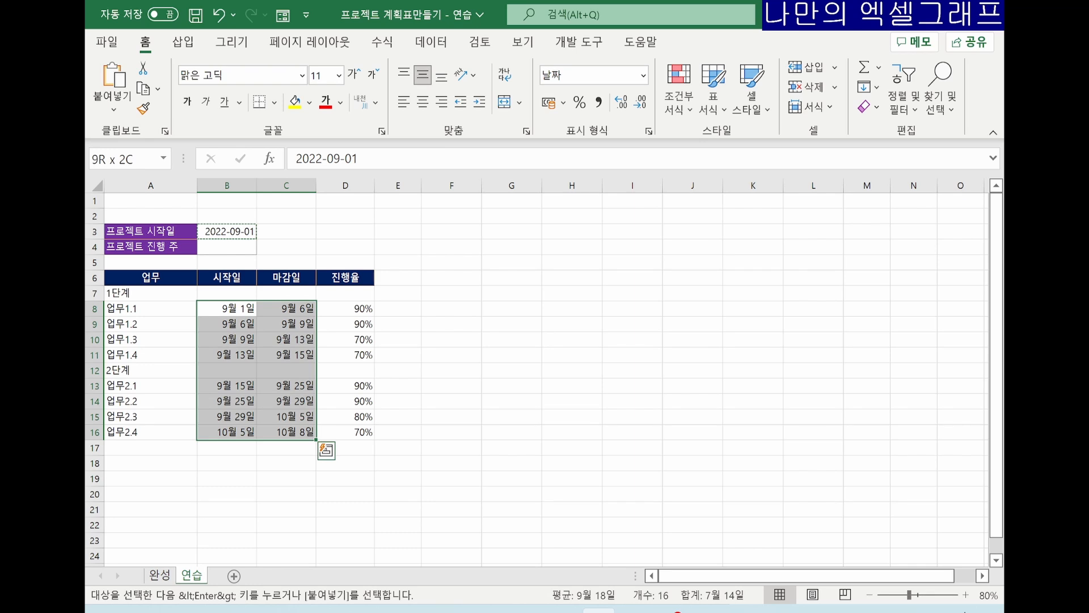
pyautogui.moveTo(227, 309); pyautogui.dragTo(287, 432)
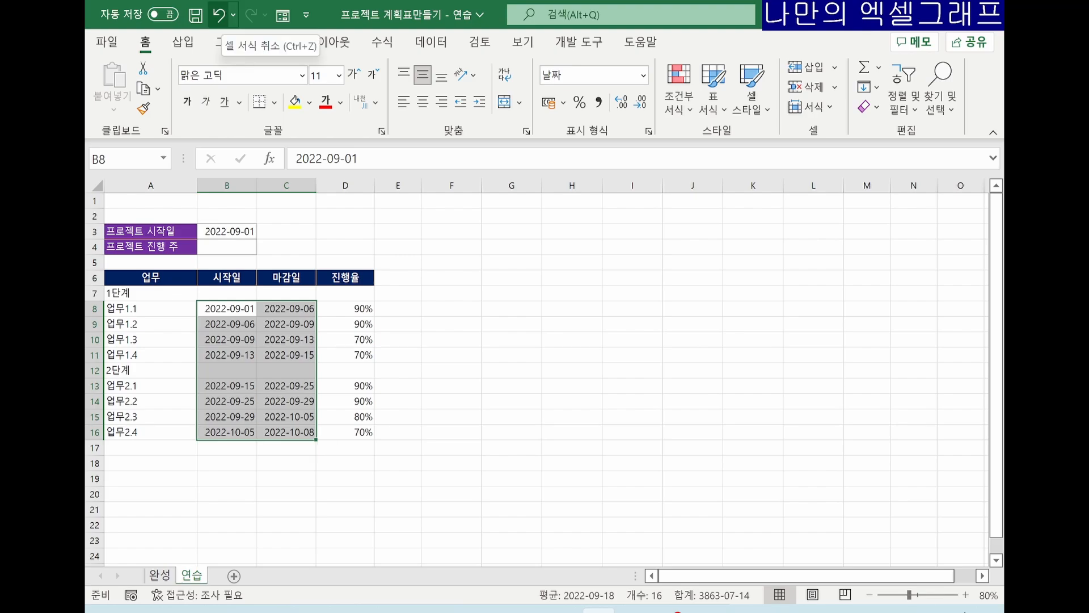
pyautogui.click(219, 16)
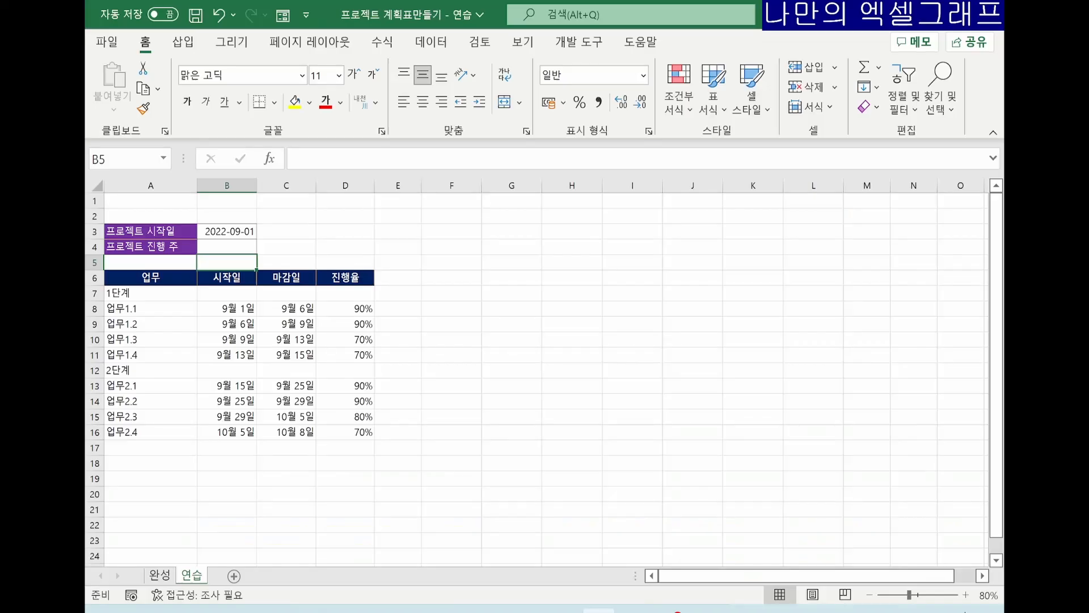
# Set the project week (프로젝트 진행 주) in cell B4 to 1
pyautogui.click(227, 246)
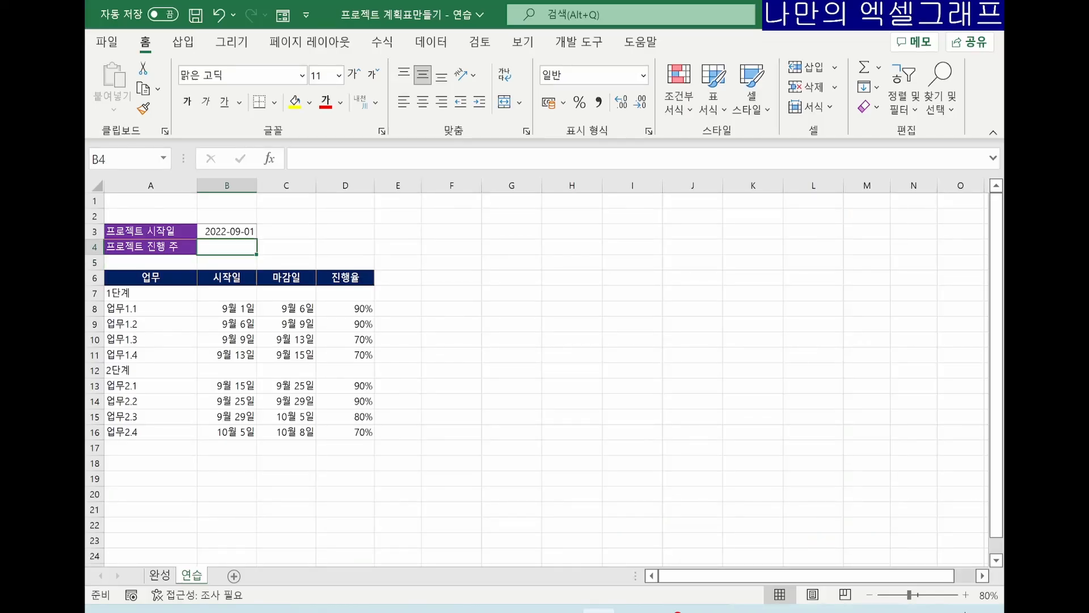
pyautogui.write('1')
pyautogui.press('Return')
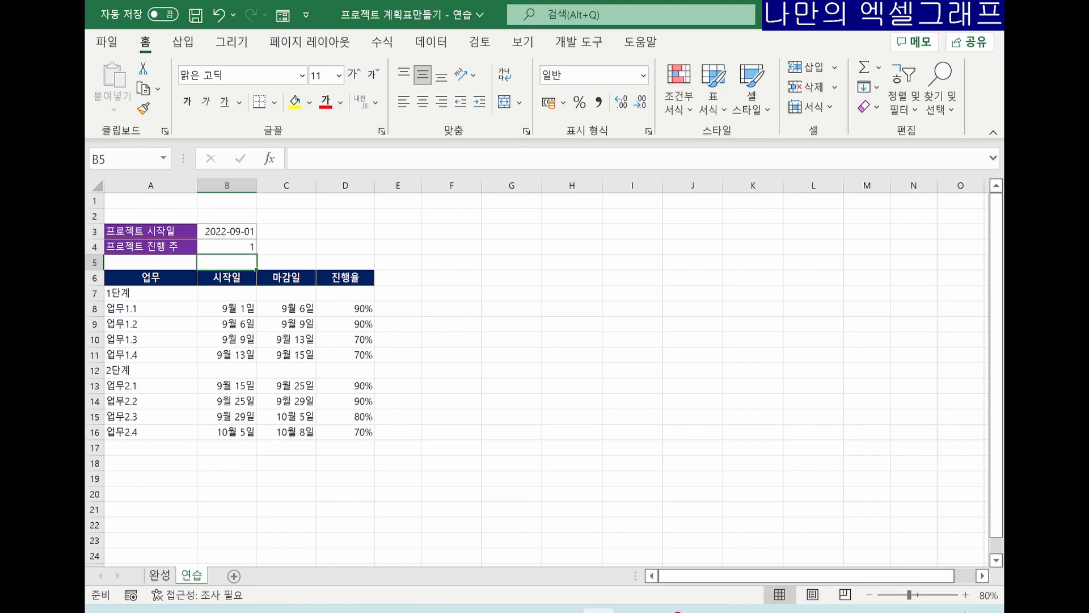
# Add a custom data bar rule to the progress cells D7:D16, with minimum type Number 0 and maximum type Number 1
pyautogui.click(227, 293)
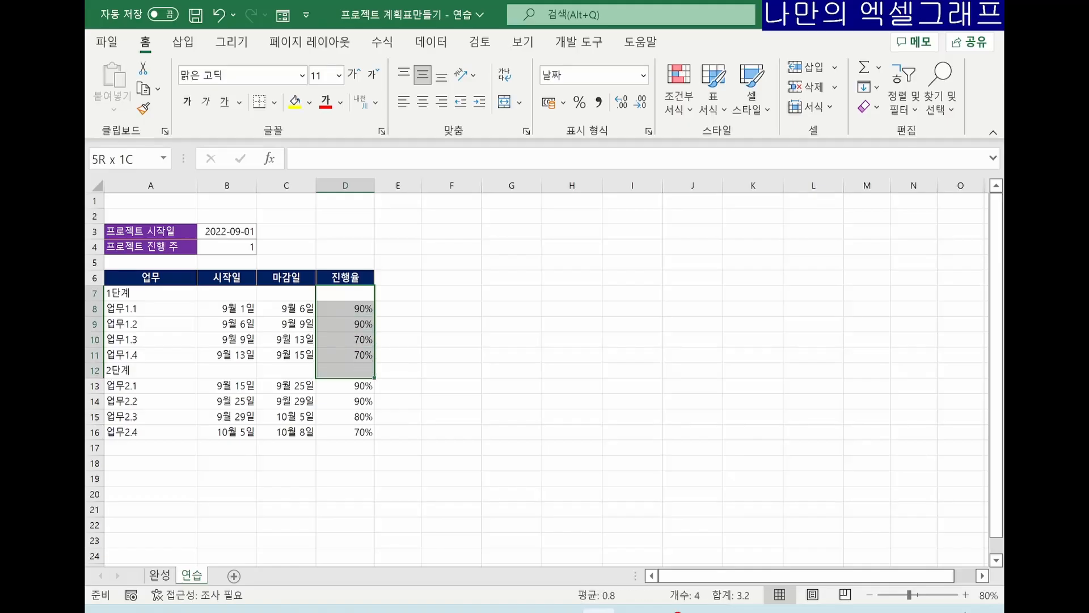
pyautogui.moveTo(345, 370); pyautogui.dragTo(345, 431)
pyautogui.click(679, 91)
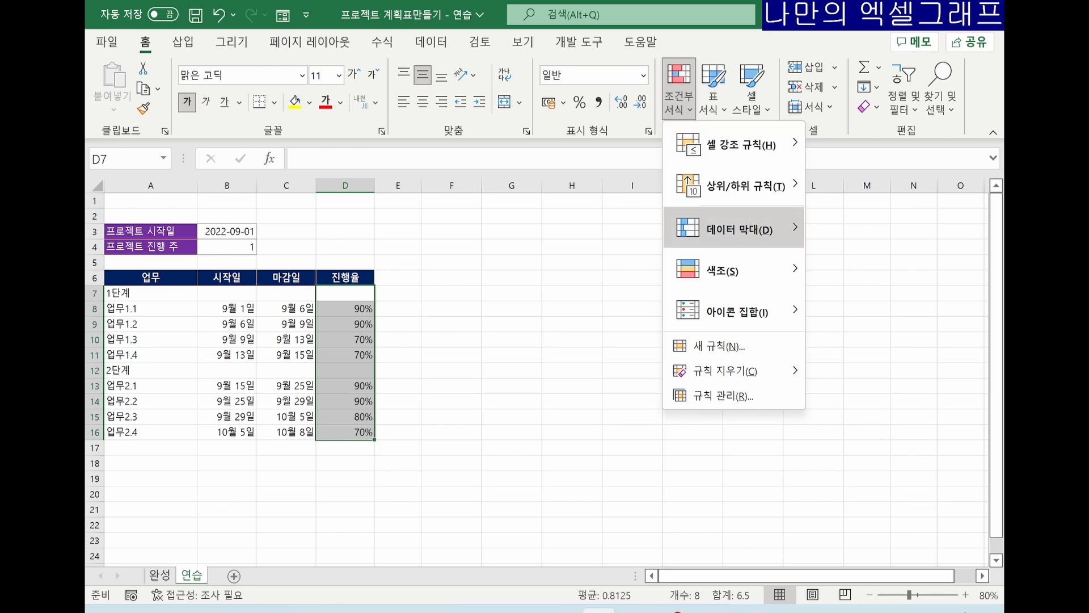
pyautogui.moveTo(737, 229)
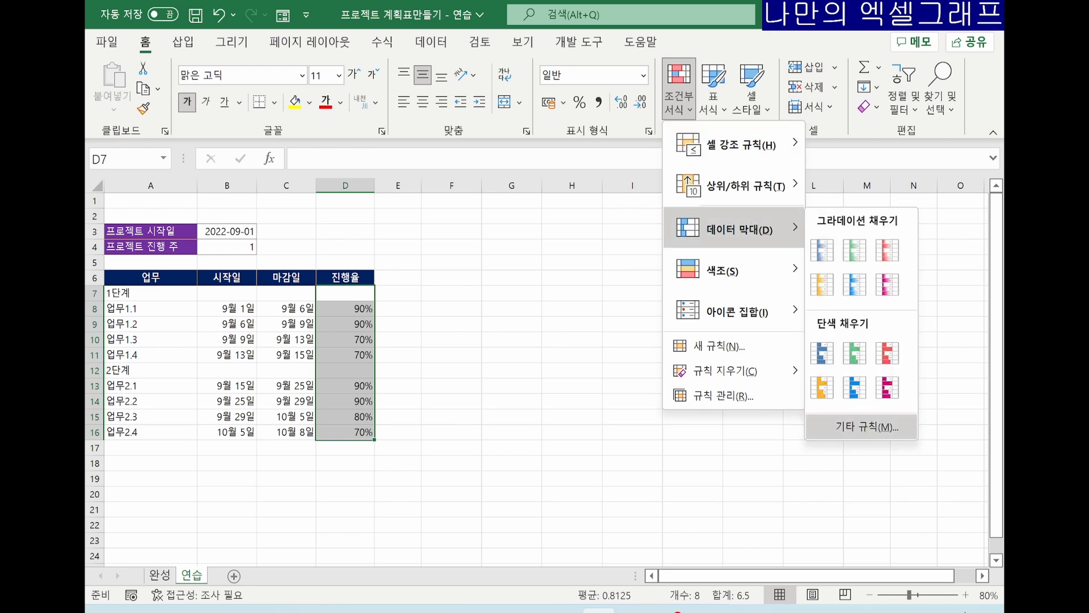
pyautogui.click(867, 426)
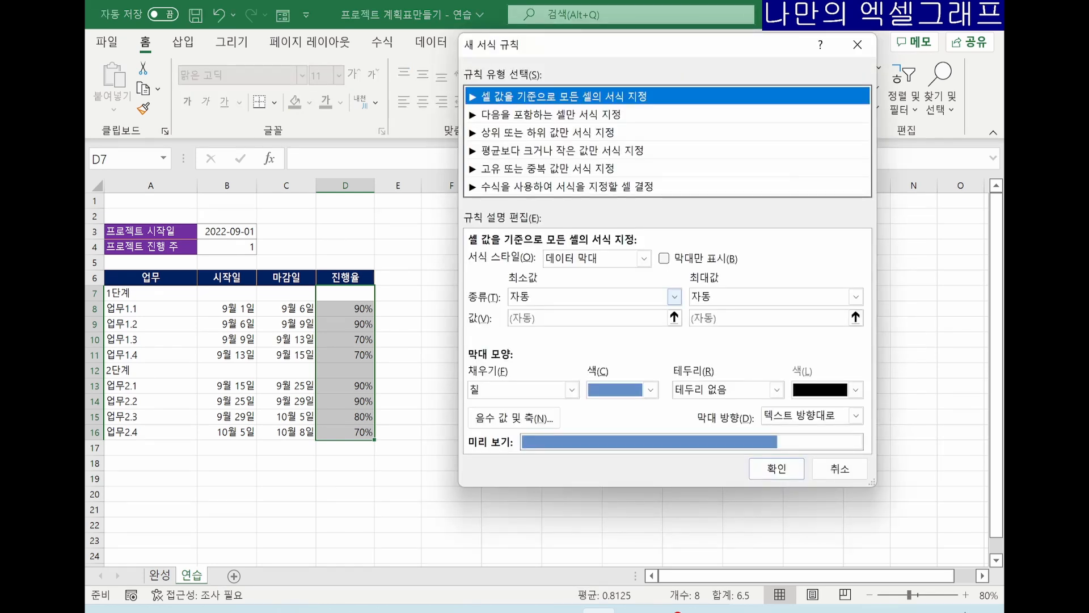
pyautogui.click(675, 297)
pyautogui.click(647, 330)
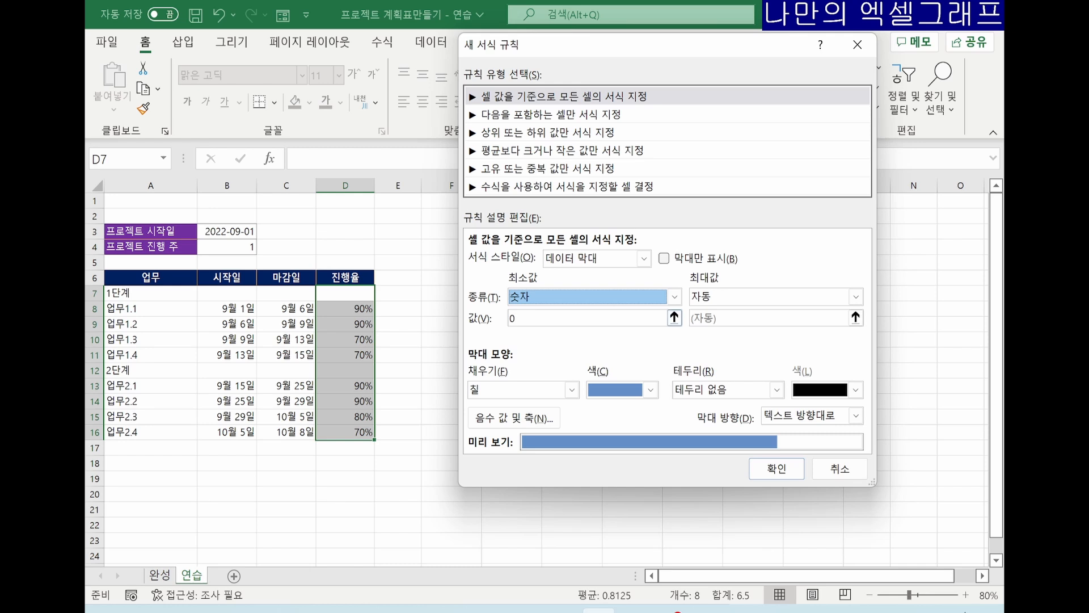
pyautogui.click(856, 296)
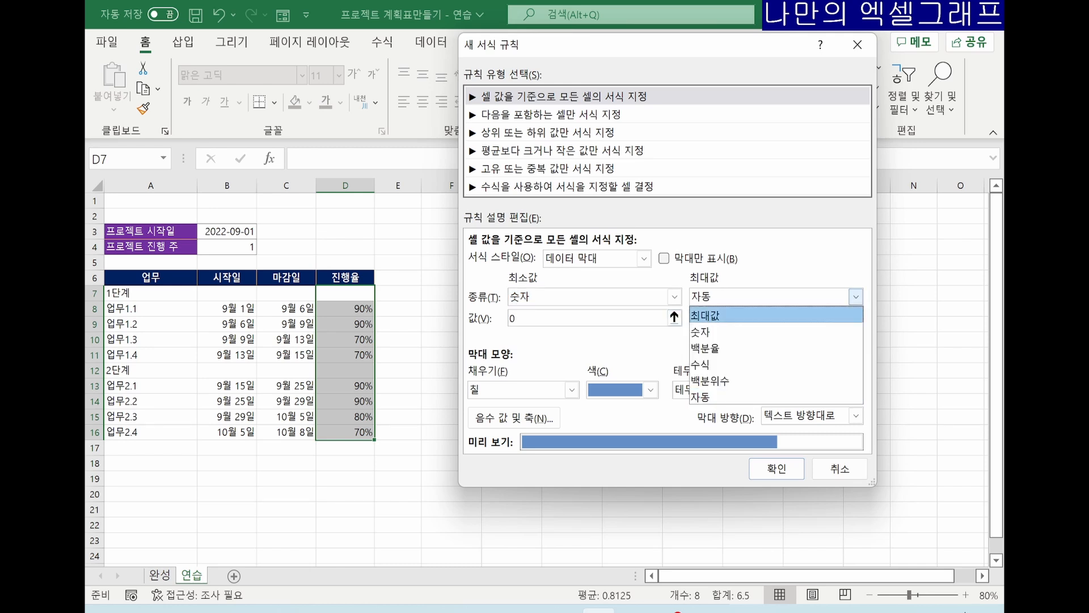
pyautogui.click(737, 329)
pyautogui.press('Tab')
pyautogui.write('1')
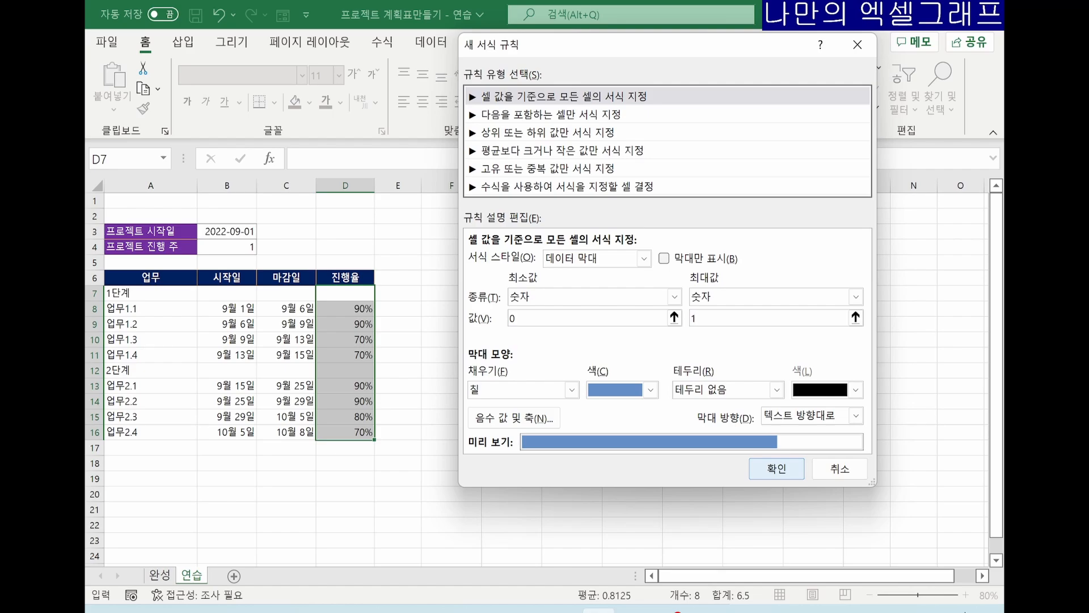
pyautogui.click(776, 468)
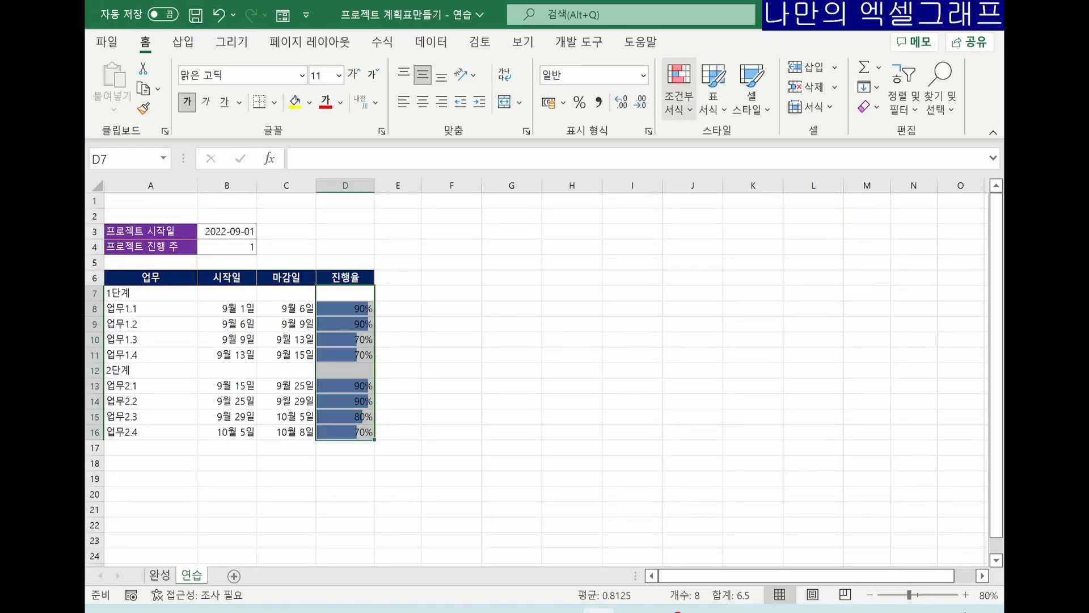
# Give the progress cells D7:D16 the light blue gradient data bar style and make their percentages bold
pyautogui.click(679, 91)
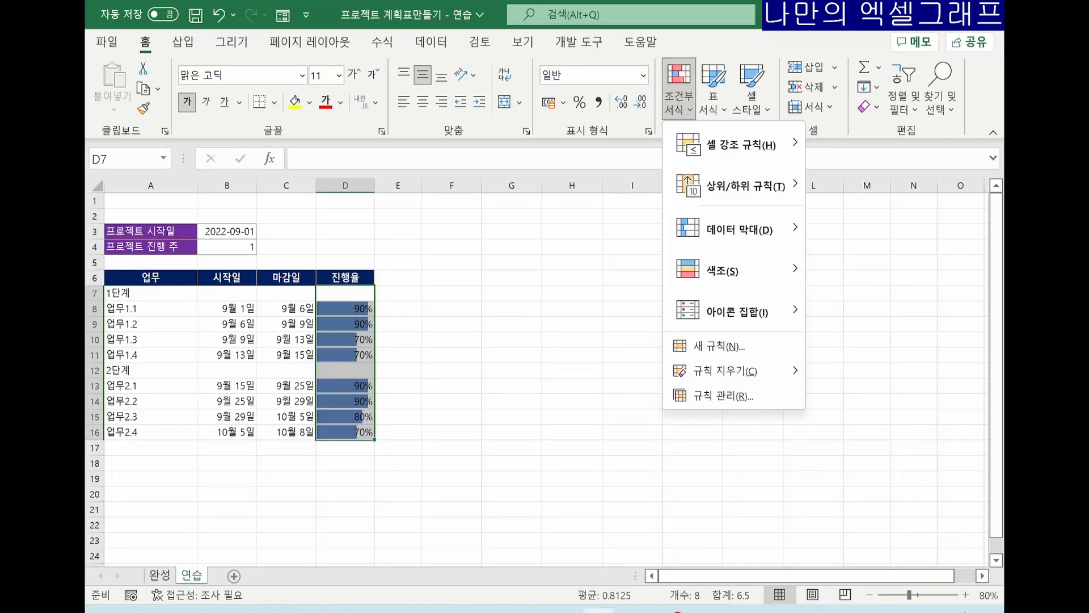
pyautogui.moveTo(734, 228)
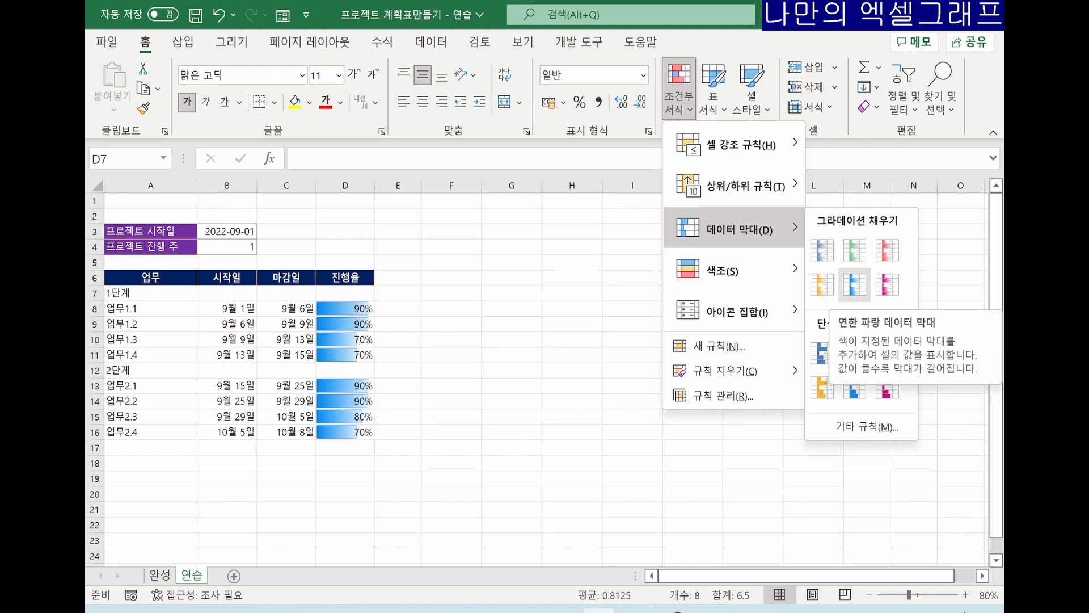
pyautogui.click(854, 285)
pyautogui.click(511, 277)
pyautogui.moveTo(345, 293); pyautogui.dragTo(345, 432)
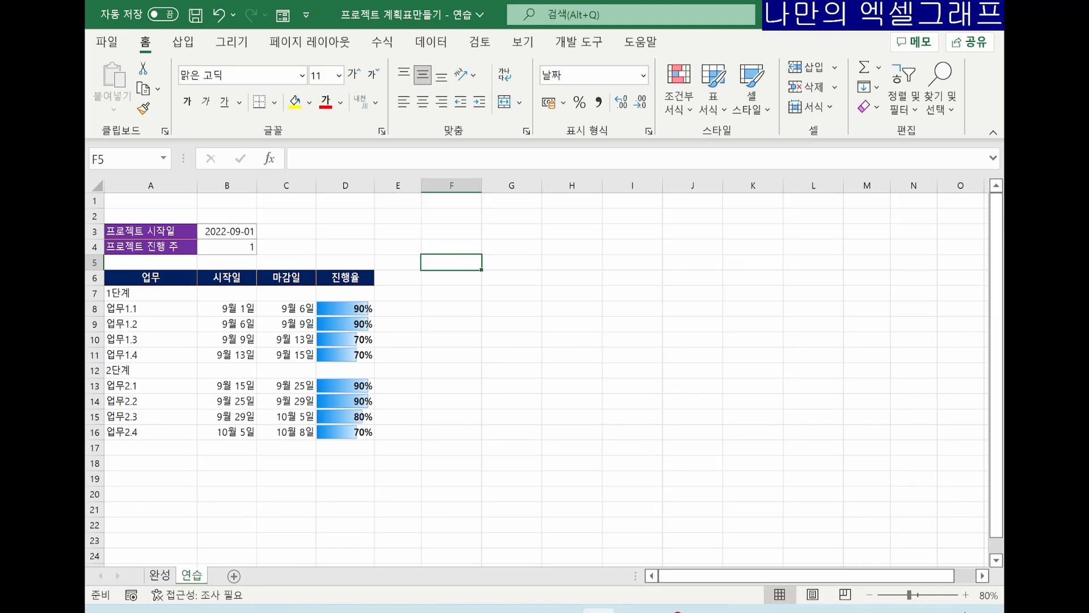
# Link cell F5 to the project start date with the absolute reference =$B$3
pyautogui.write('=')
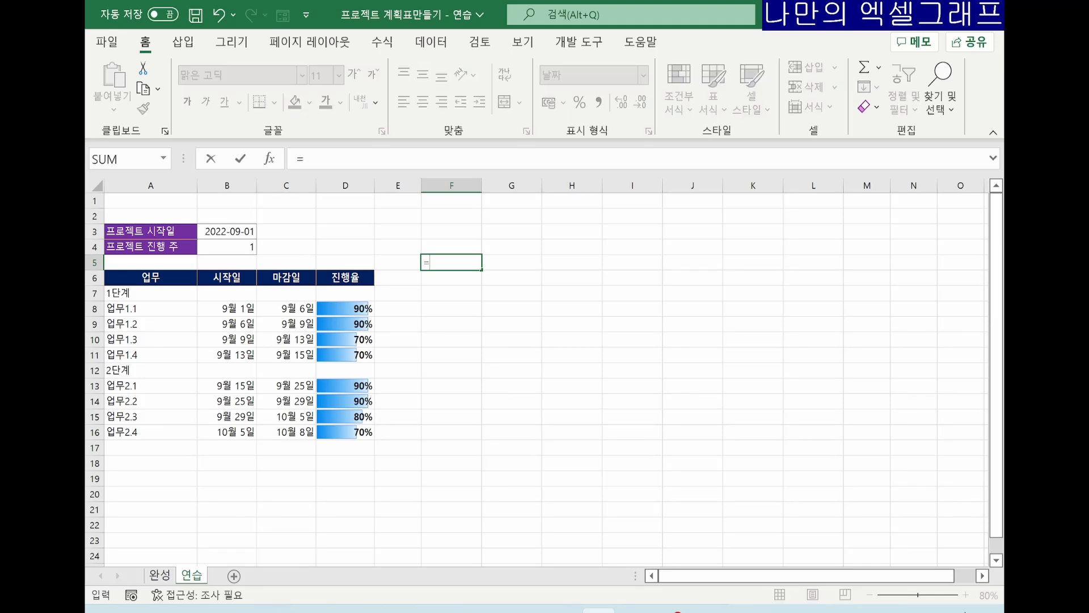
pyautogui.click(227, 231)
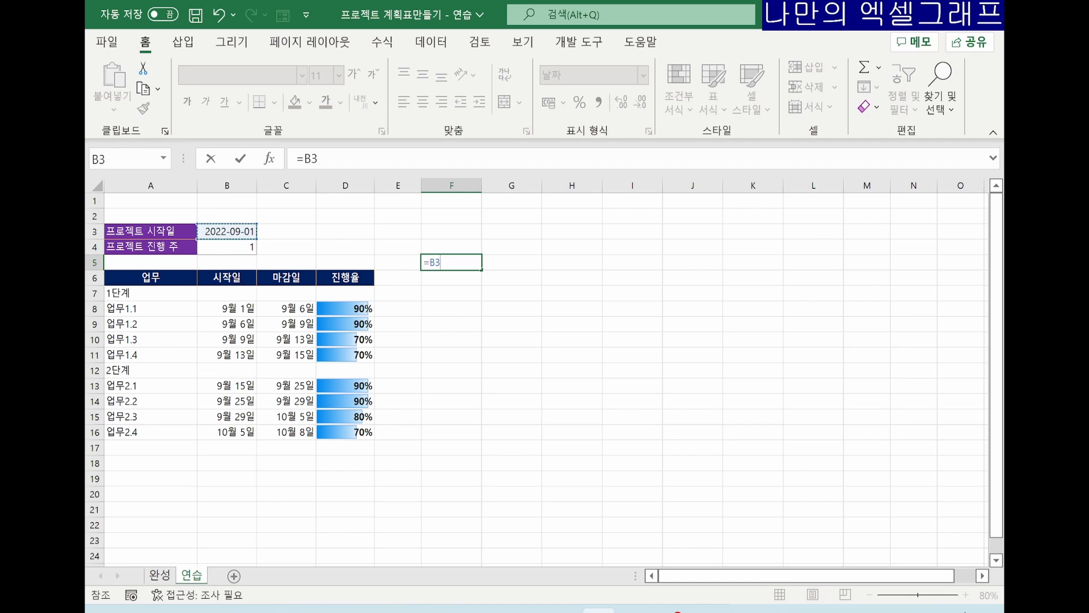
pyautogui.press('F4')
pyautogui.press('Return')
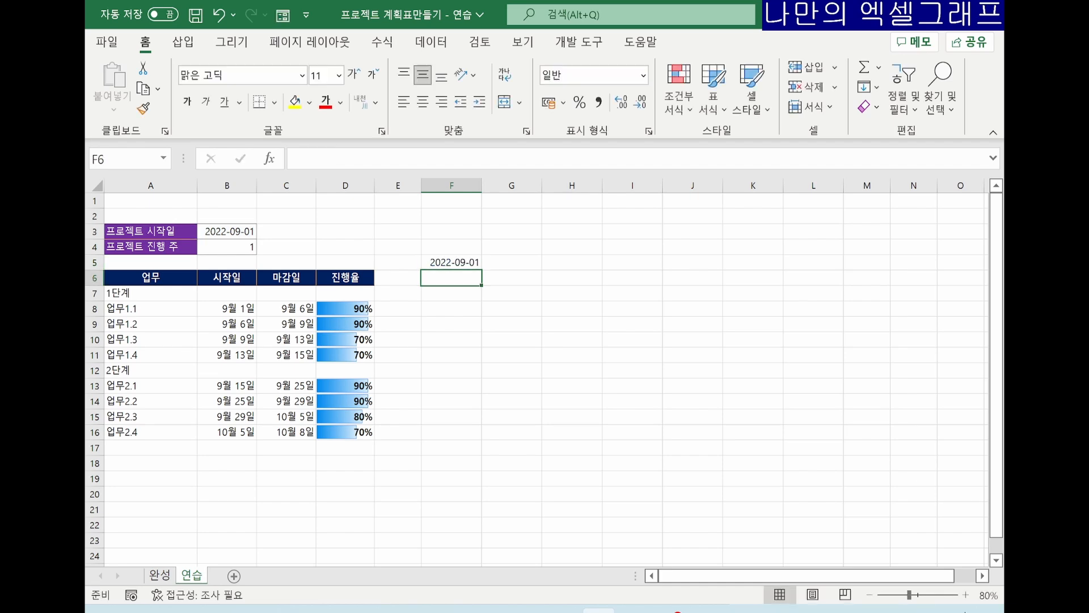
# Enter =F5+1 in cell G5 and fill it across to L5 for a seven-day date row
pyautogui.click(512, 262)
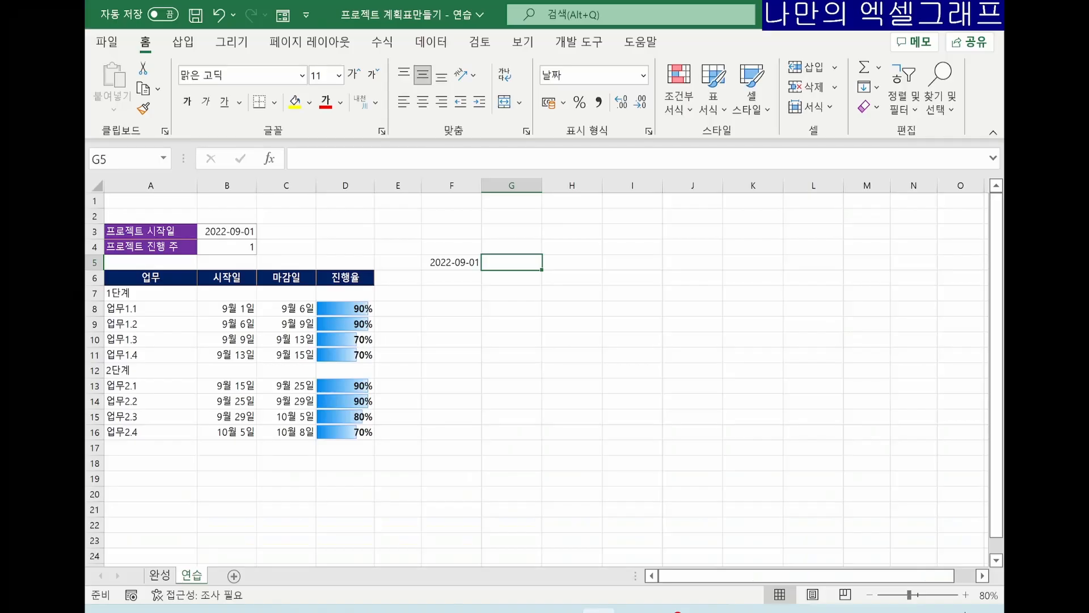
pyautogui.write('=')
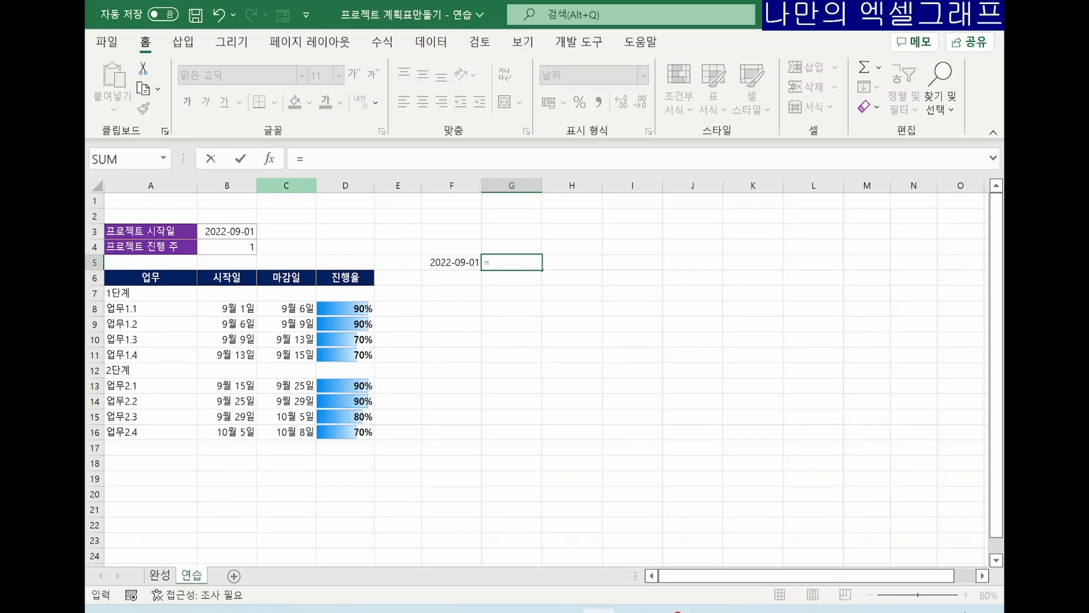
pyautogui.click(452, 262)
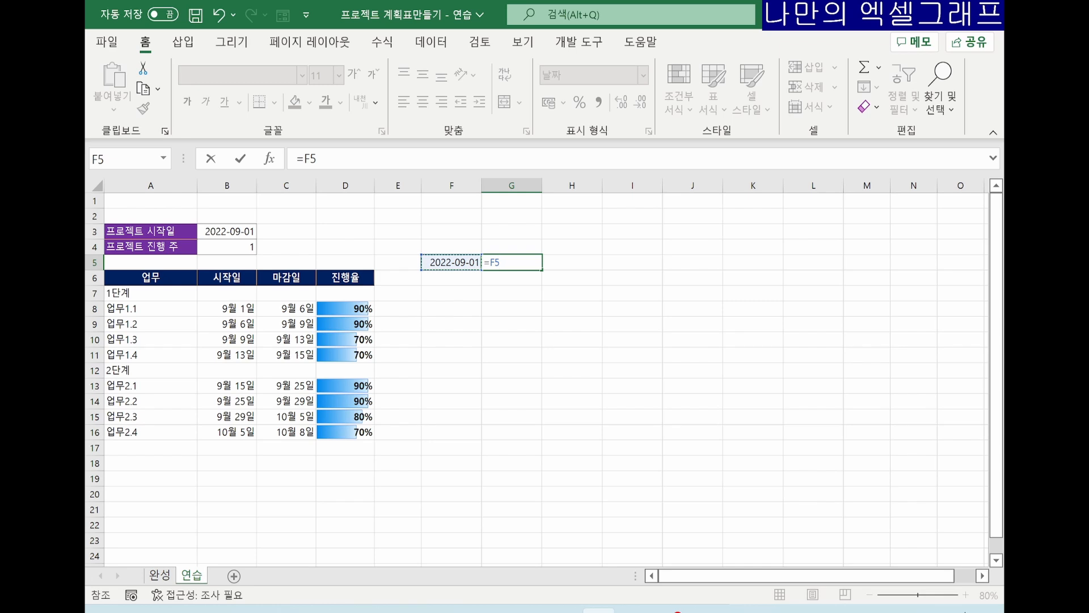
pyautogui.write('+1')
pyautogui.press('Return')
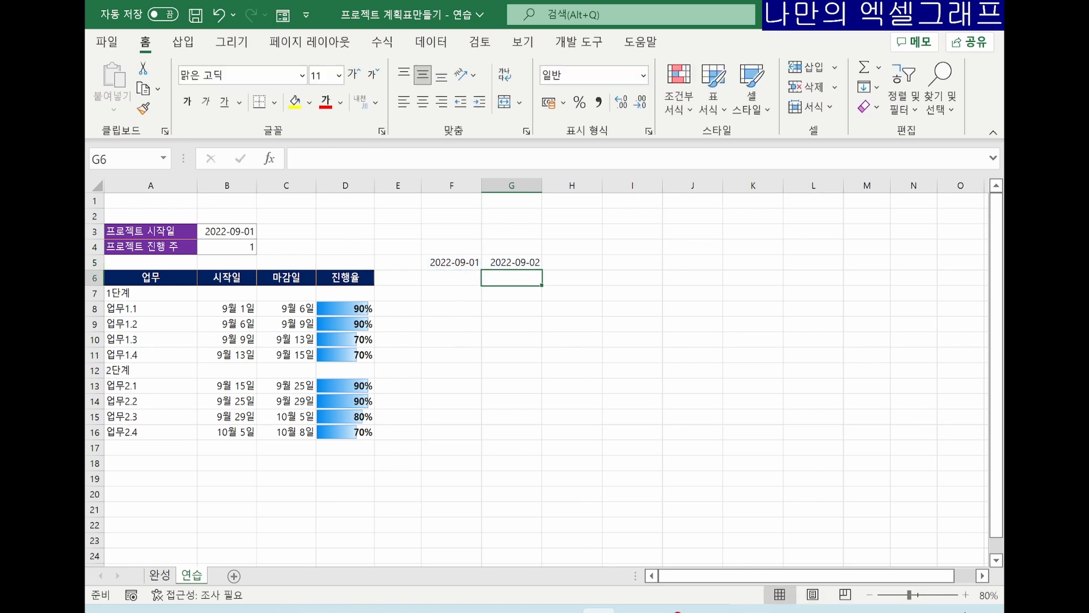
pyautogui.press('Up')
pyautogui.moveTo(541, 270); pyautogui.dragTo(817, 267)
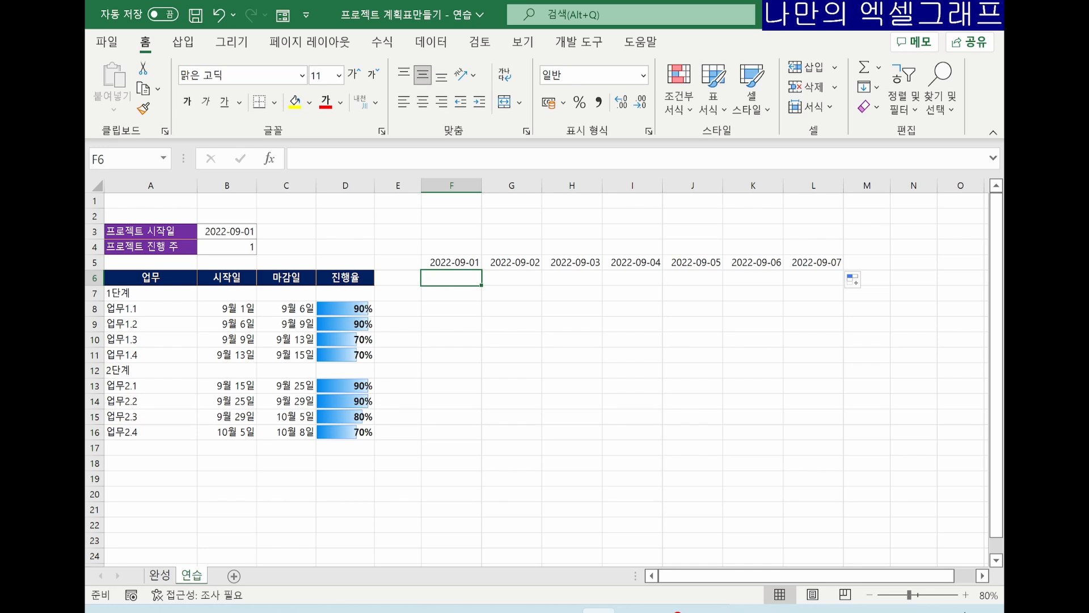
# Enter =TEXT(F5,"ddd") in cell F6 and fill the weekday formula across to L6
pyautogui.write('=text(')
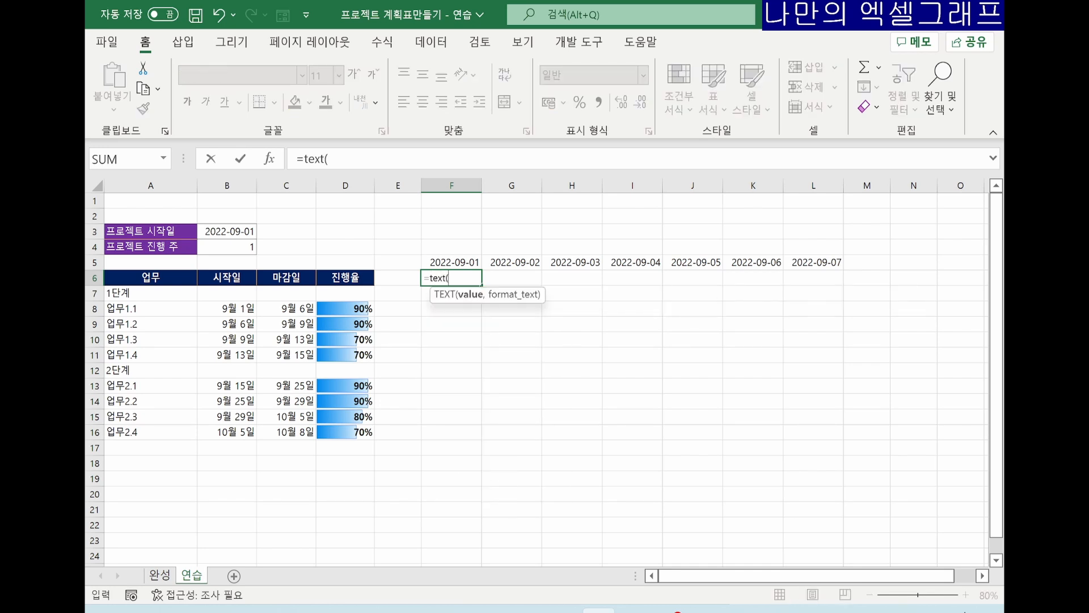
pyautogui.press('Up')
pyautogui.write(',')
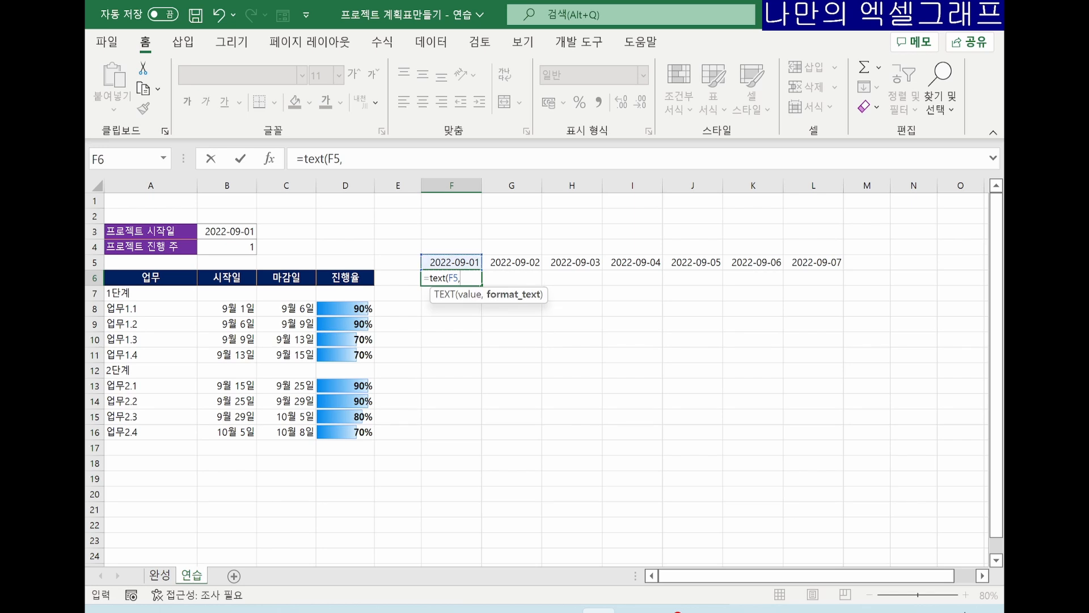
pyautogui.write('"ddd")')
pyautogui.press('Return')
pyautogui.click(452, 278)
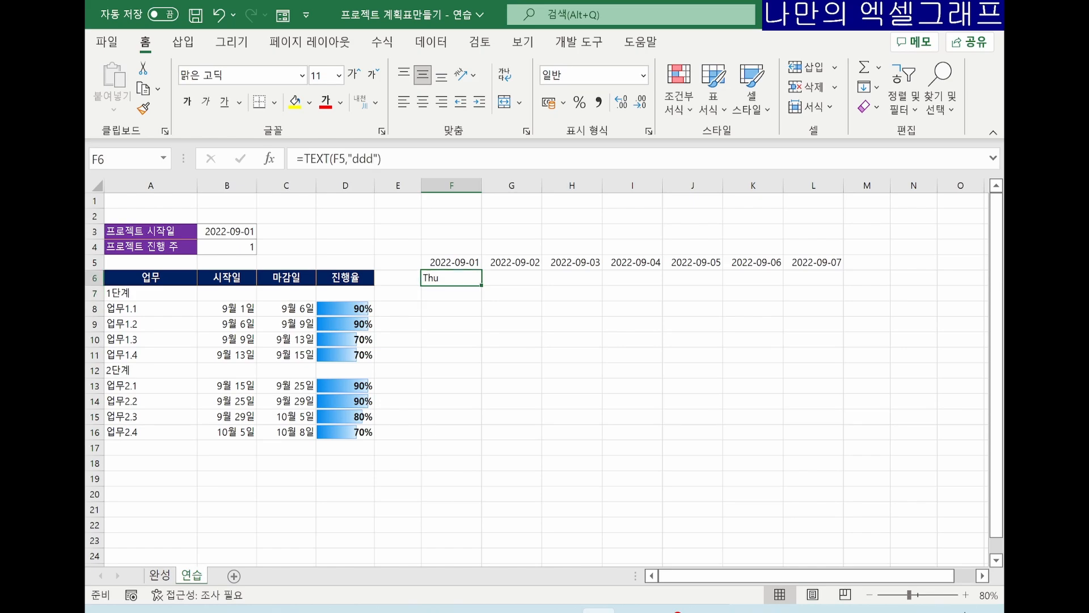
pyautogui.moveTo(481, 285); pyautogui.dragTo(760, 284)
pyautogui.moveTo(760, 284); pyautogui.dragTo(816, 283)
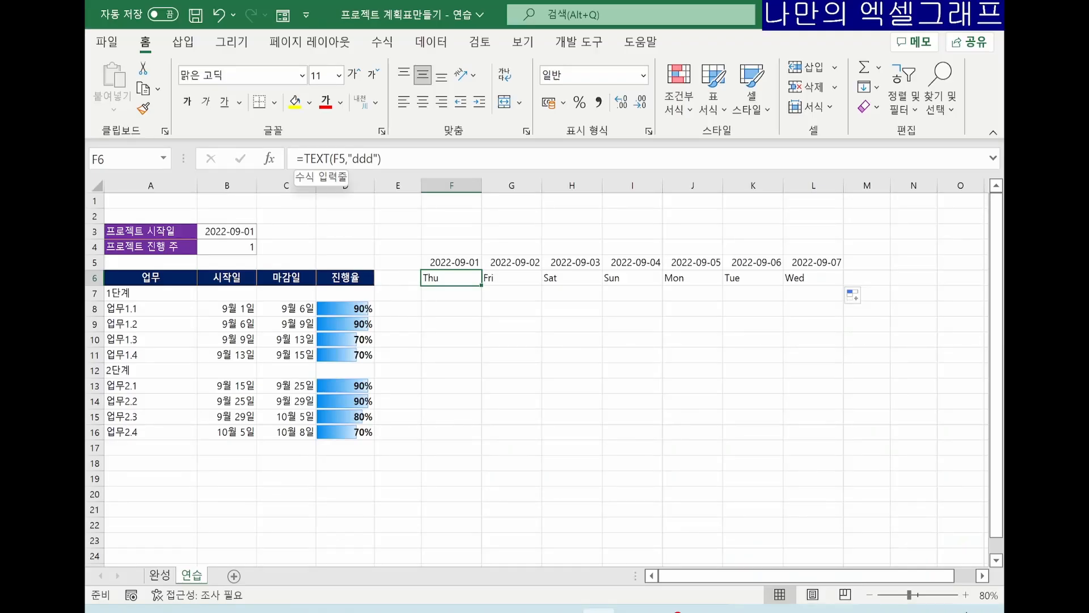
# Shorten the weekday in F6 to its first letter with =LEFT(TEXT(F5,"ddd"),1)
pyautogui.click(304, 158)
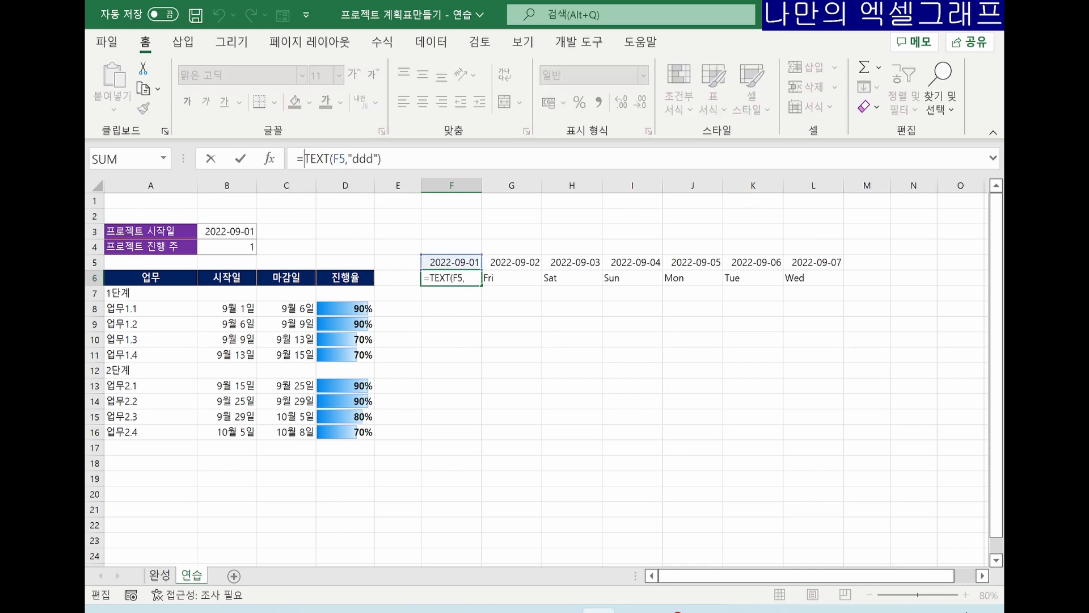
pyautogui.write('left')
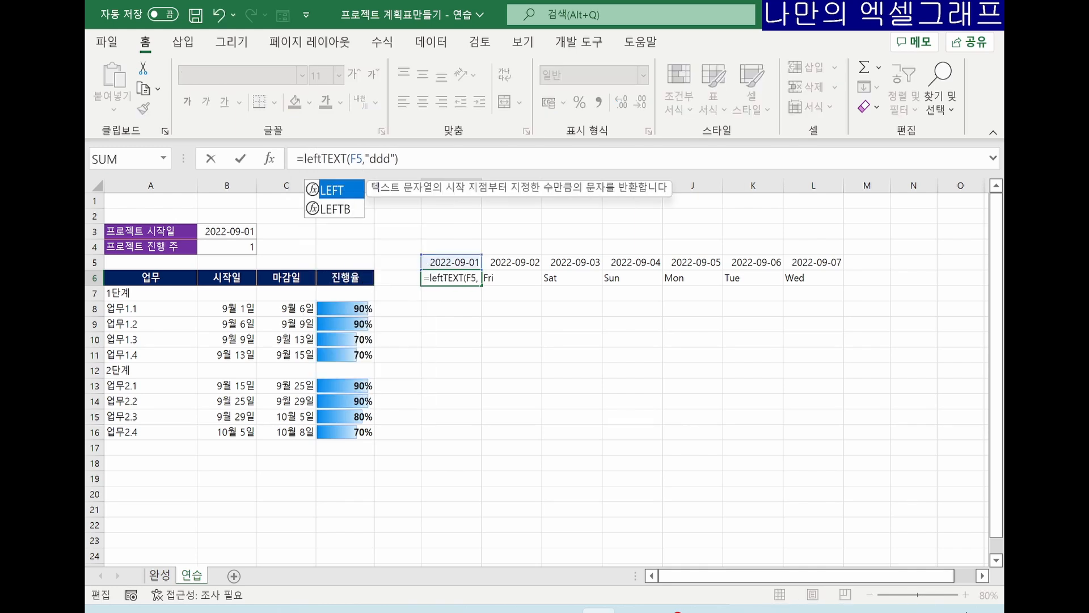
pyautogui.write('(')
pyautogui.press('End')
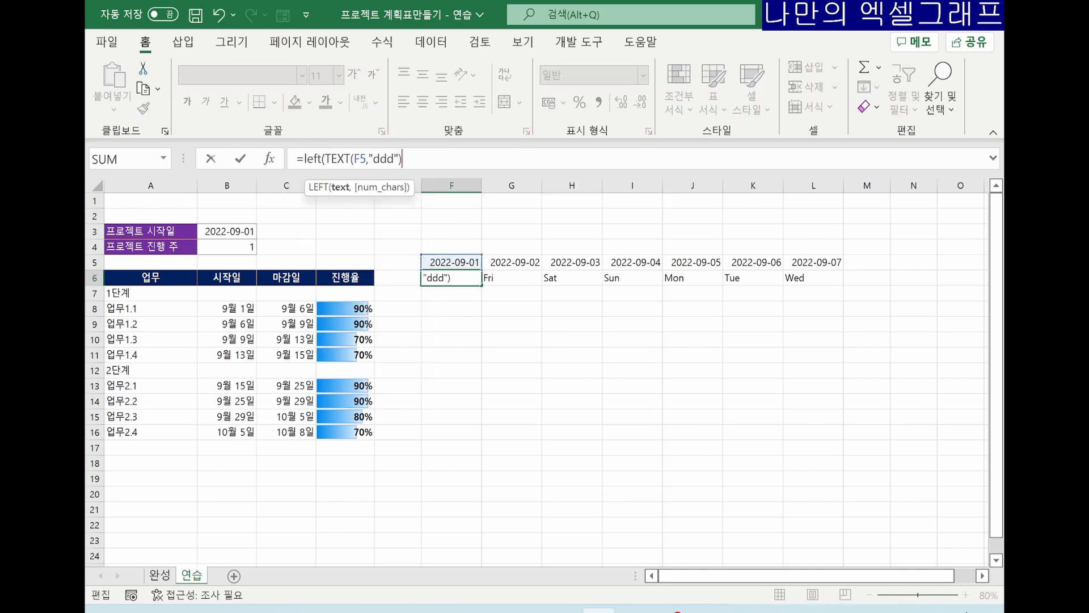
pyautogui.write(',1)')
pyautogui.hotkey('ctrl', 'Return')
# Copy the one-letter weekday formula from F6 across the weekday row to L6
pyautogui.hotkey('ctrl', 'c')
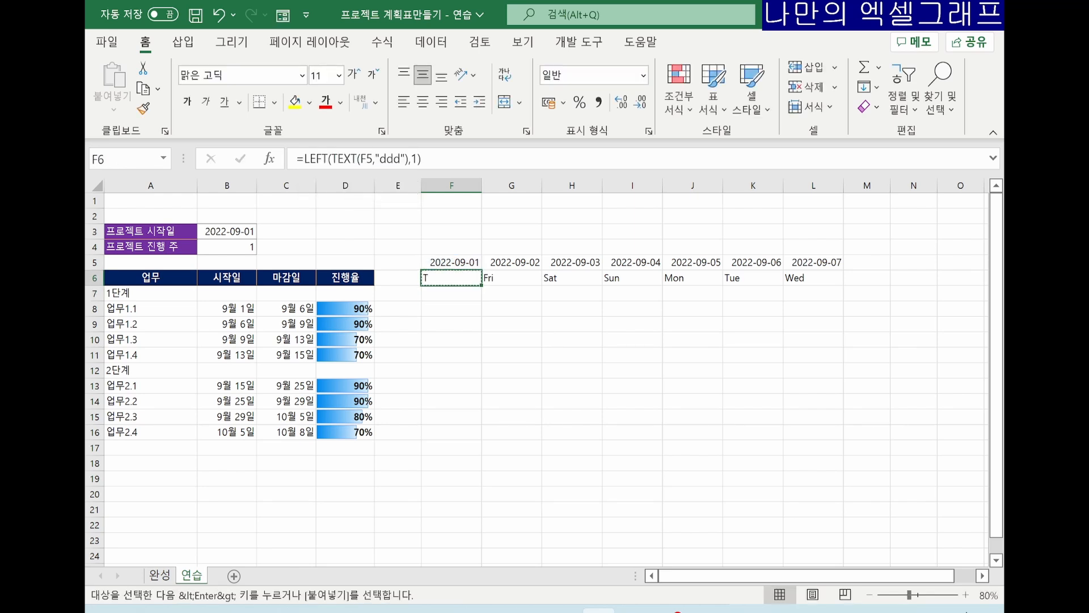
pyautogui.hotkey('shift', 'Right')
pyautogui.hotkey('shift', 'Right')
pyautogui.hotkey('shift', 'Right')
pyautogui.hotkey('shift', 'Right')
pyautogui.hotkey('shift', 'Right')
pyautogui.hotkey('shift', 'Right')
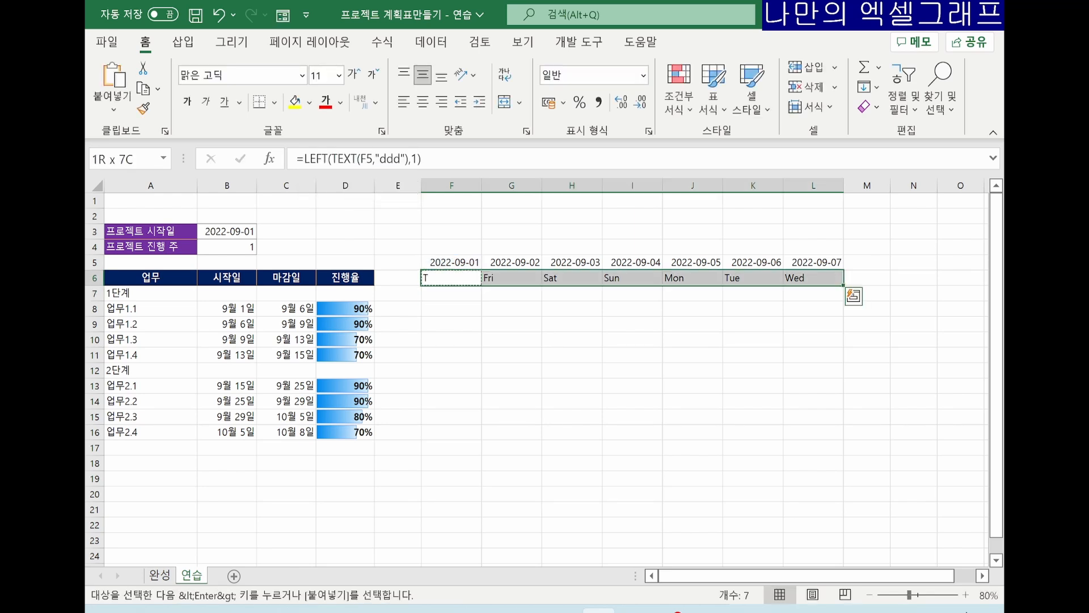
pyautogui.hotkey('ctrl', 'v')
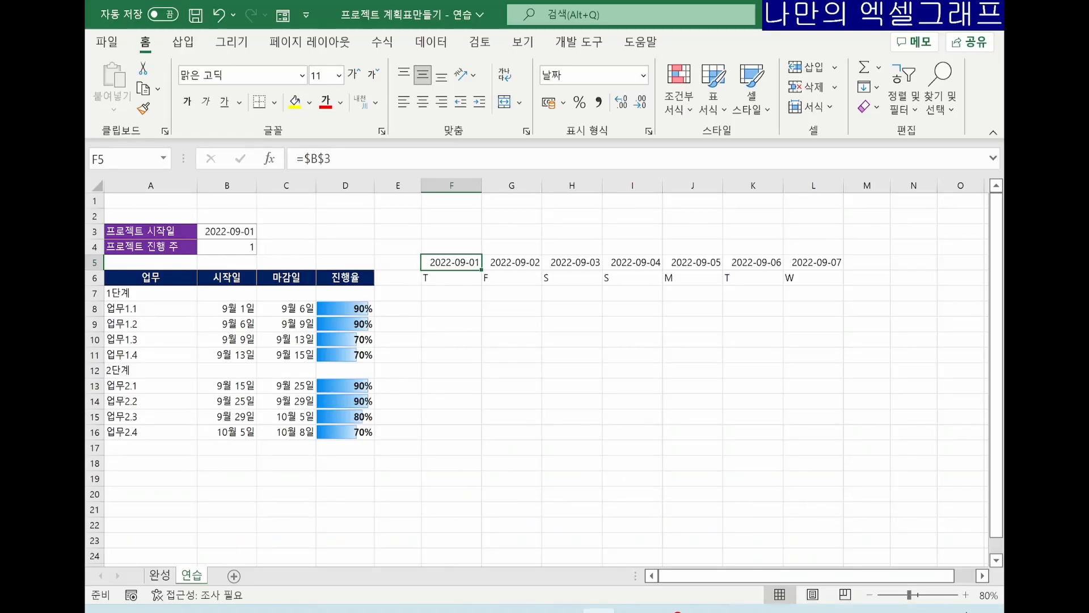
# Apply the custom number format d to the dates in F5:L5 so only the day number shows
pyautogui.hotkey('ctrl', 'shift', 'Right')
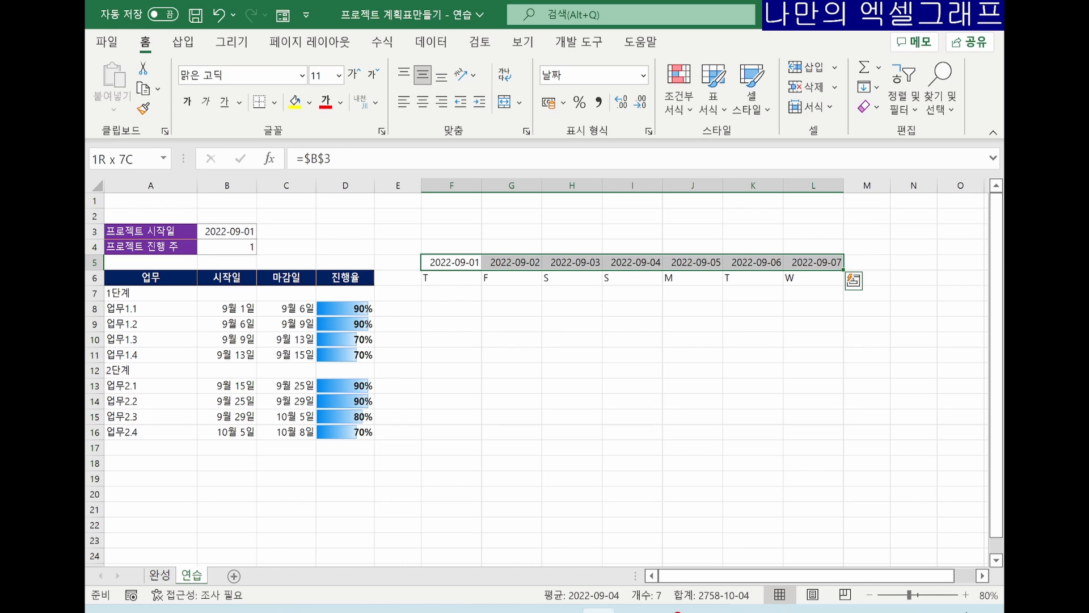
pyautogui.hotkey('ctrl', '1')
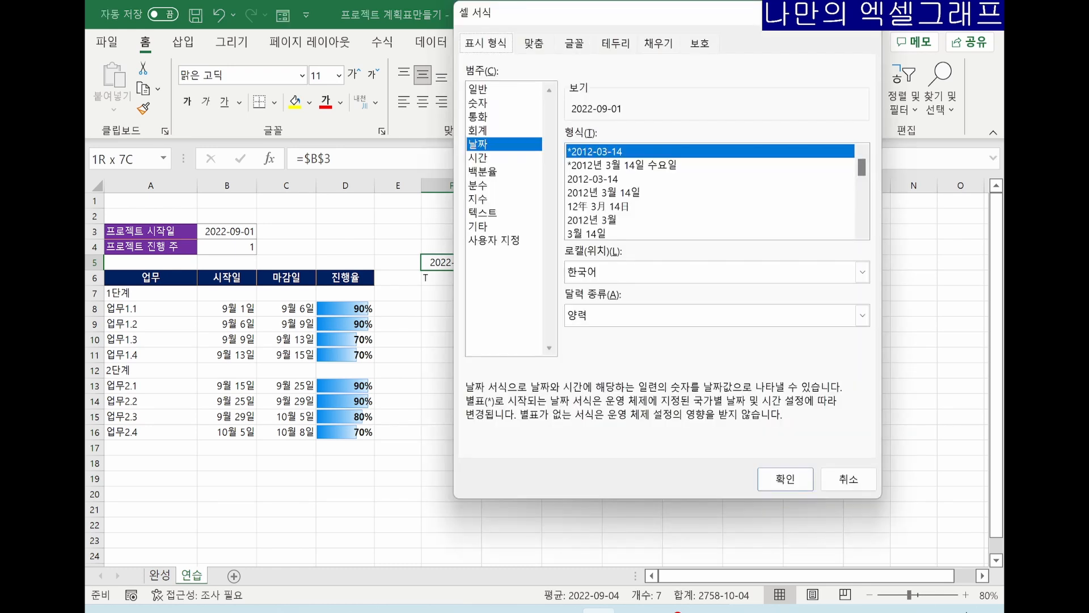
pyautogui.click(494, 241)
pyautogui.moveTo(618, 153); pyautogui.dragTo(567, 152)
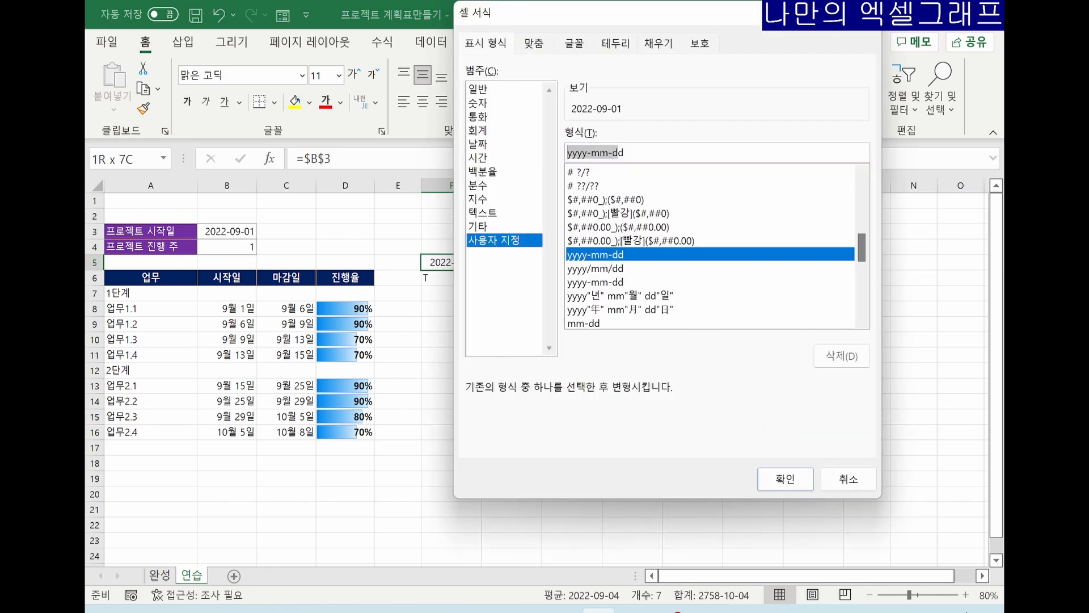
pyautogui.press('Delete')
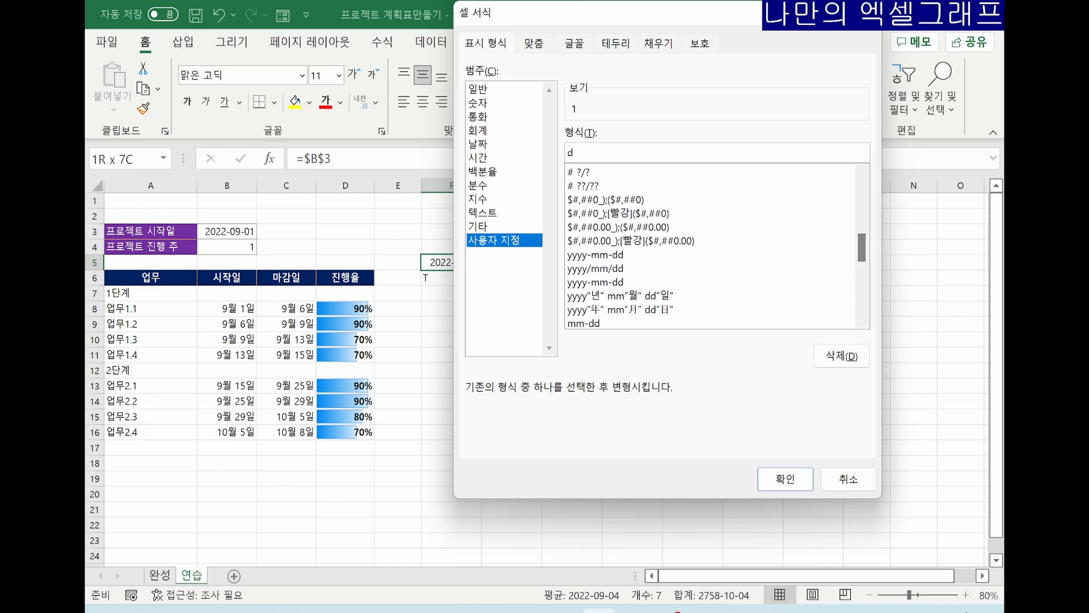
pyautogui.click(785, 479)
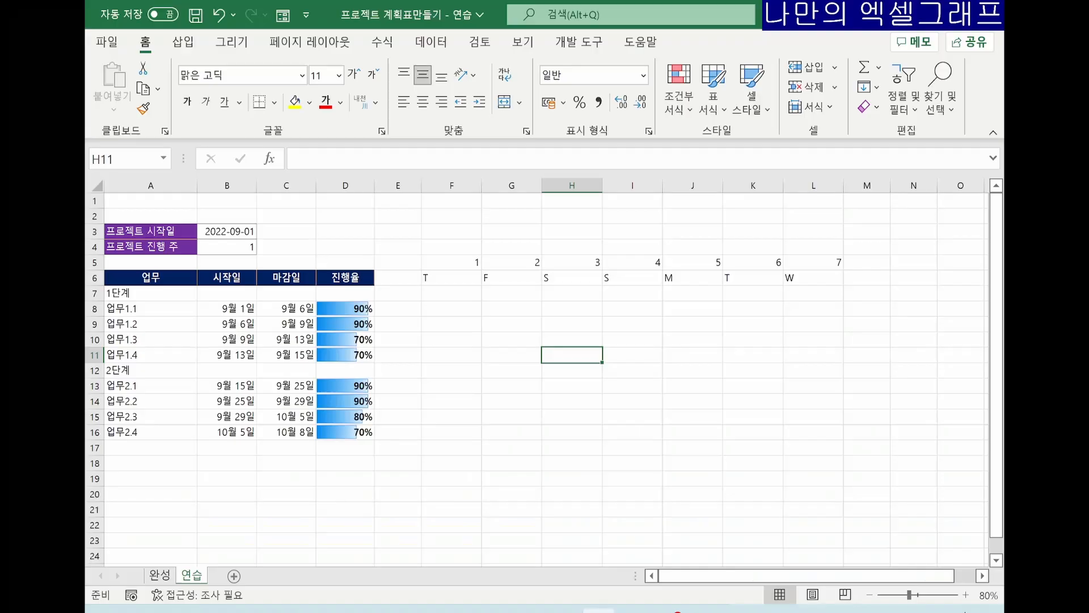
# Merge and center F4:L4 above the day numbers and enter =F5 in the merged cell
pyautogui.moveTo(451, 247); pyautogui.dragTo(813, 247)
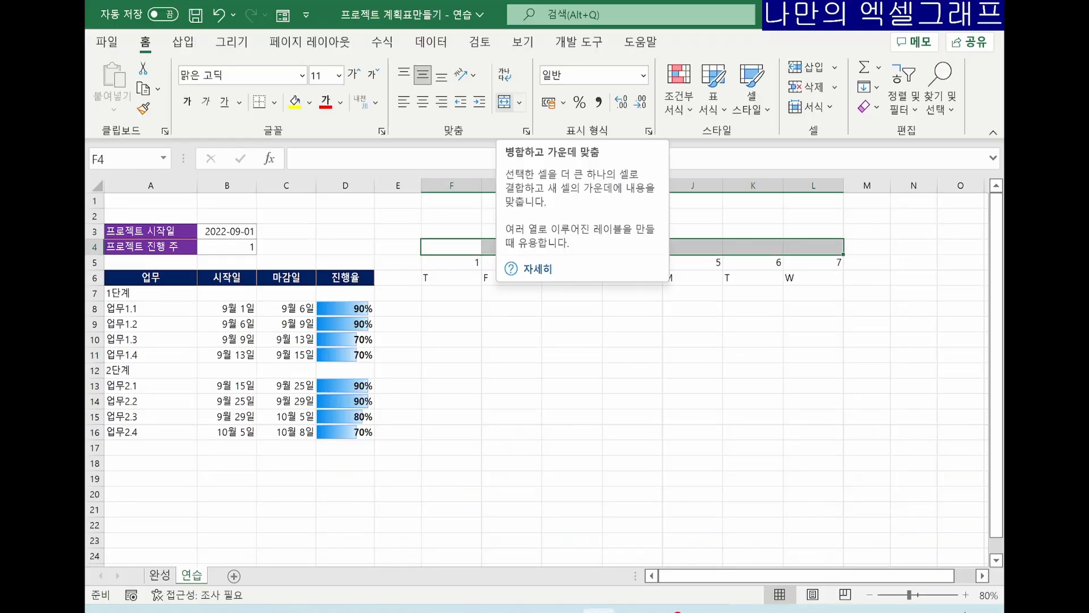
pyautogui.click(504, 102)
pyautogui.write('=')
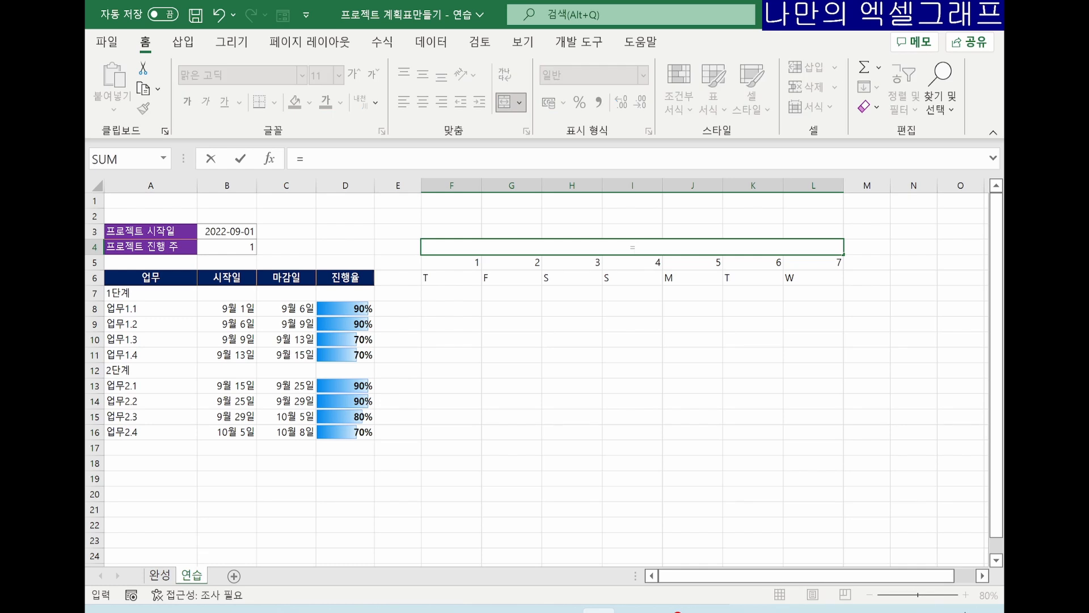
pyautogui.press('Down')
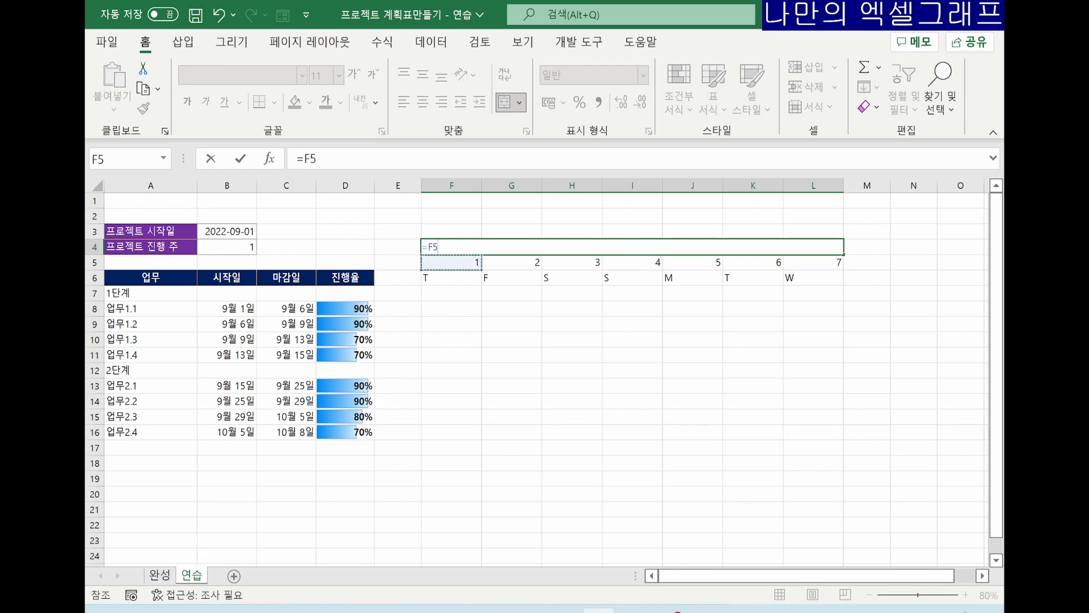
pyautogui.press('Return')
# Copy the project start date cell B3 and paste only its date number format onto the merged cell F4:L4
pyautogui.click(227, 231)
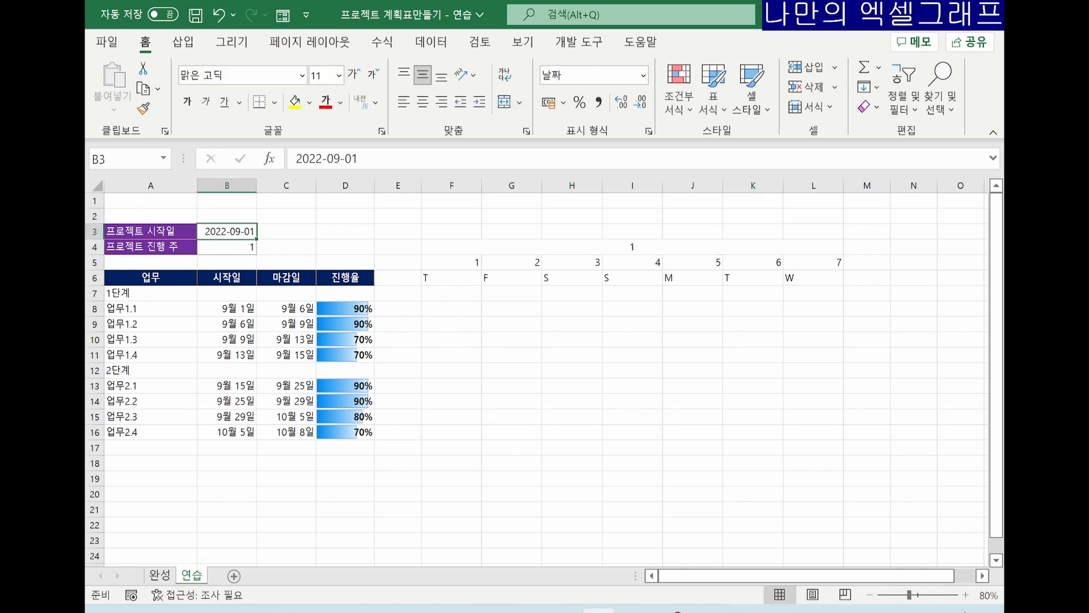
pyautogui.hotkey('ctrl', 'c')
pyautogui.press('Right')
pyautogui.press('Right')
pyautogui.press('Right')
pyautogui.press('Right')
pyautogui.press('Down')
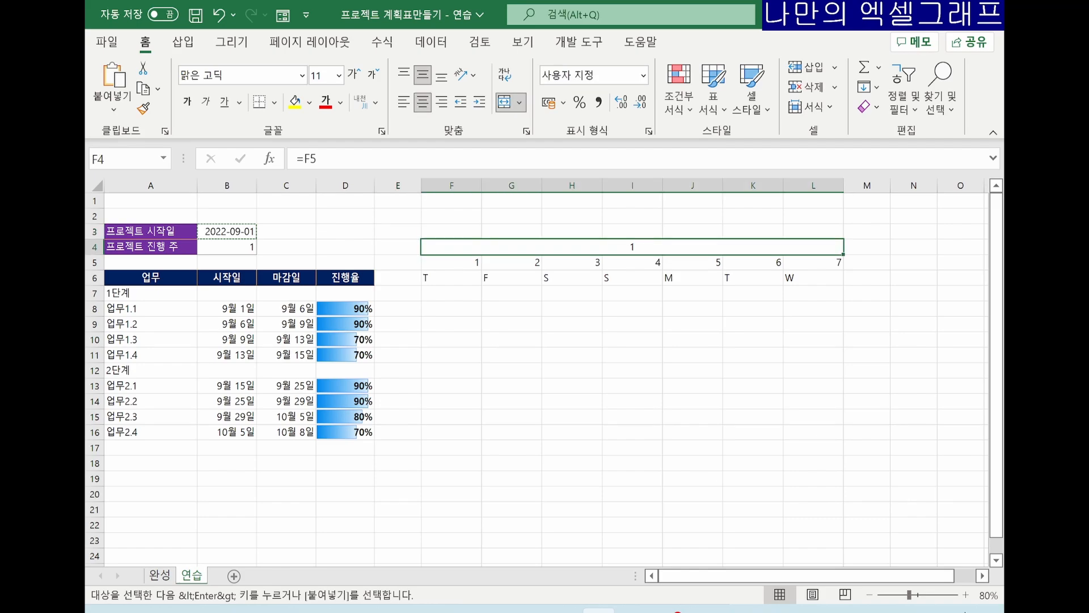
pyautogui.press('Return')
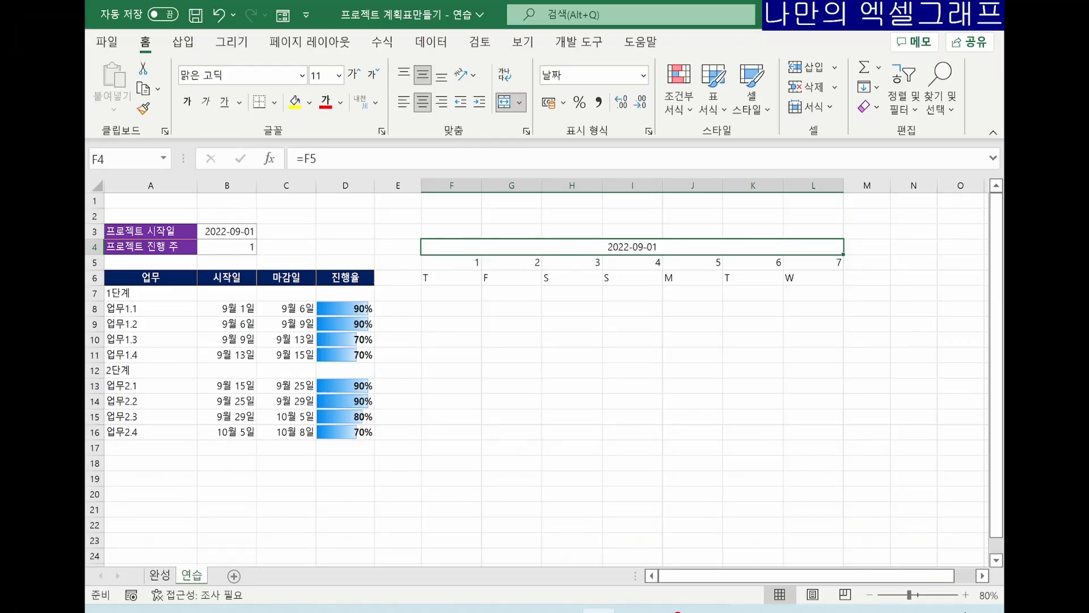
# Narrow calendar columns F to L to an equal small width and center their contents horizontally
pyautogui.hotkey('ctrl', 'space')
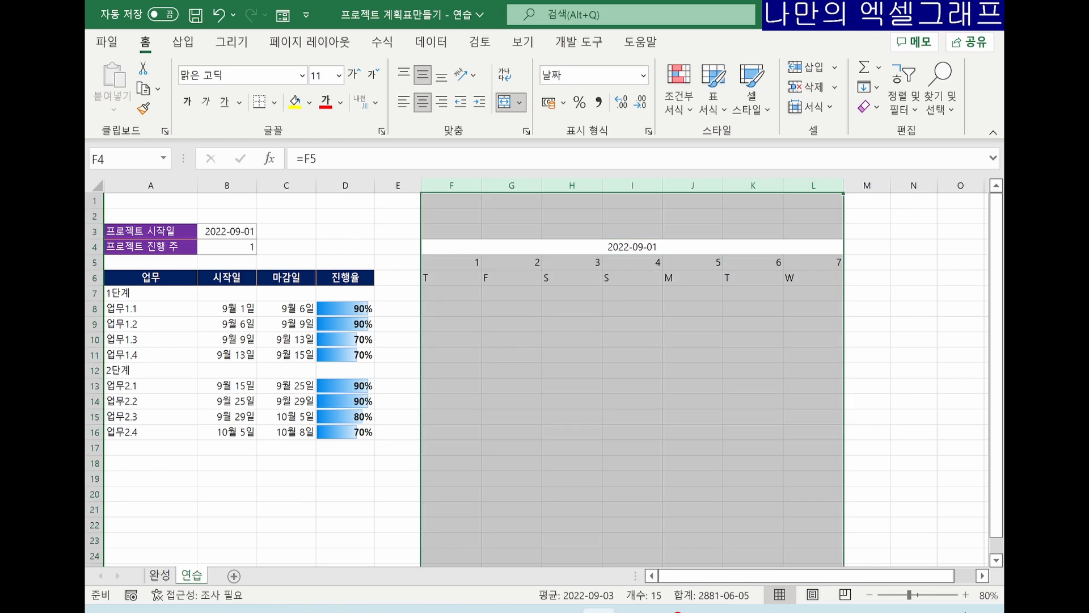
pyautogui.moveTo(843, 185); pyautogui.dragTo(807, 185)
pyautogui.click(423, 102)
pyautogui.click(423, 102)
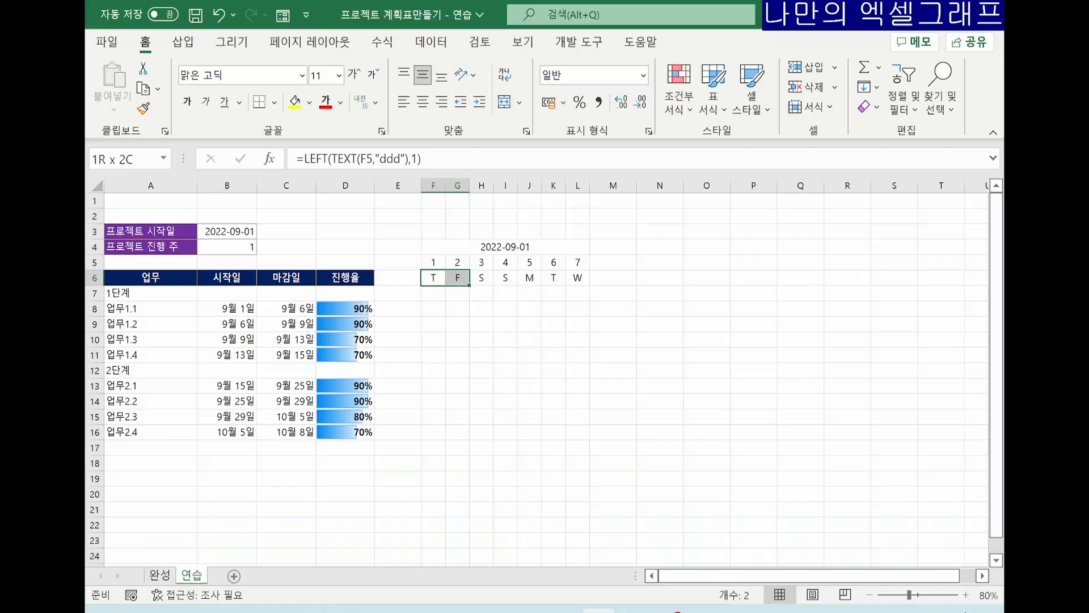
# Fill the weekday row F6:L6 with standard dark blue and set its font color to white
pyautogui.moveTo(457, 277); pyautogui.dragTo(577, 277)
pyautogui.click(310, 102)
pyautogui.click(405, 264)
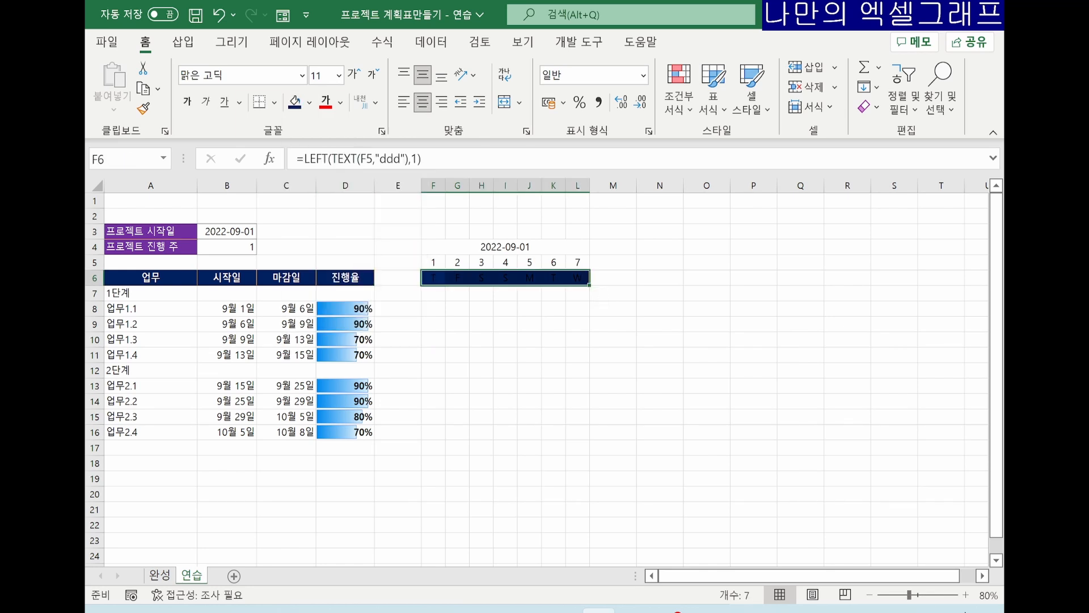
pyautogui.click(340, 102)
pyautogui.click(325, 173)
# Fill the calendar date header and day-number cells F4:L5 with light gray
pyautogui.click(506, 246)
pyautogui.moveTo(505, 246); pyautogui.dragTo(505, 262)
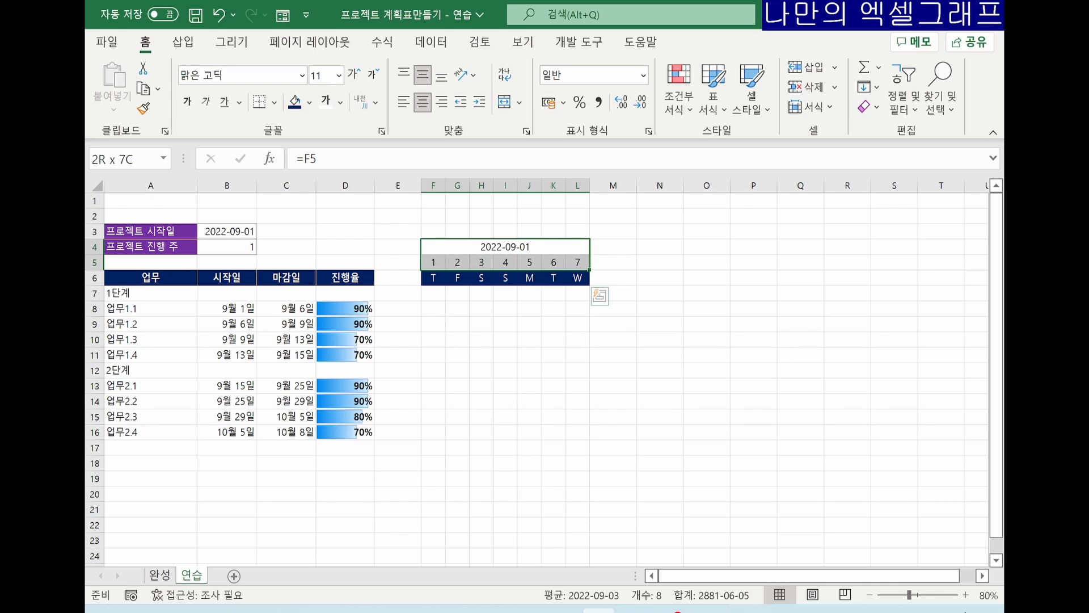
pyautogui.click(309, 102)
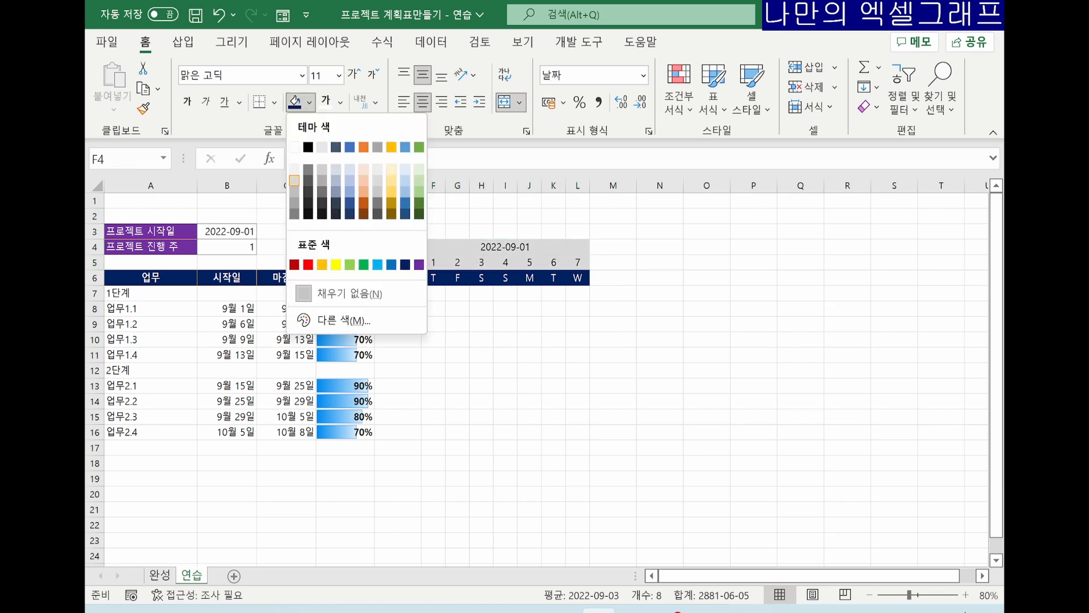
pyautogui.click(295, 180)
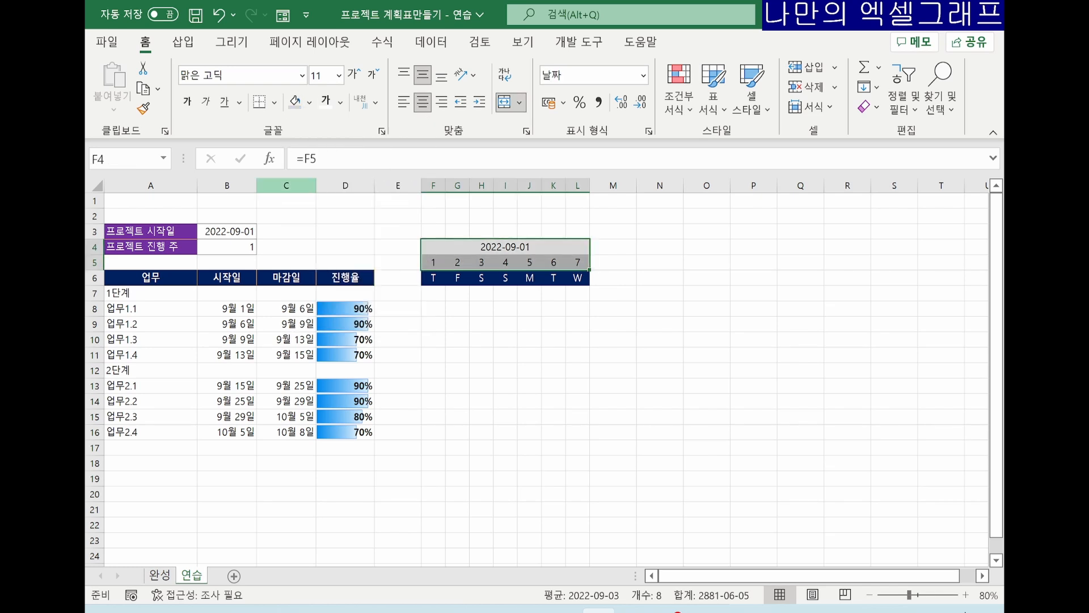
# Add left, top and right borders to the calendar date and day-number cells F4:L5
pyautogui.hotkey('ctrl', '1')
pyautogui.click(615, 44)
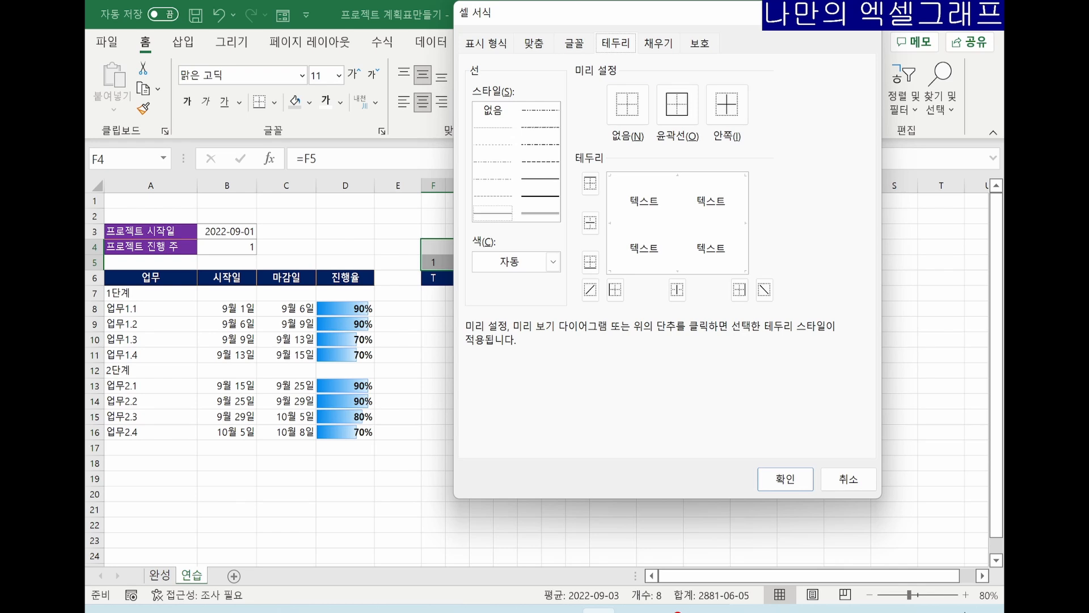
pyautogui.click(611, 223)
pyautogui.click(677, 177)
pyautogui.click(744, 222)
pyautogui.click(785, 479)
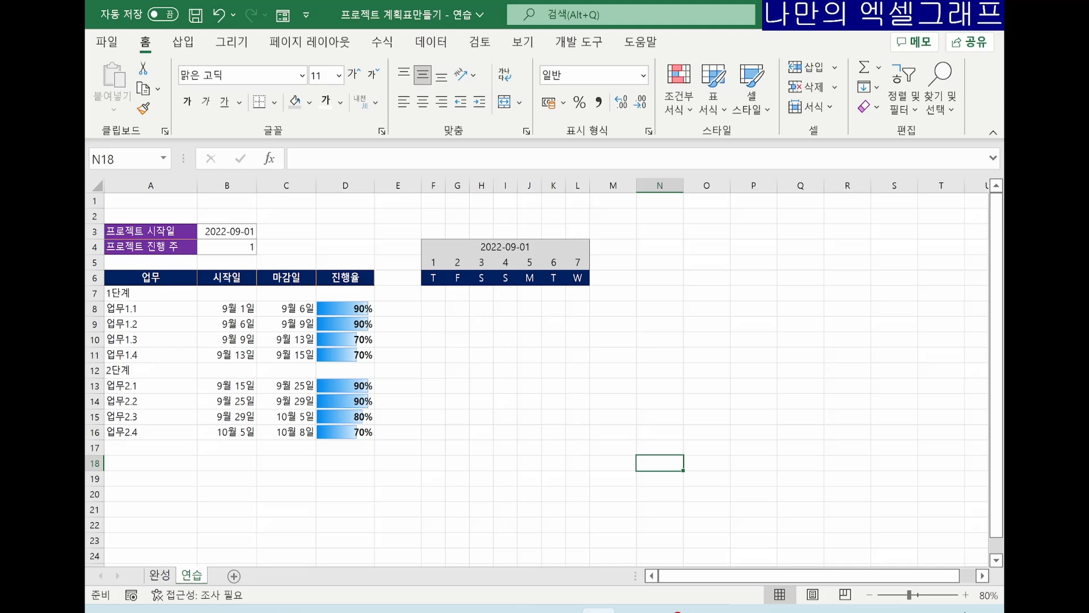
# Copy the one-week calendar columns F:L and paste them three times side by side, starting at columns M, T and AA
pyautogui.click(505, 246)
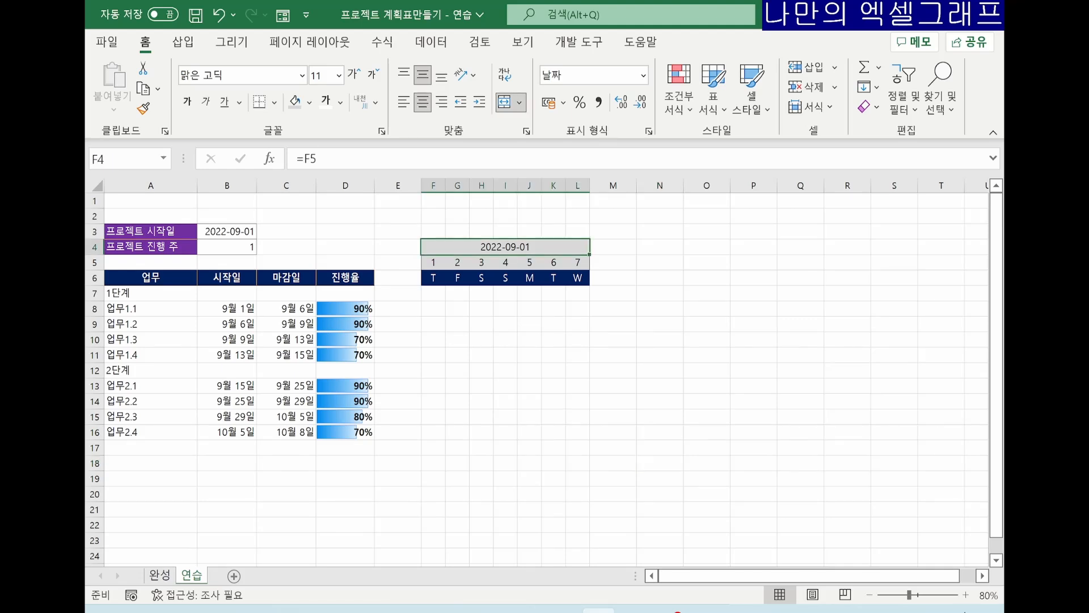
pyautogui.hotkey('ctrl', 'space')
pyautogui.hotkey('ctrl', 'c')
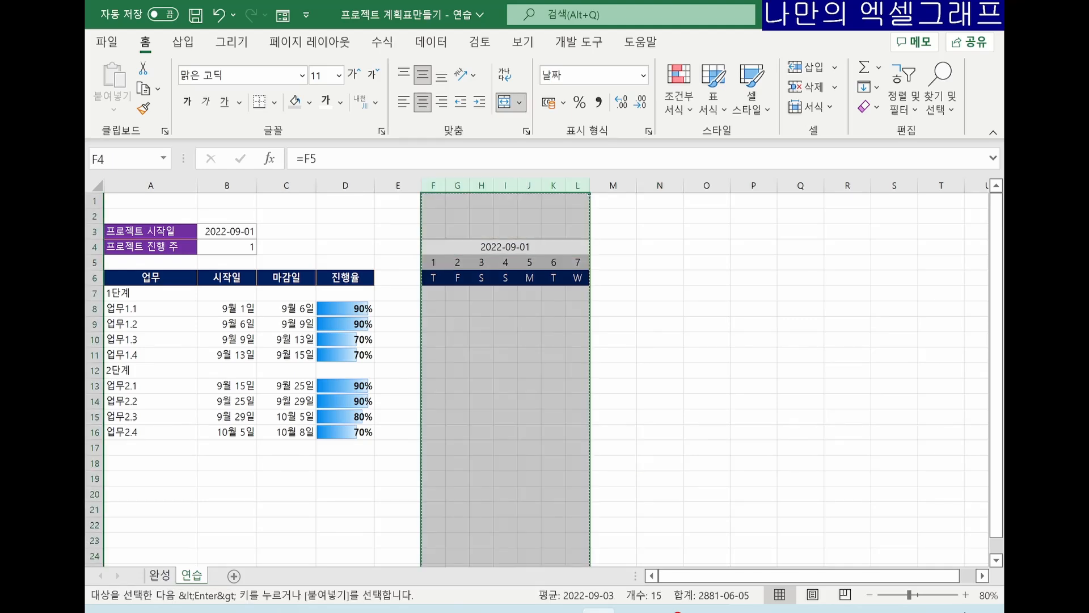
pyautogui.click(613, 201)
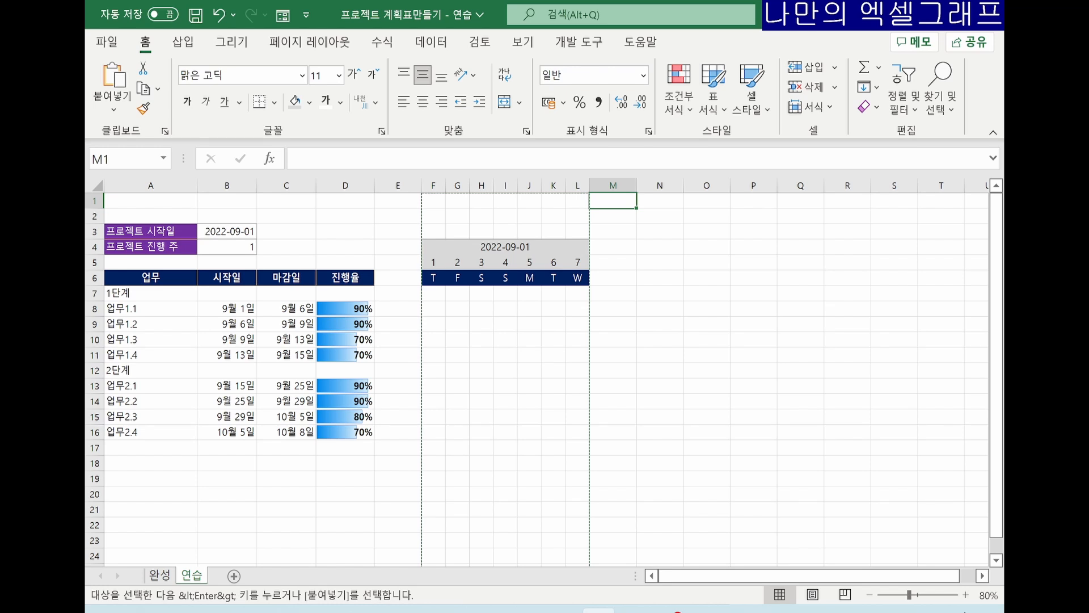
pyautogui.hotkey('ctrl', 'v')
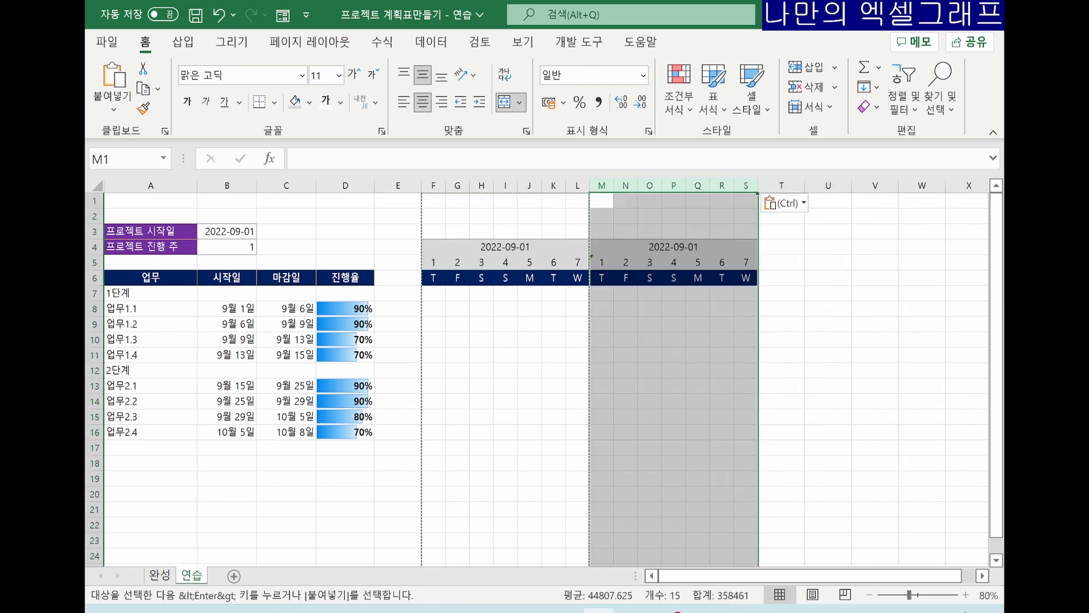
pyautogui.press('Right')
pyautogui.hotkey('ctrl', 'v')
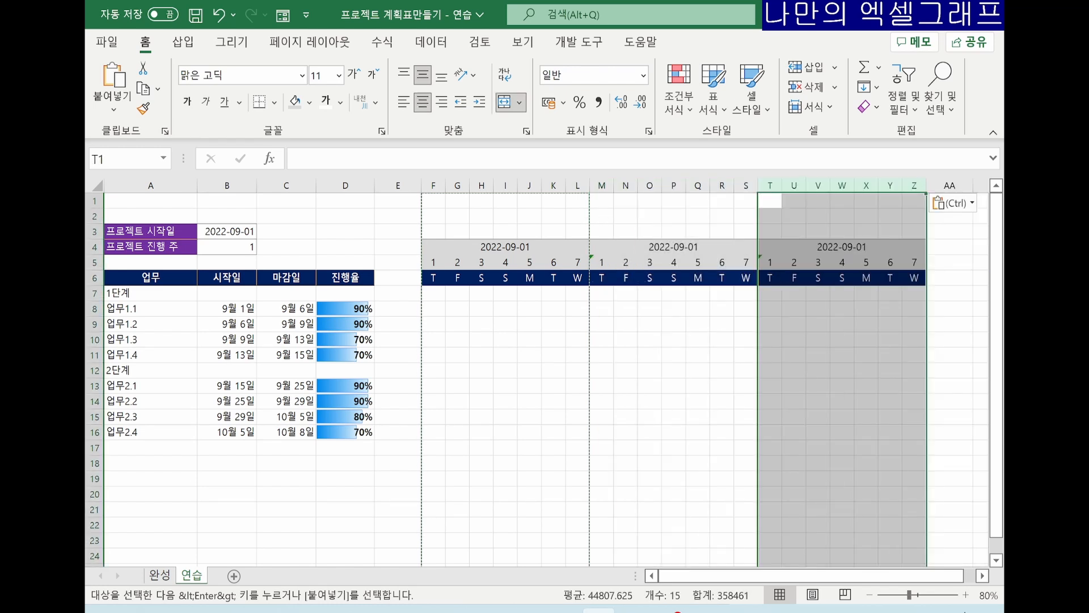
pyautogui.press('Right')
pyautogui.press('Right')
pyautogui.press('Right')
pyautogui.press('Right')
pyautogui.press('Right')
pyautogui.press('Right')
pyautogui.press('Right')
pyautogui.hotkey('ctrl', 'space')
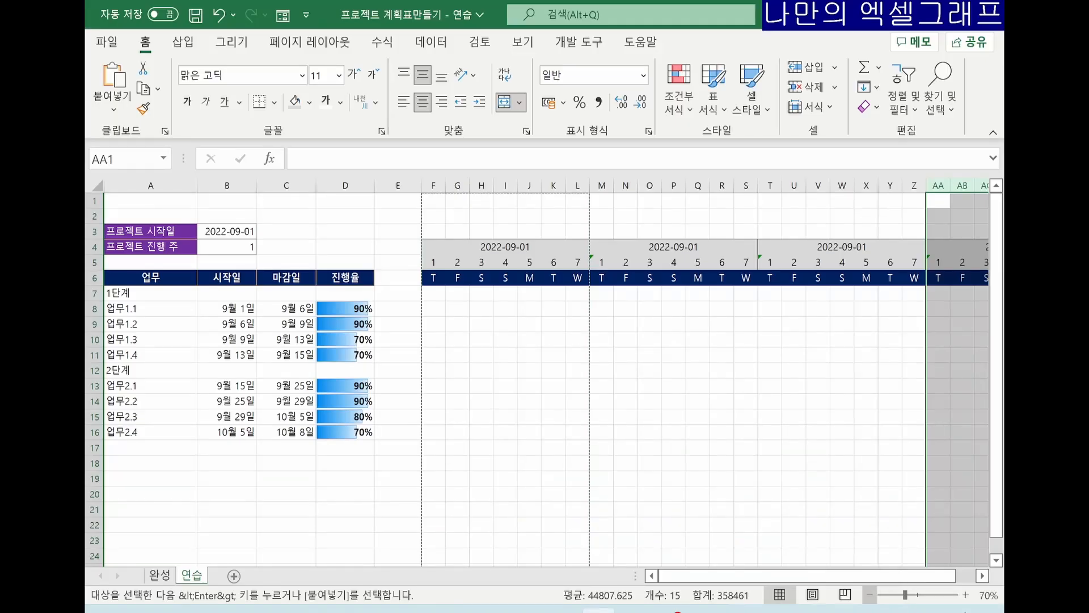
pyautogui.click(666, 460)
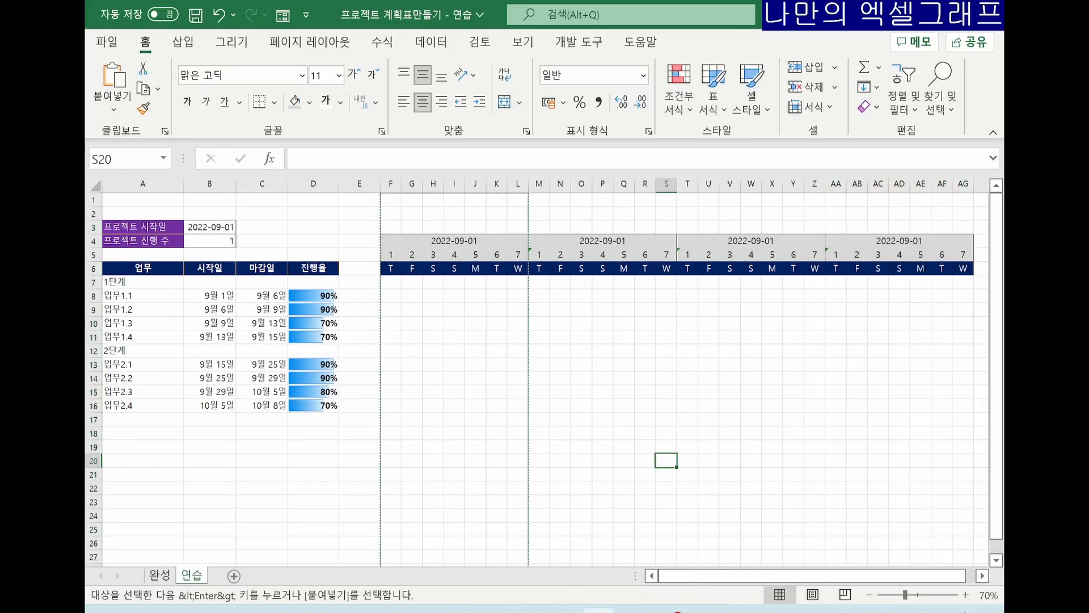
# Copy the formula =F5+1 from G5 and paste only the formula across the day-number row G5:AG5
pyautogui.click(539, 255)
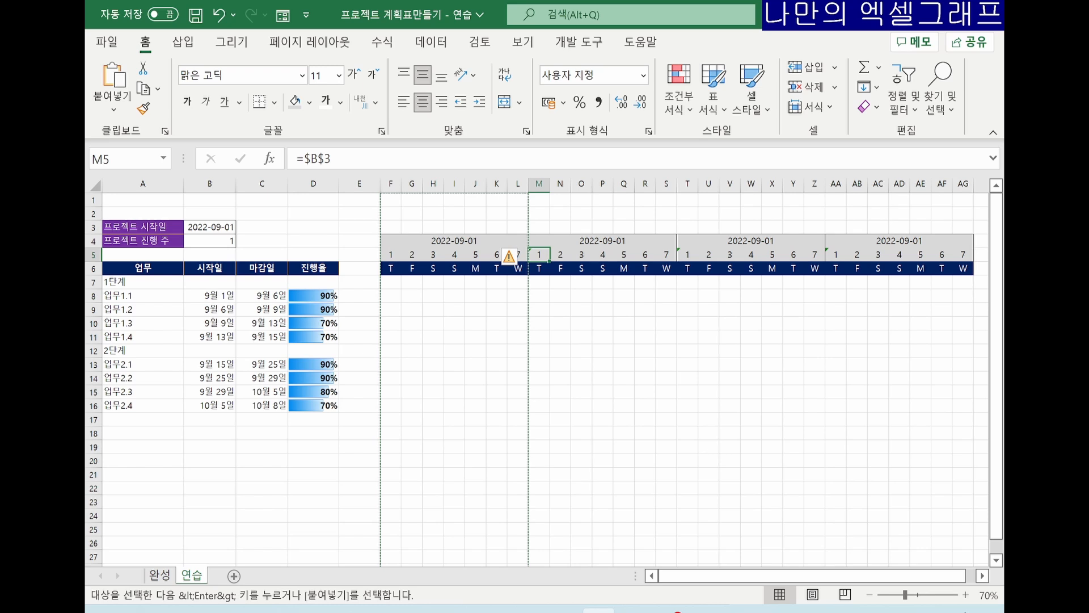
pyautogui.press('Left')
pyautogui.press('Left')
pyautogui.press('Left')
pyautogui.press('Left')
pyautogui.press('Left')
pyautogui.press('Left')
pyautogui.hotkey('ctrl', 'c')
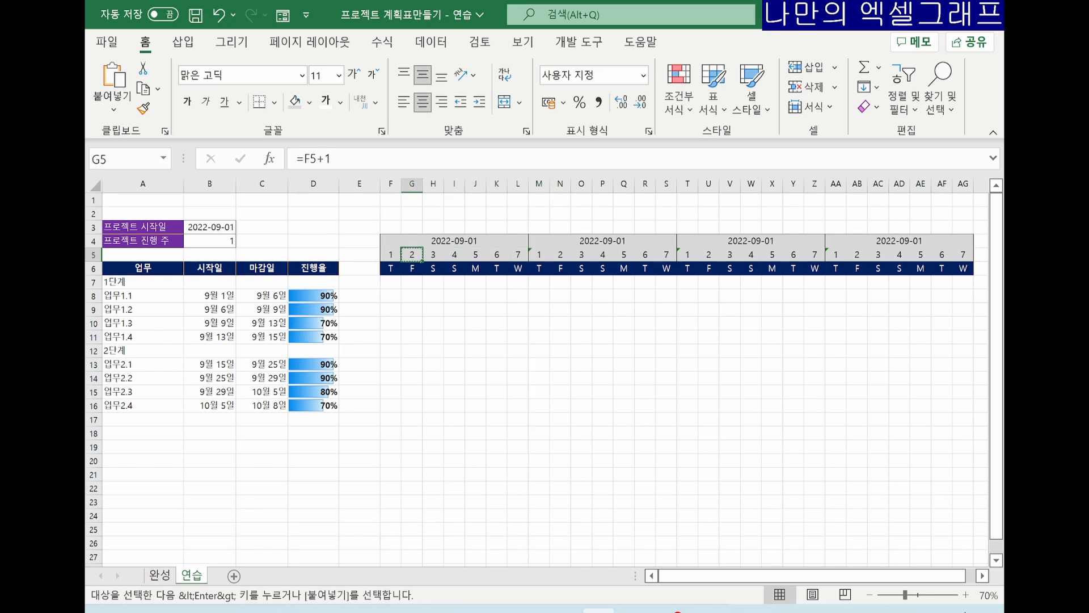
pyautogui.hotkey('ctrl', 'shift', 'Right')
pyautogui.hotkey('ctrl', 'v')
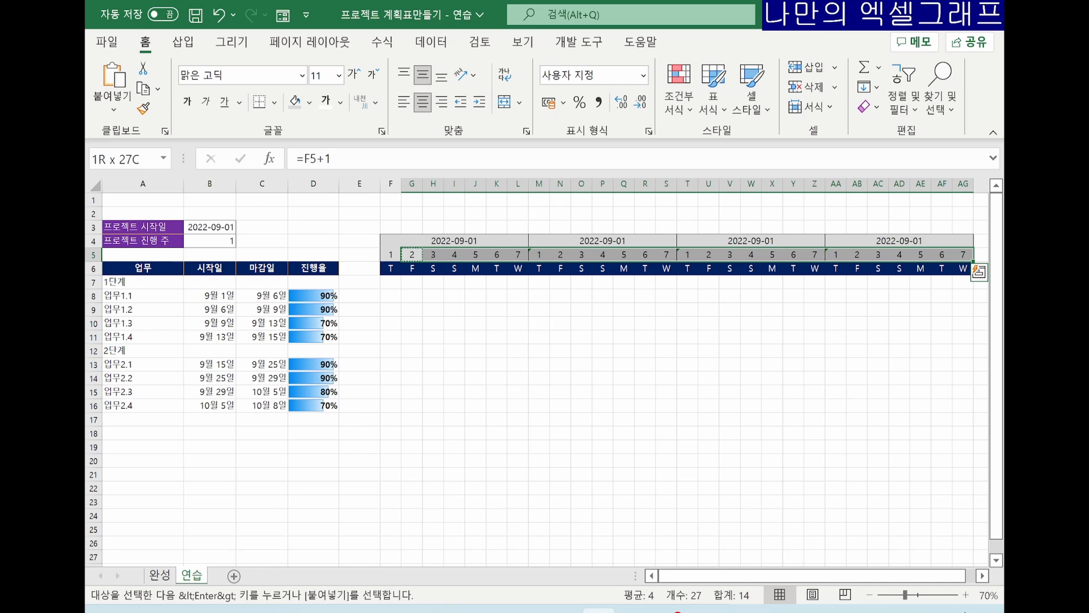
pyautogui.hotkey('alt', 'e')
pyautogui.press('s')
pyautogui.press('f')
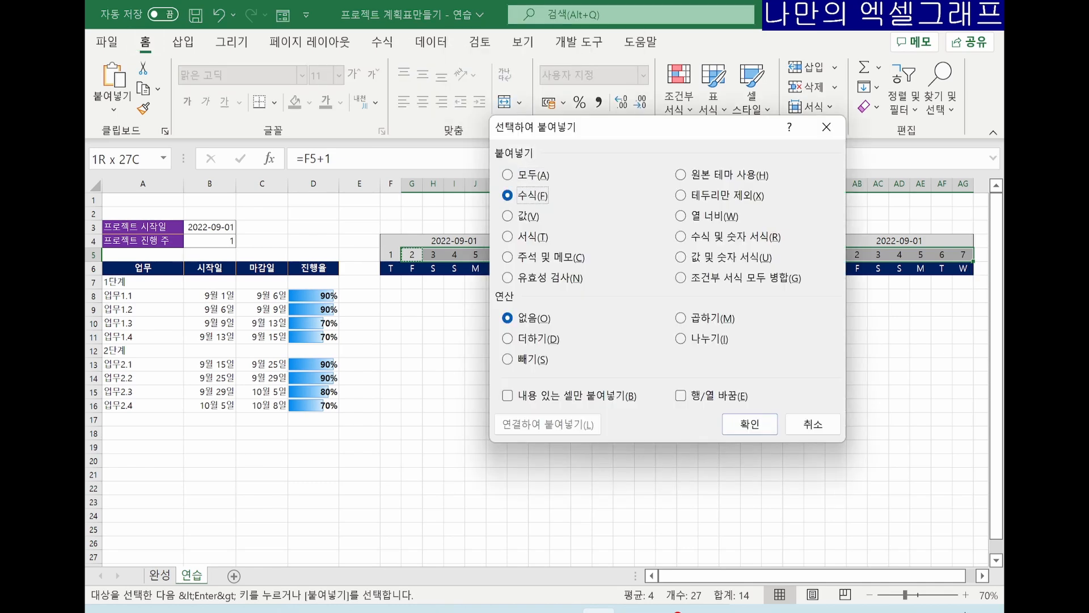
pyautogui.press('Return')
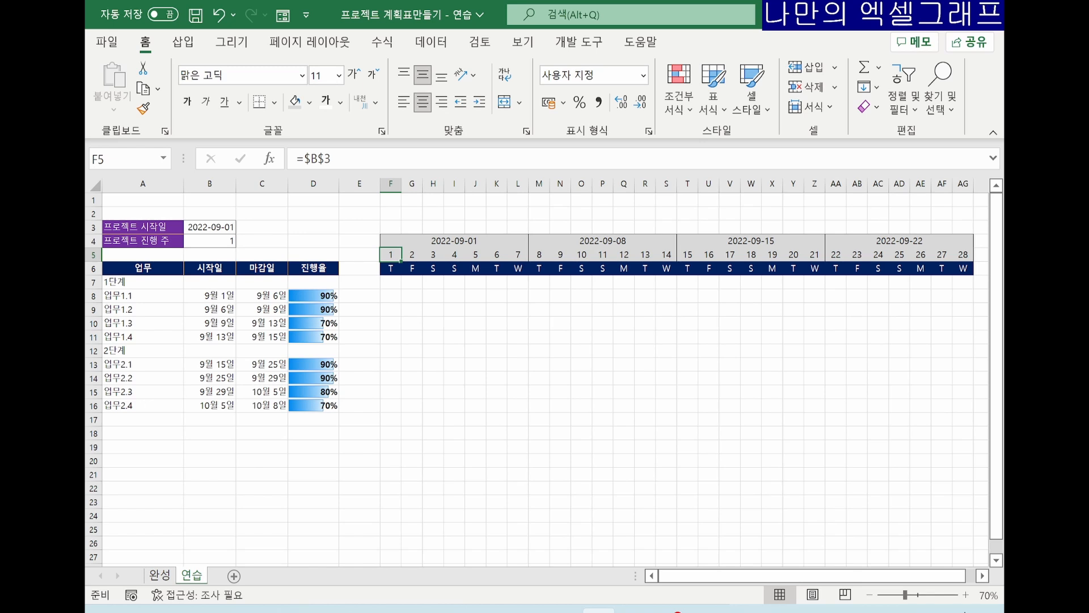
# Change the formula in F5 to =$B$3-WEEKDAY($B$3,3) so the calendar starts on a Monday
pyautogui.press('F2')
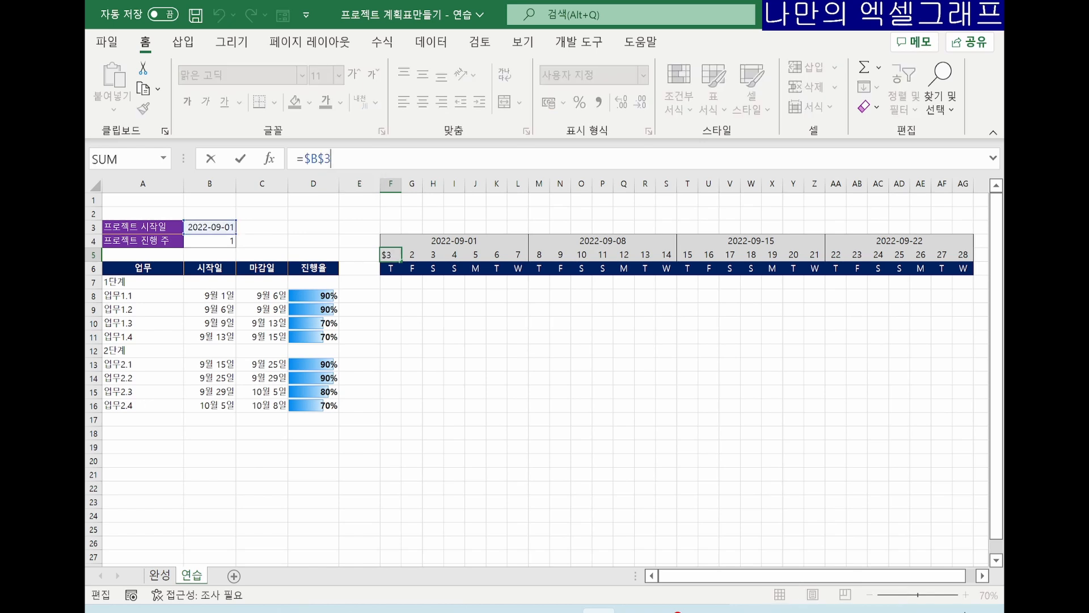
pyautogui.write('-wek')
pyautogui.press('BackSpace')
pyautogui.write('e')
pyautogui.press('Tab')
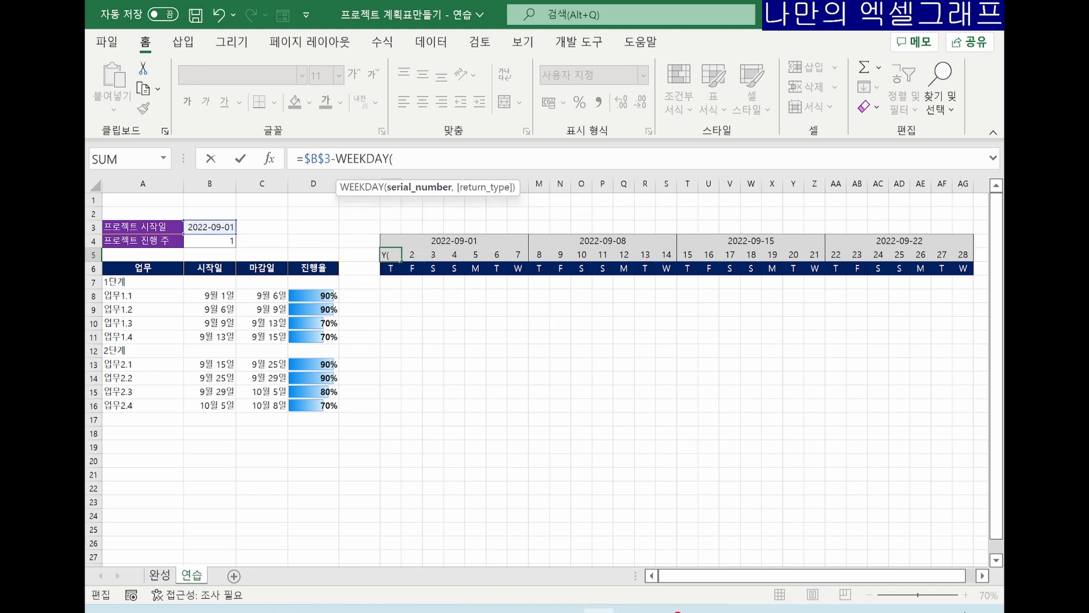
pyautogui.click(209, 226)
pyautogui.press('F4')
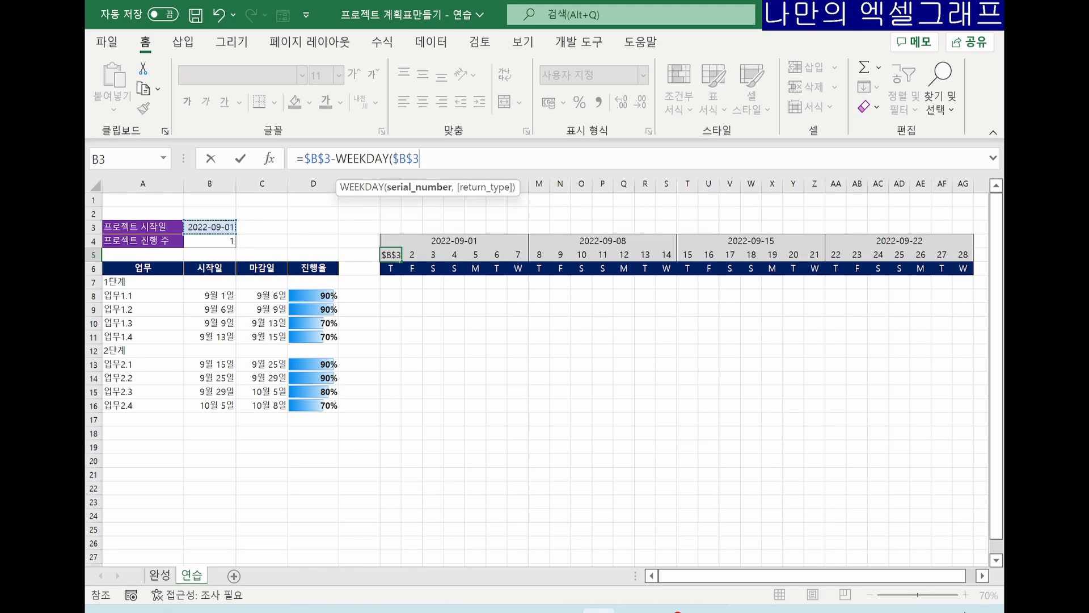
pyautogui.write(',')
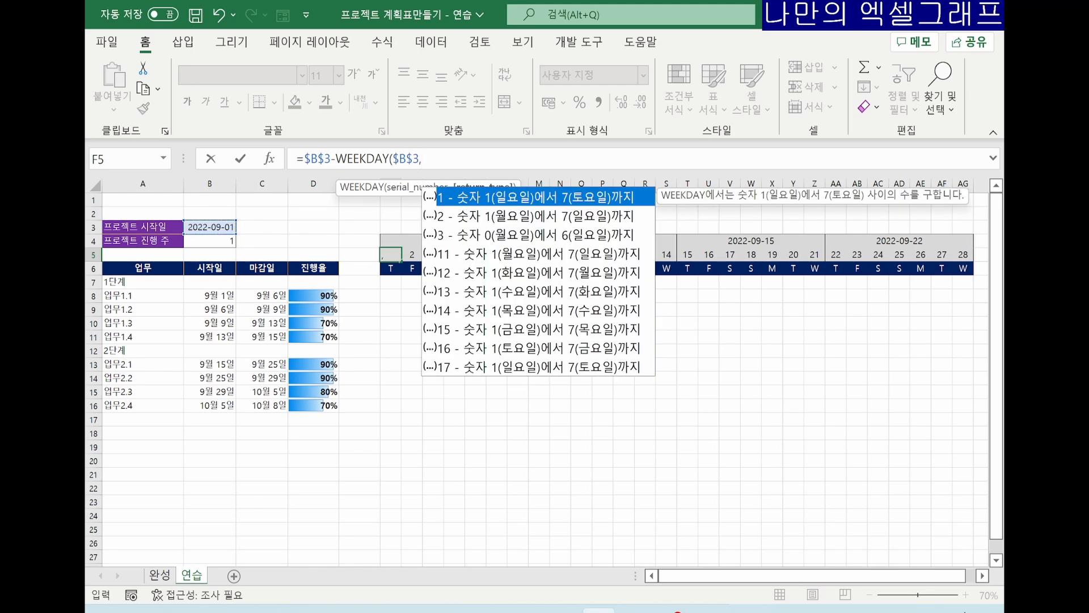
pyautogui.press('Down')
pyautogui.press('Down')
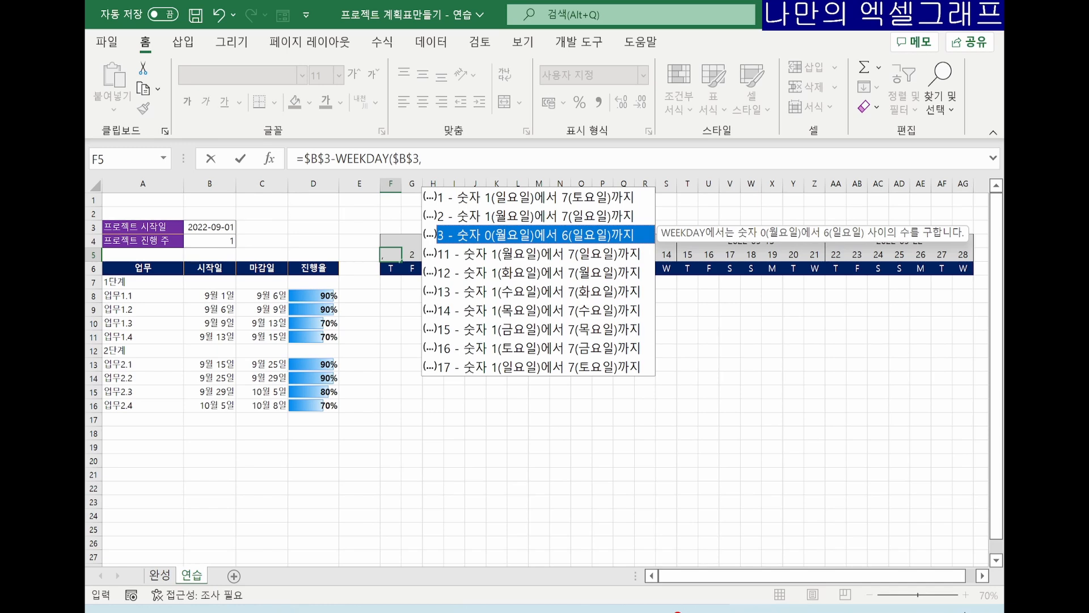
pyautogui.press('Tab')
pyautogui.write(')')
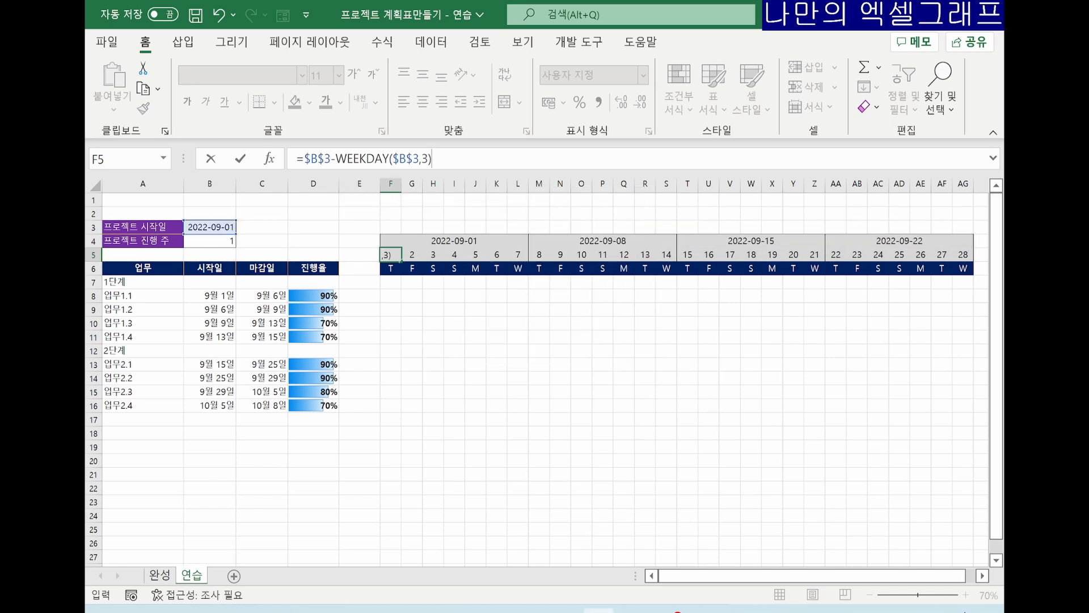
pyautogui.press('Return')
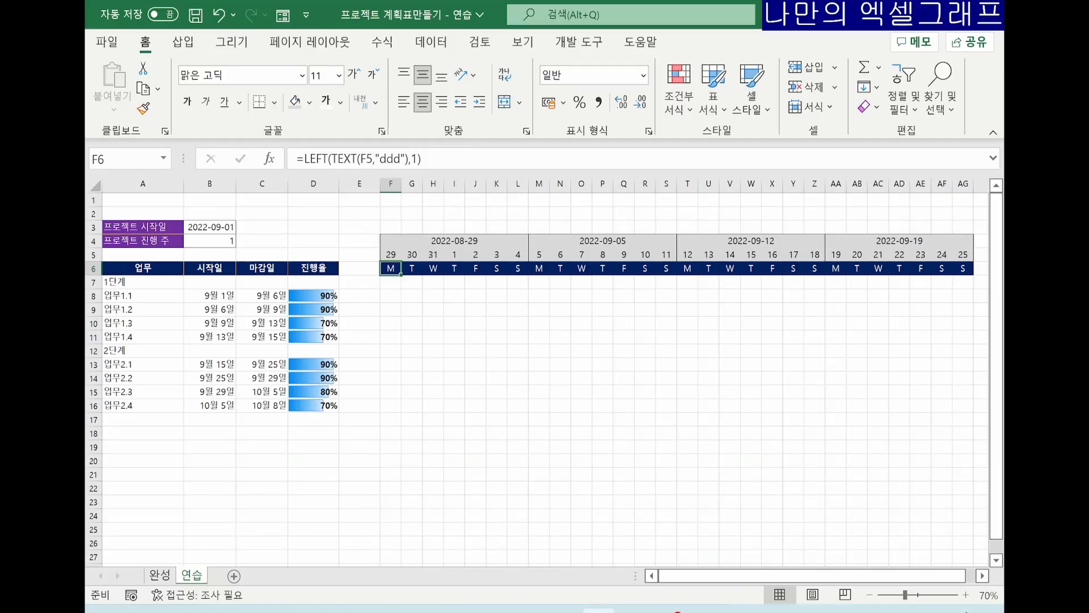
# Extend the formula in F5 with the project week offset, making it =$B$3-WEEKDAY($B$3,3)+($B$4-1)*7
pyautogui.click(390, 255)
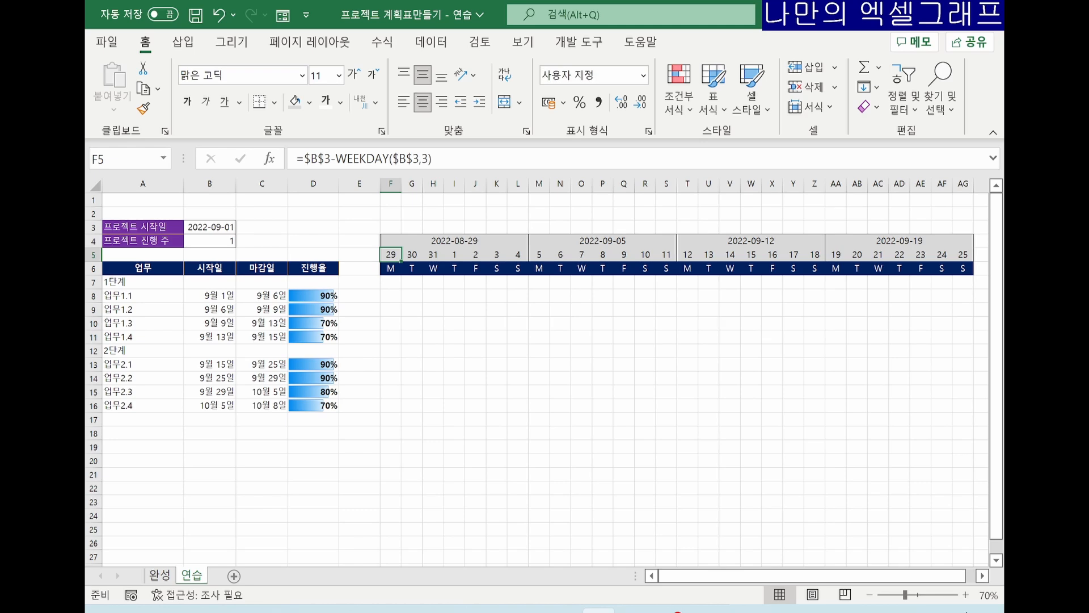
pyautogui.press('F2')
pyautogui.write('+')
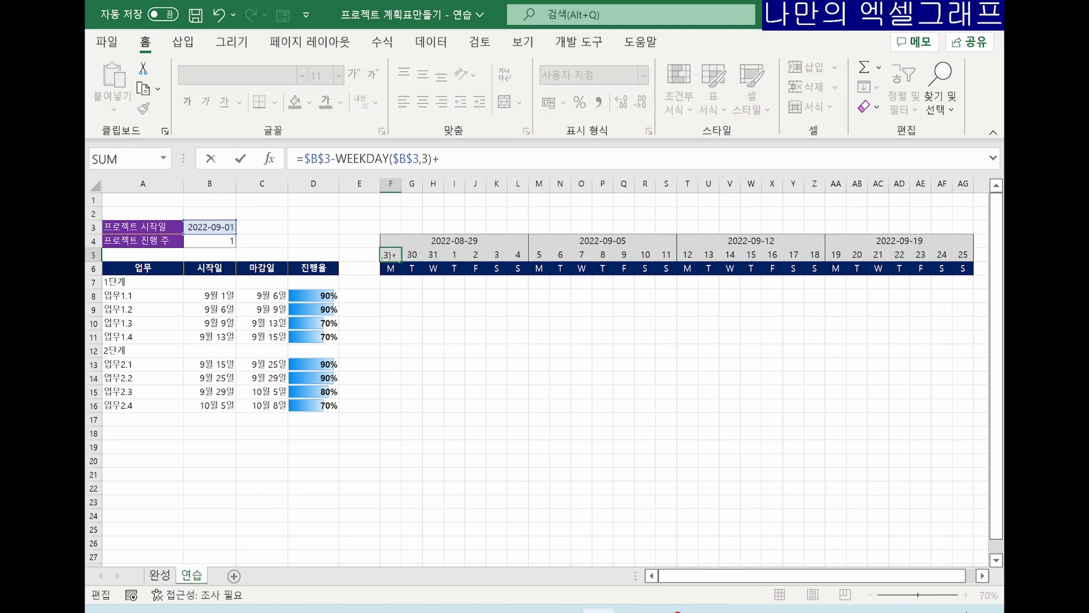
pyautogui.write('(')
pyautogui.click(209, 241)
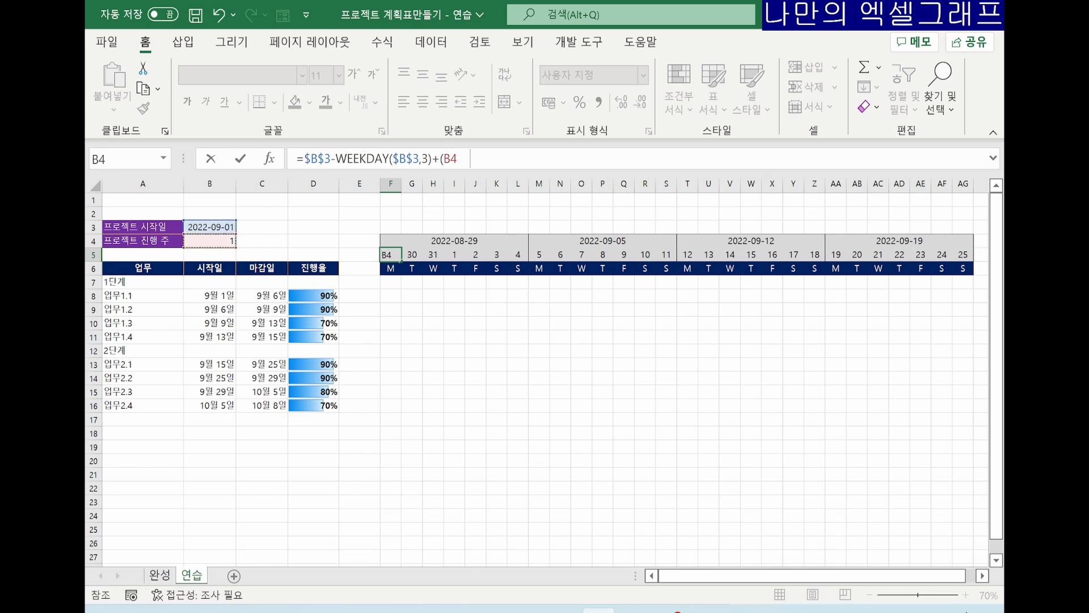
pyautogui.press('F4')
pyautogui.write('-1')
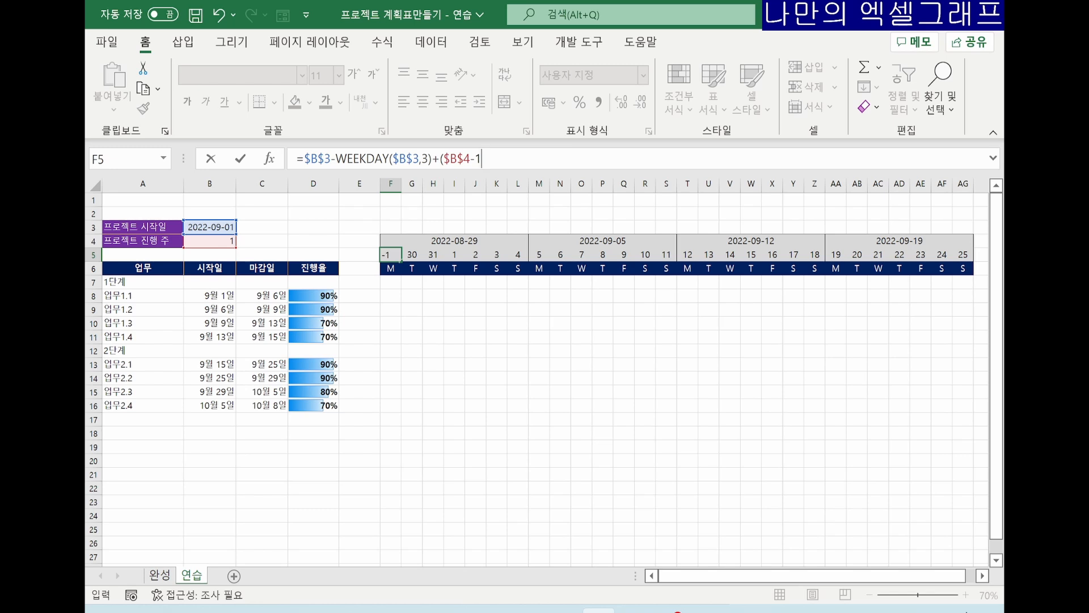
pyautogui.write(')*7')
pyautogui.press('Return')
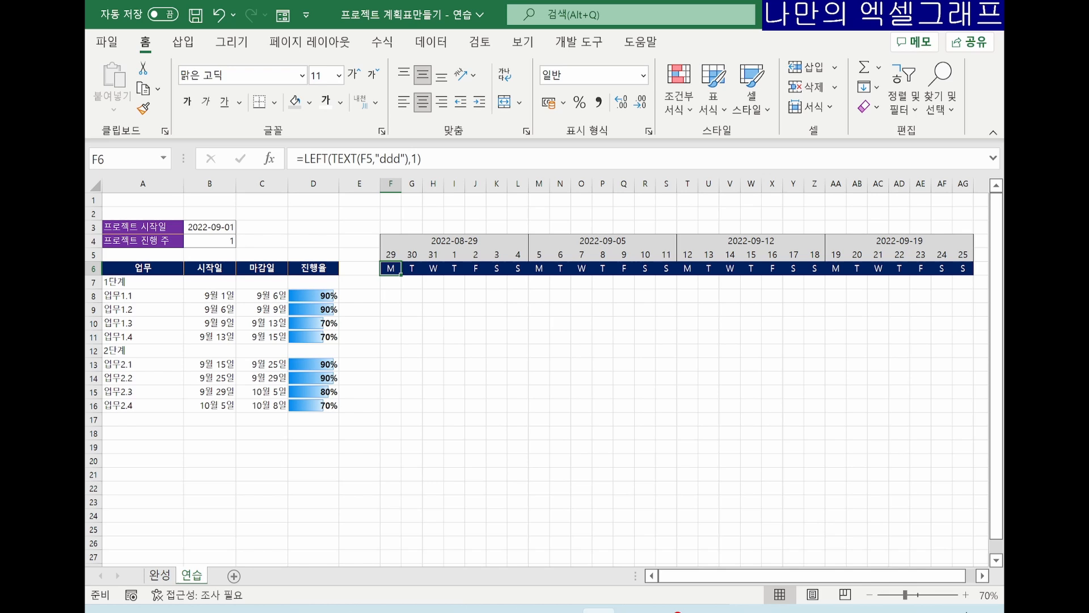
# Test the calendar by setting the project week in B4 to 2, to 3, and back to 1
pyautogui.click(209, 241)
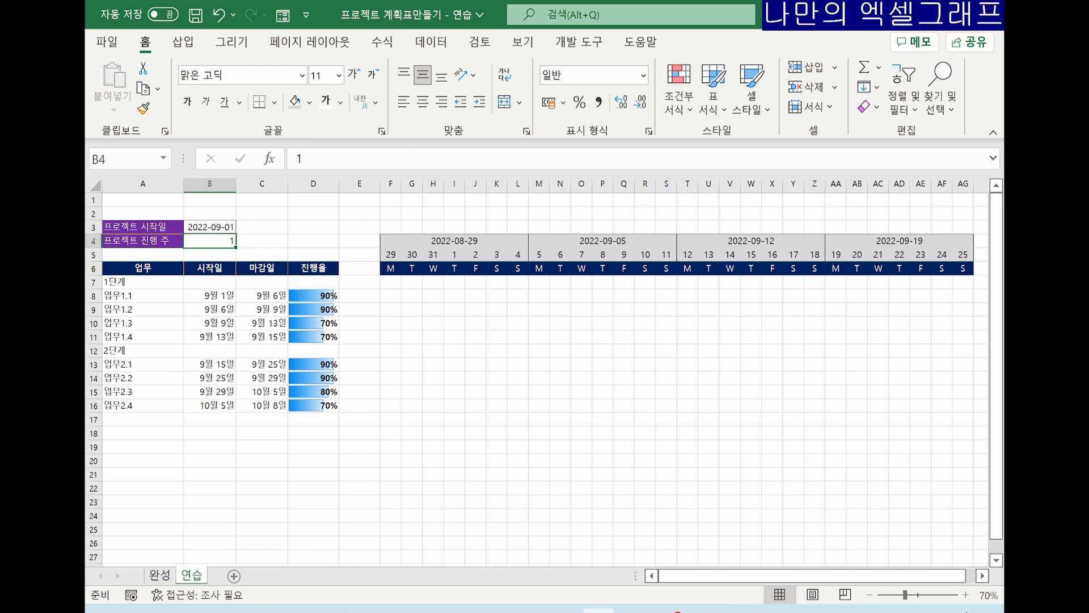
pyautogui.write('2')
pyautogui.press('Return')
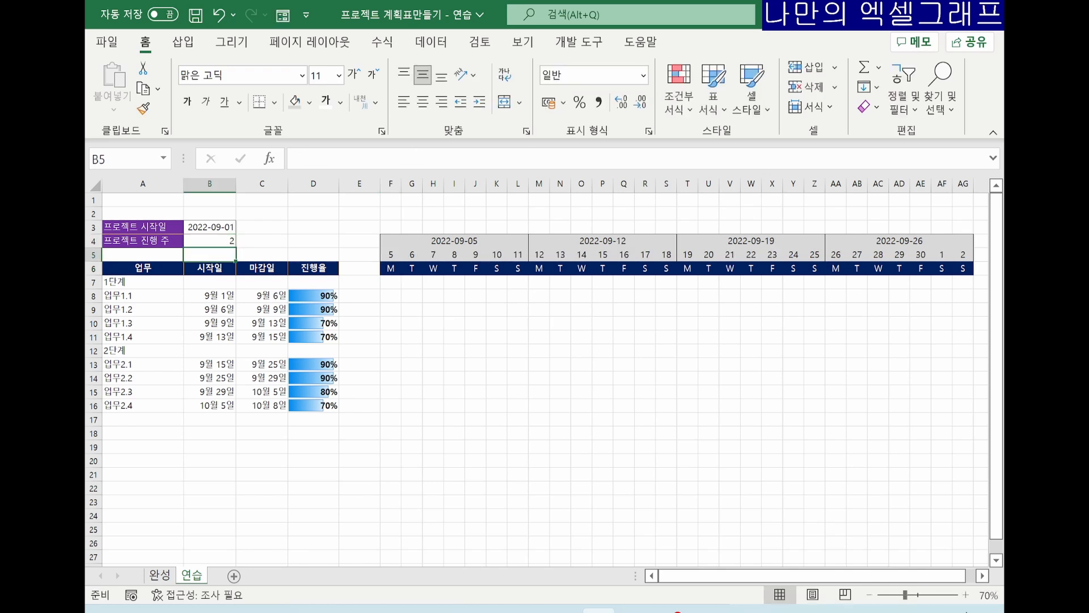
pyautogui.press('Up')
pyautogui.write('3')
pyautogui.press('Return')
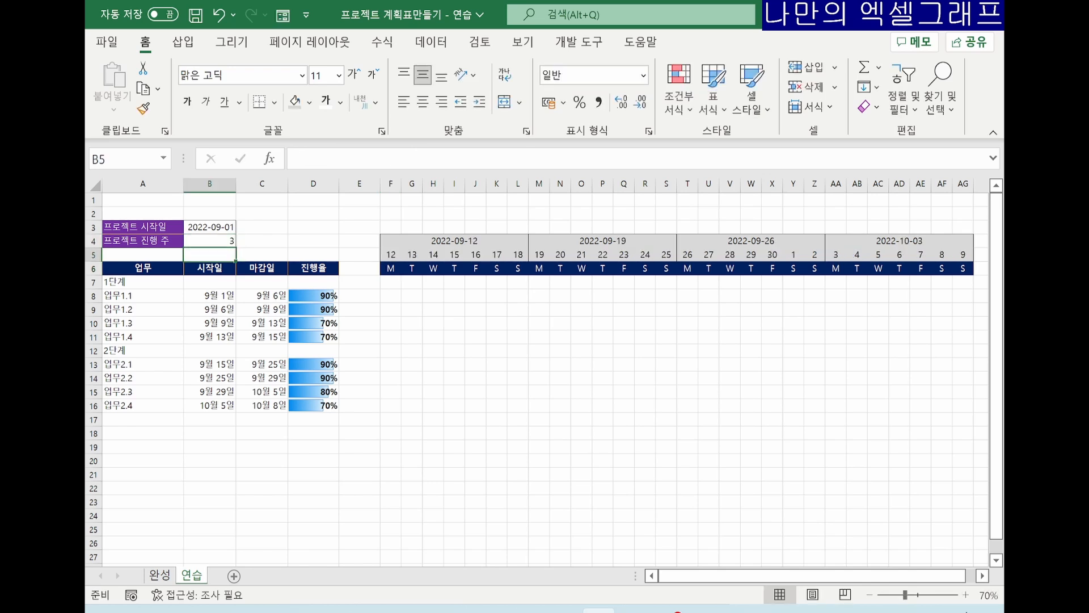
pyautogui.press('Up')
pyautogui.write('1')
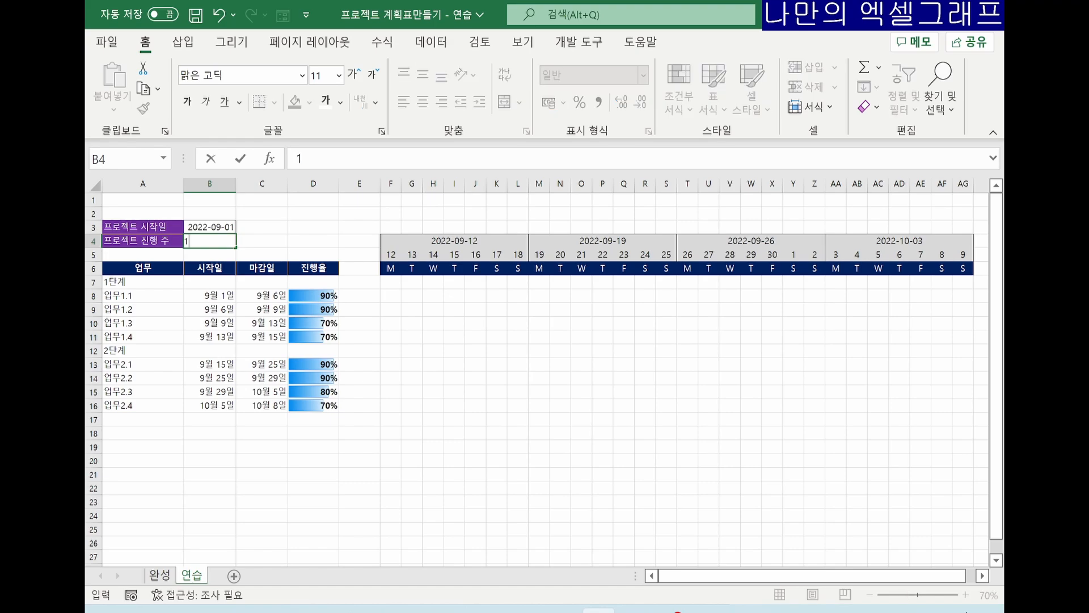
pyautogui.press('Return')
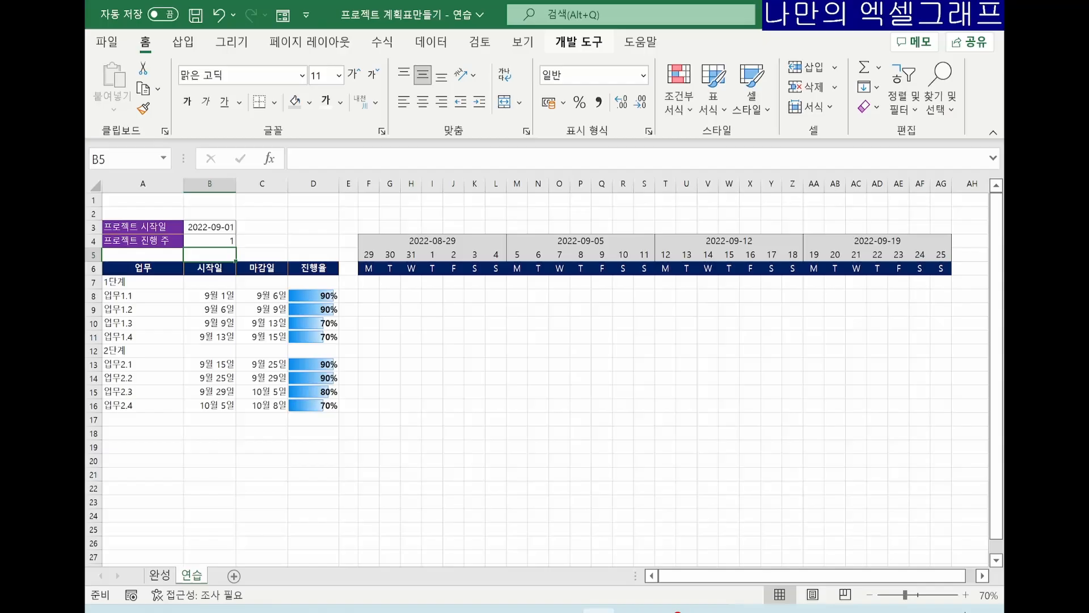
# Insert a horizontal scroll bar form control just above the calendar header, spanning about columns F to N
pyautogui.click(422, 91)
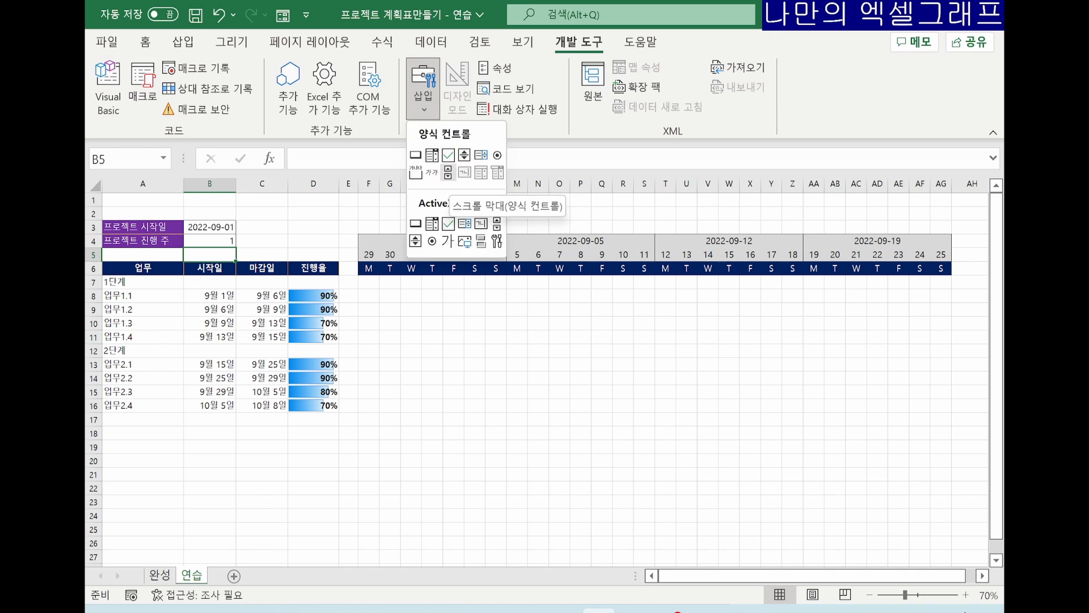
pyautogui.click(448, 173)
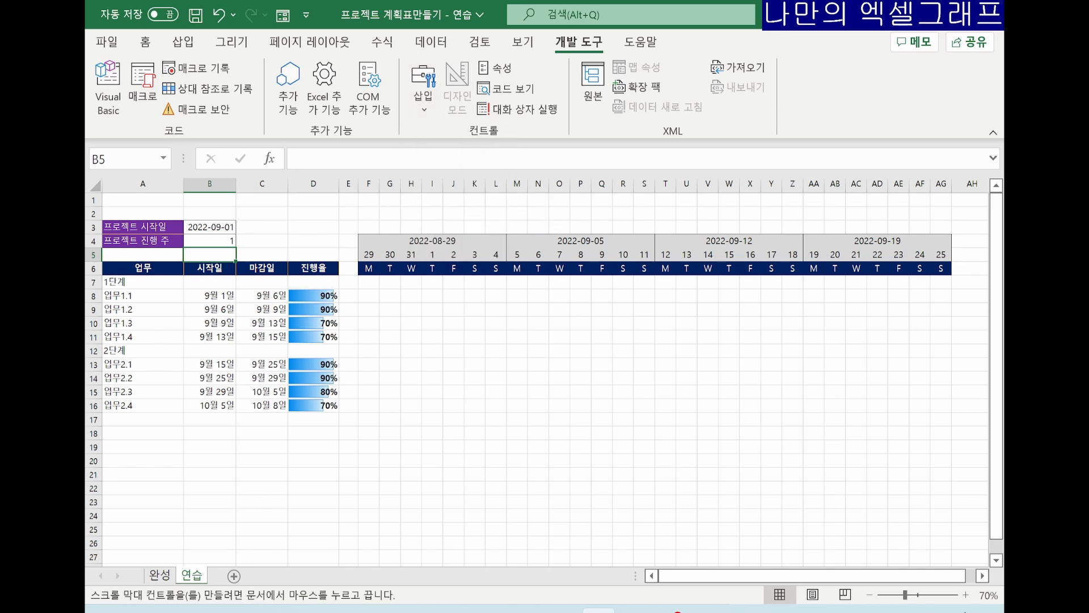
pyautogui.moveTo(361, 213); pyautogui.dragTo(540, 231)
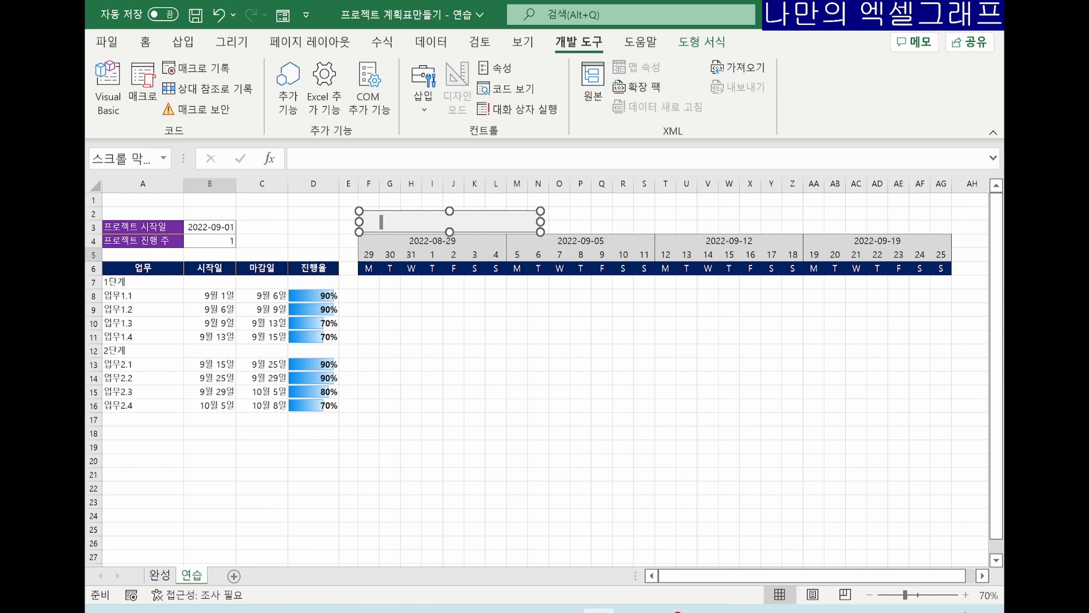
# Format the scroll bar control with a page change of 0 and link it to the project week cell $B$4
pyautogui.rightClick(434, 220)
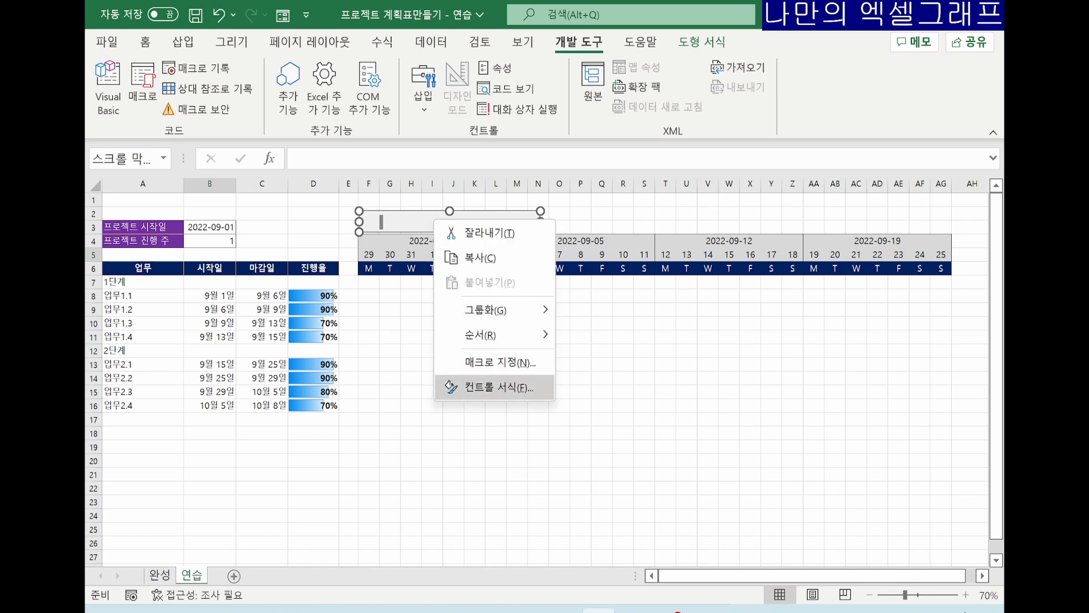
pyautogui.click(499, 387)
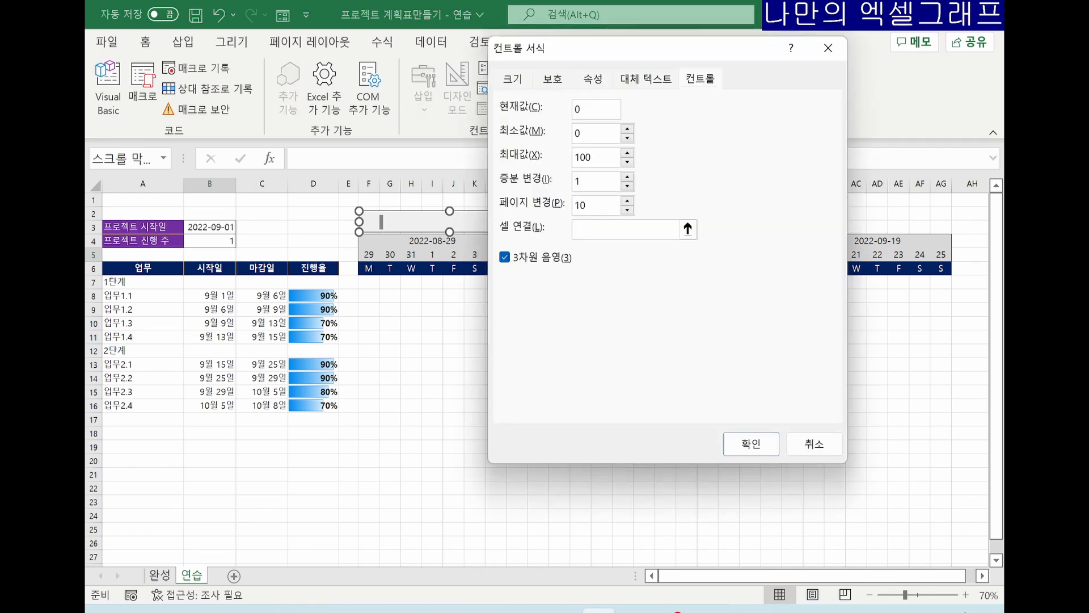
pyautogui.write('0')
pyautogui.press('Tab')
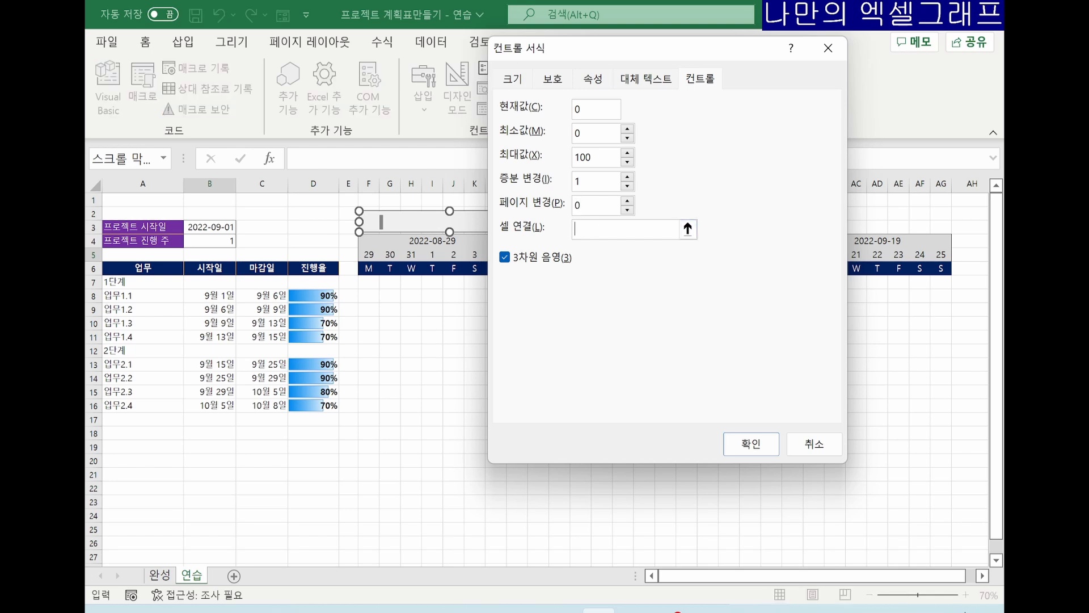
pyautogui.click(209, 241)
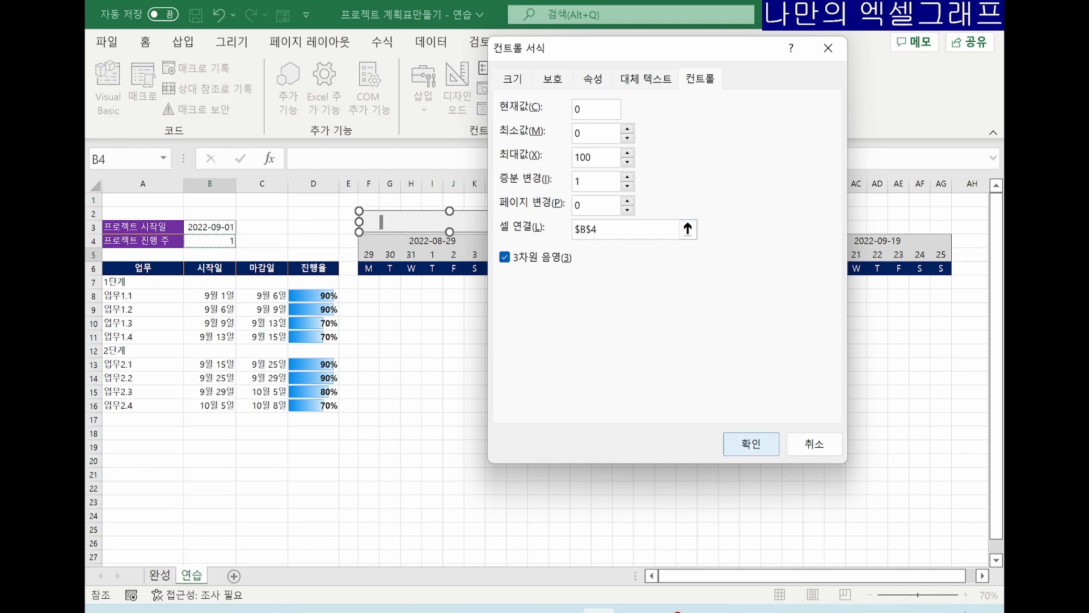
pyautogui.click(751, 444)
pyautogui.click(580, 418)
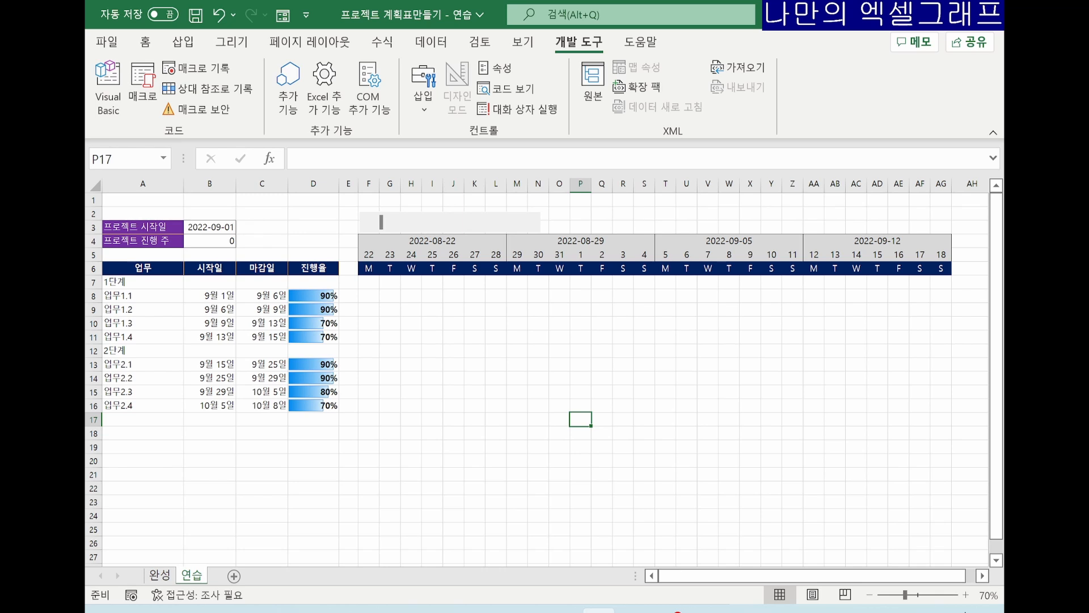
# Test the scroll bar by advancing the project week several times, one week at a time
pyautogui.click(532, 222)
pyautogui.click(532, 222)
pyautogui.click(532, 222)
pyautogui.click(532, 221)
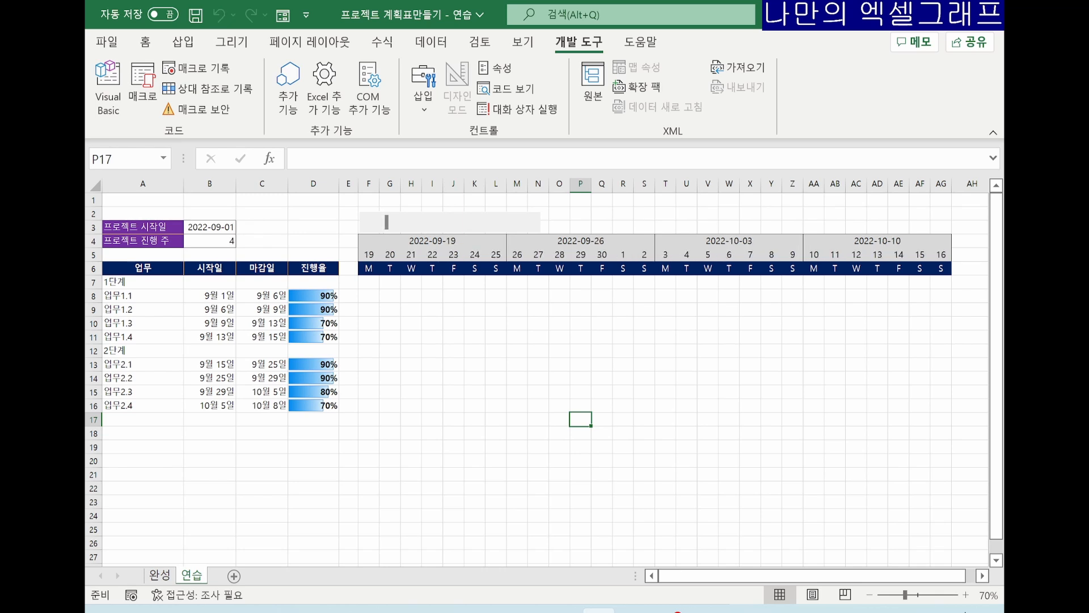
pyautogui.click(532, 221)
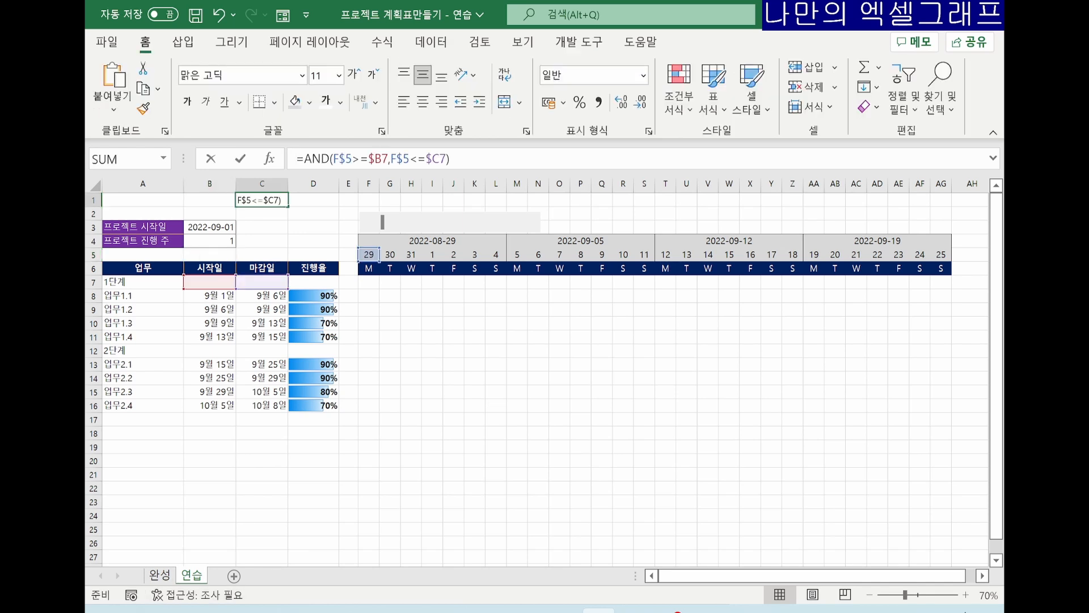
# Start a formula-based conditional formatting rule for F7:AG16 using =AND(F$5>=$B7,F$5<=$C7), copied from C1
pyautogui.moveTo(296, 159); pyautogui.dragTo(451, 158)
pyautogui.hotkey('ctrl', 'c')
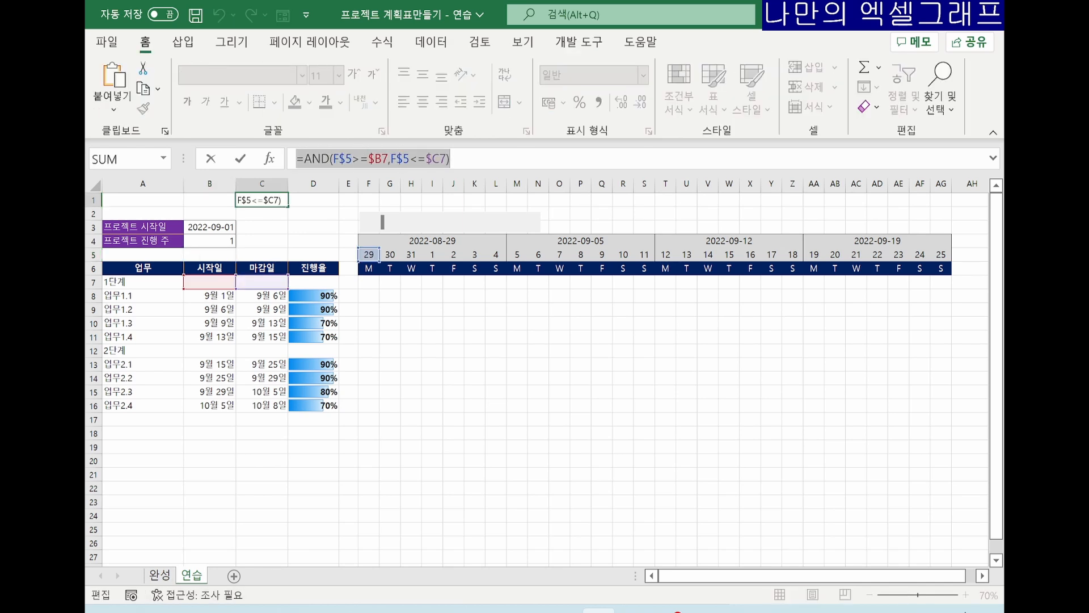
pyautogui.press('Escape')
pyautogui.moveTo(369, 282); pyautogui.dragTo(941, 405)
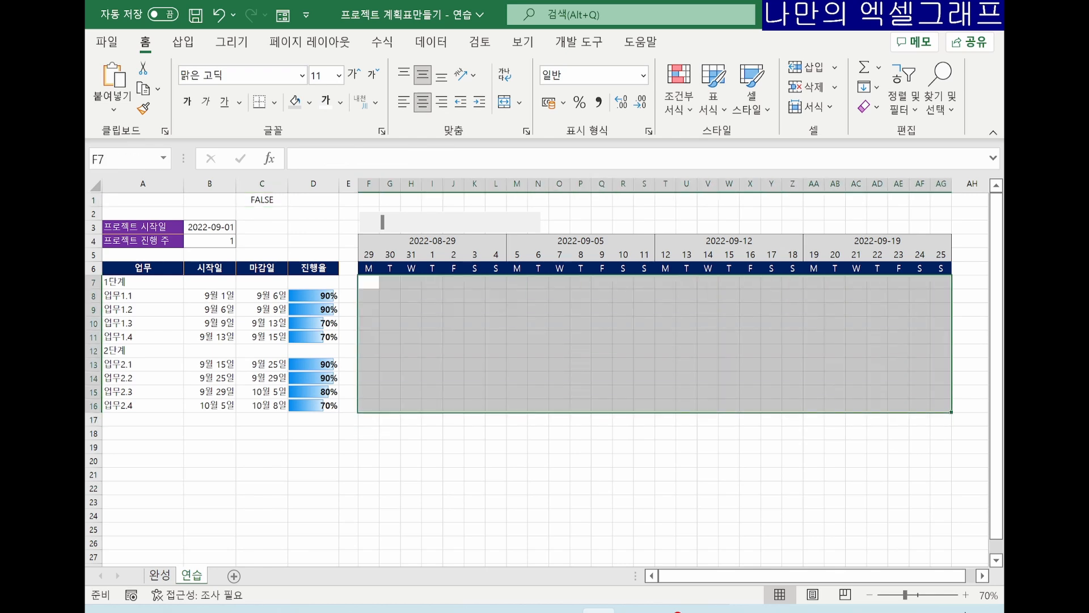
pyautogui.click(679, 96)
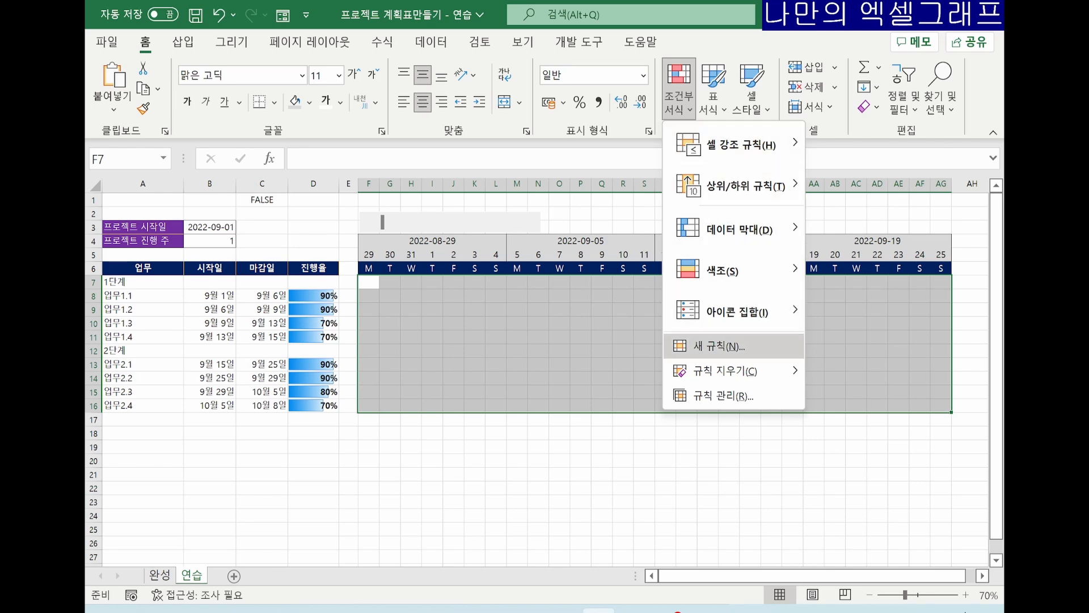
pyautogui.click(719, 346)
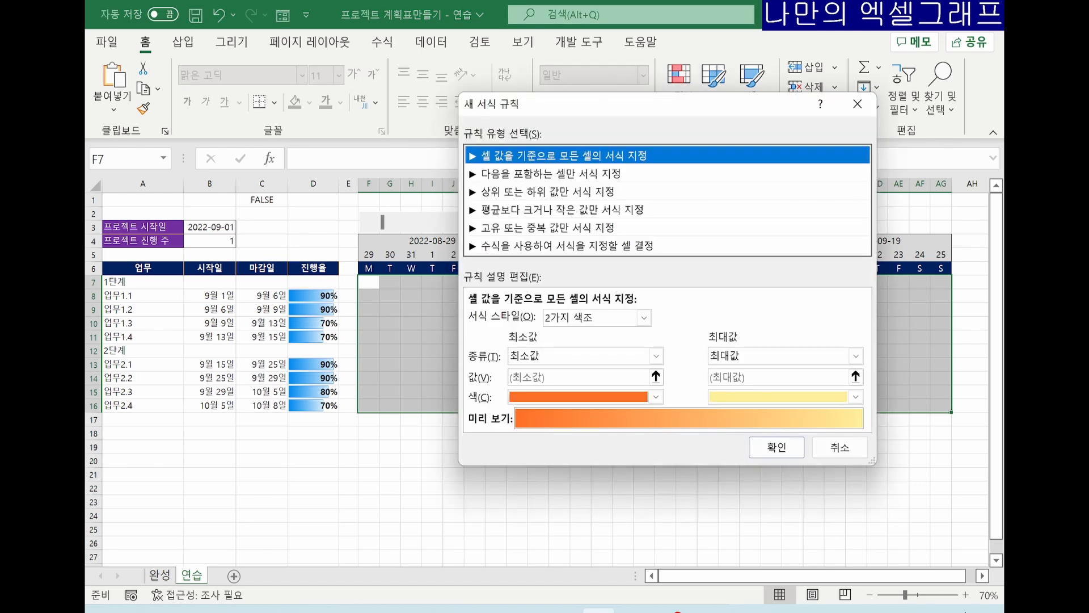
pyautogui.click(567, 246)
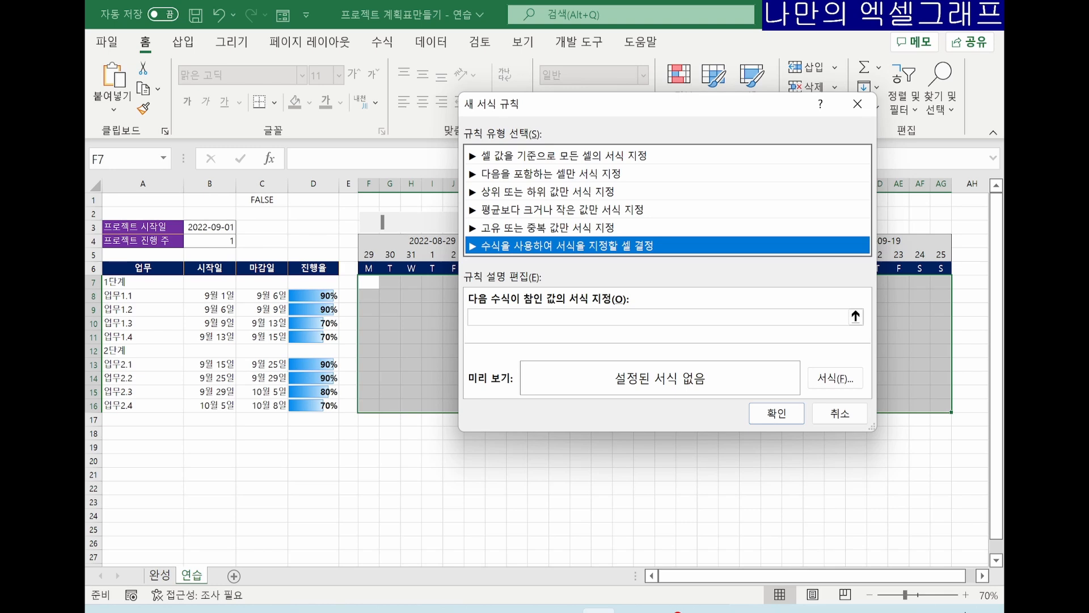
pyautogui.click(567, 317)
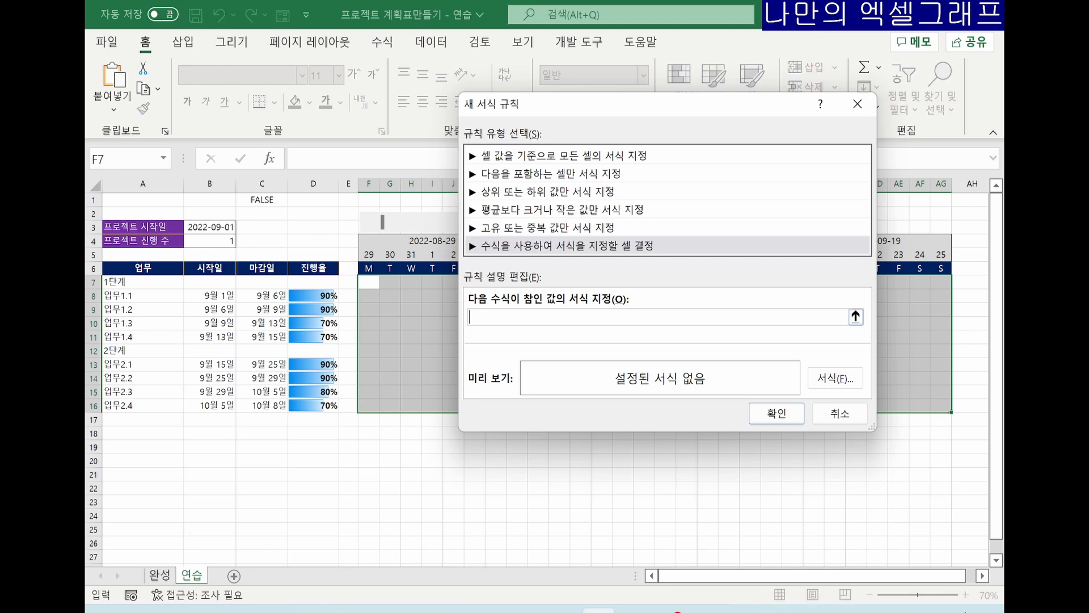
pyautogui.hotkey('ctrl', 'v')
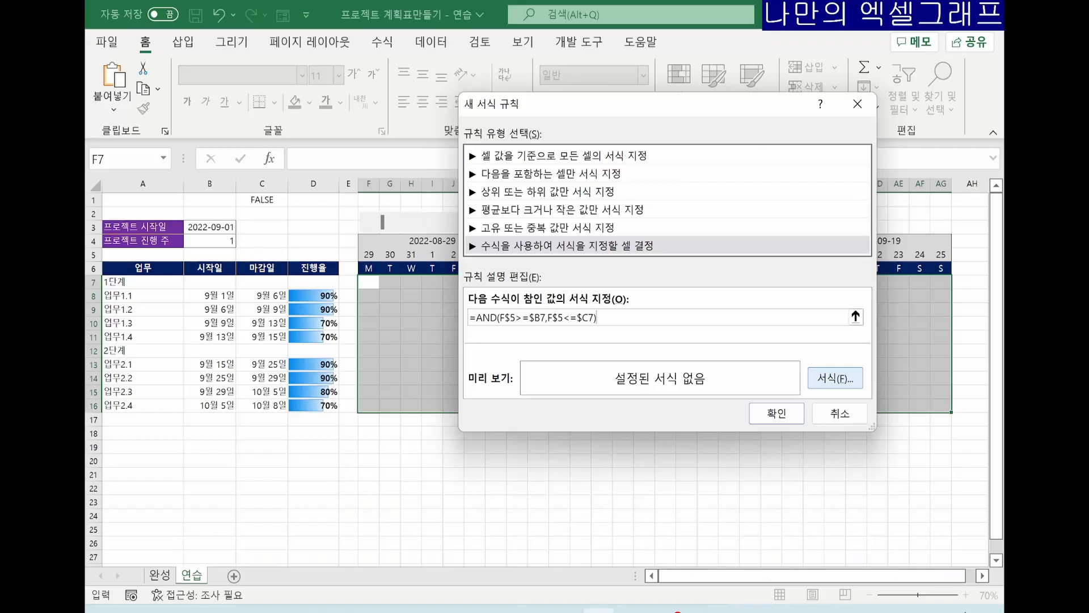
# Give the task-period rule a solid standard orange fill and apply it to the calendar grid
pyautogui.click(834, 378)
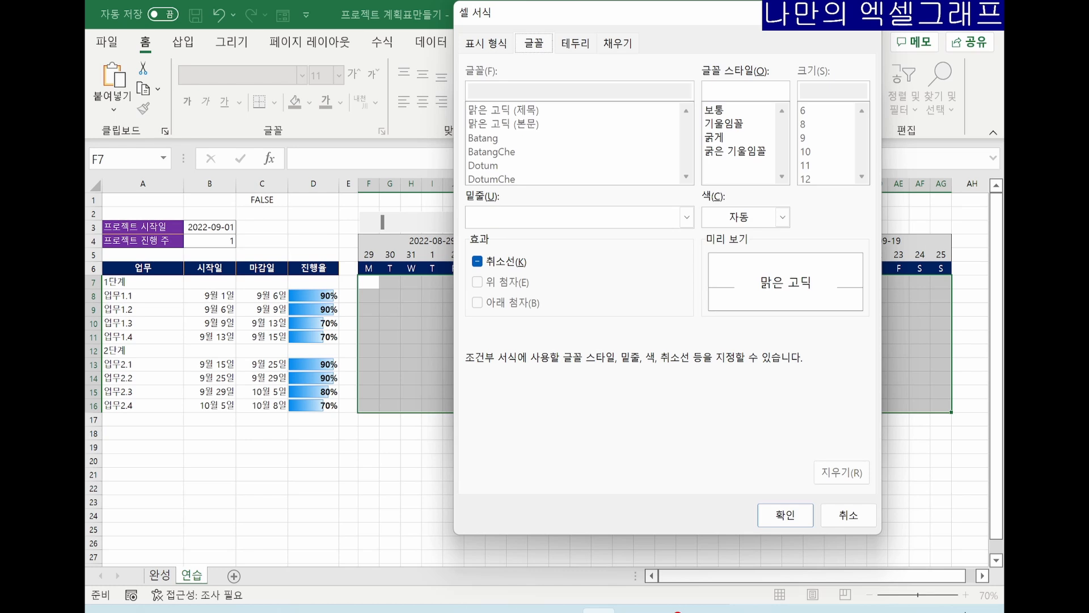
pyautogui.click(618, 43)
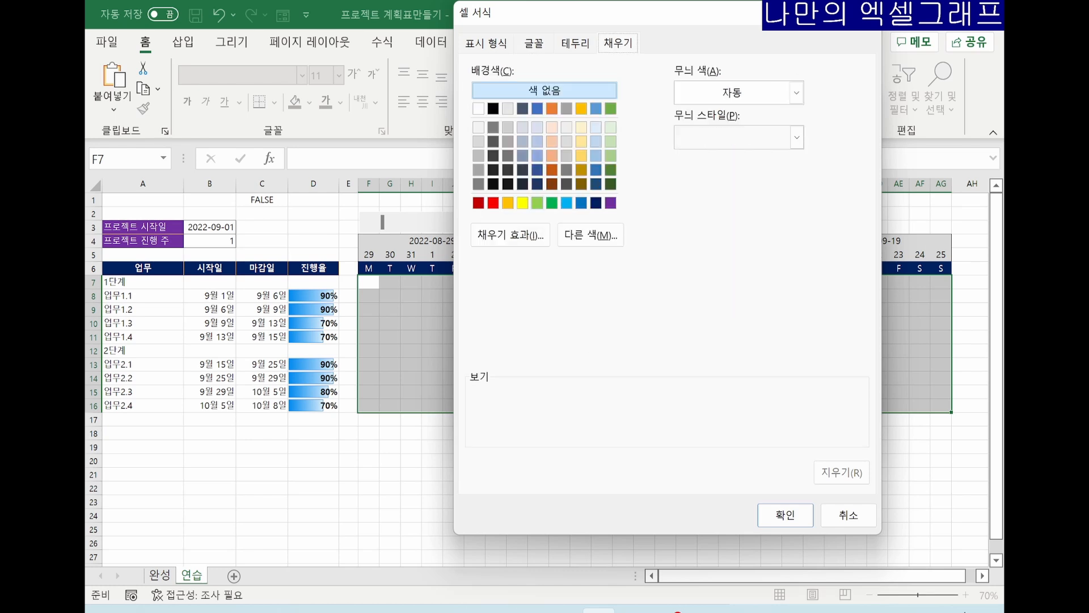
pyautogui.click(507, 203)
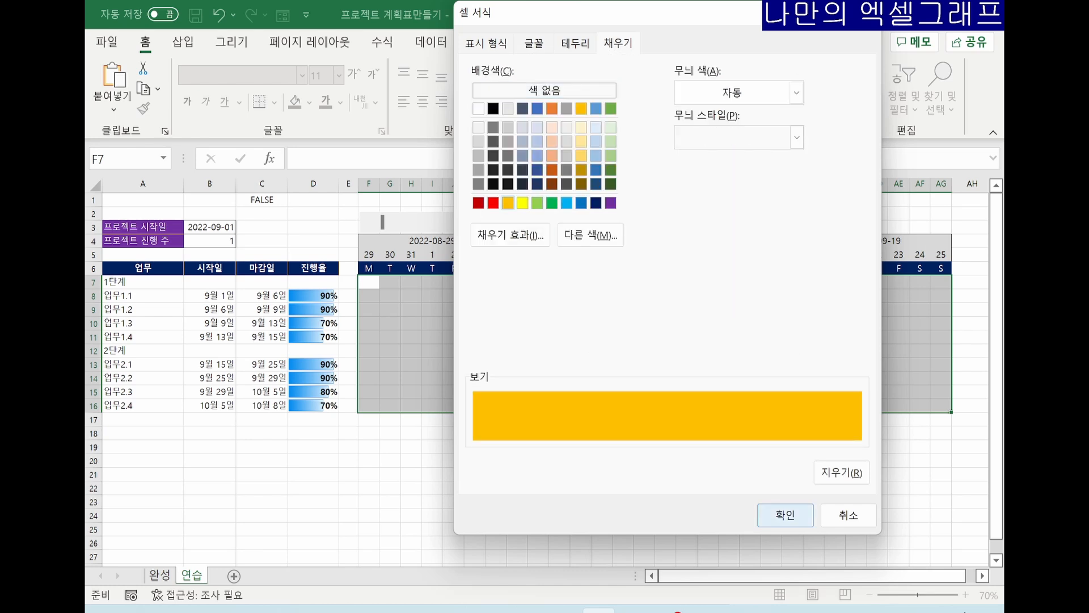
pyautogui.click(786, 515)
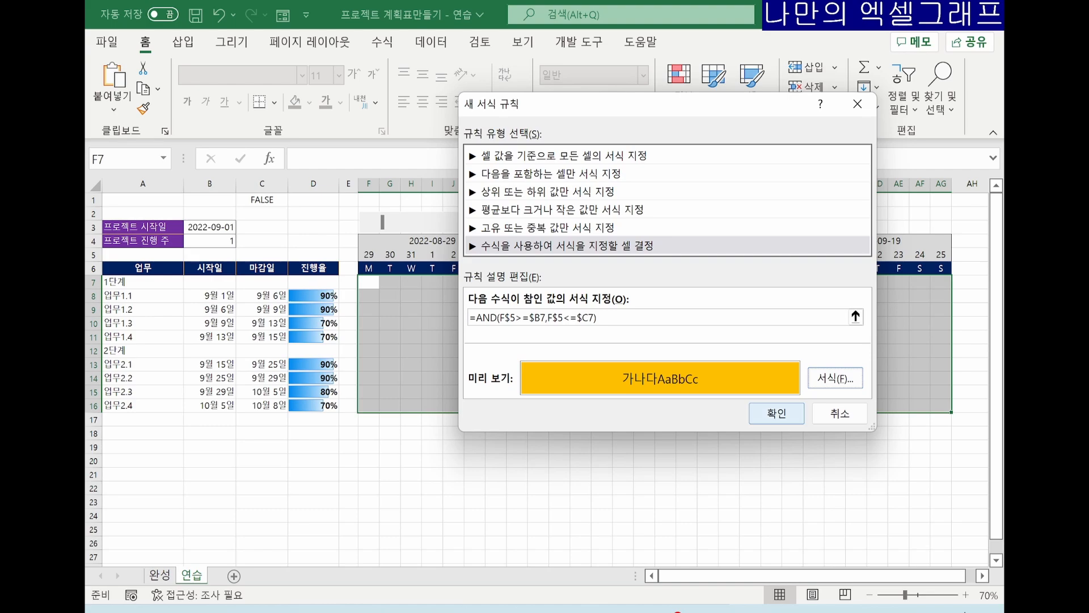
pyautogui.click(776, 413)
pyautogui.click(661, 458)
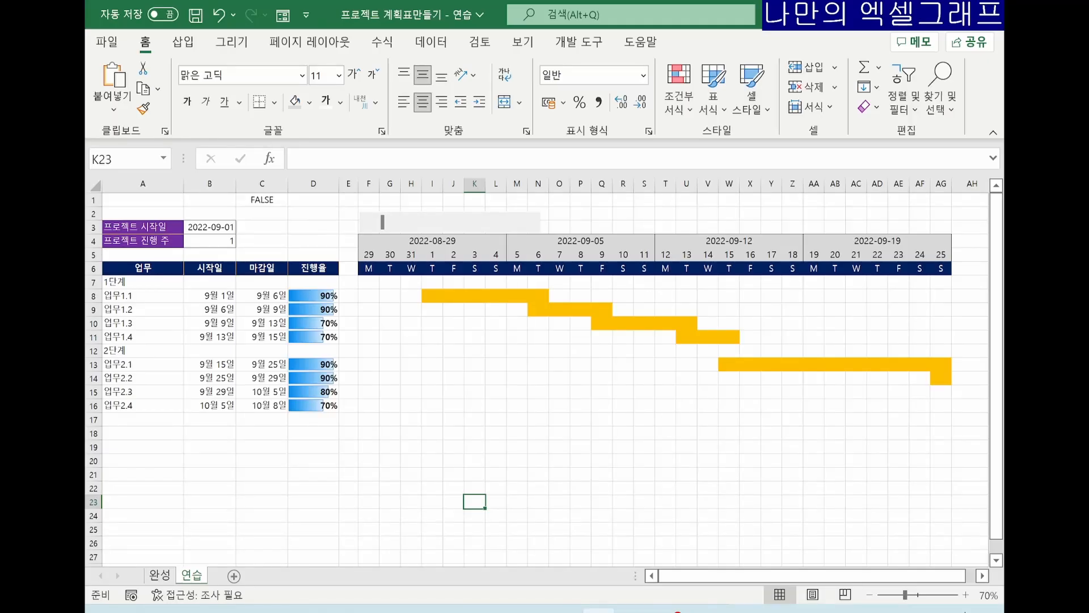
# Start a formula-based conditional formatting rule for F5:AG16 with the condition =F$5=TODAY()
pyautogui.moveTo(368, 254); pyautogui.dragTo(941, 405)
pyautogui.click(678, 87)
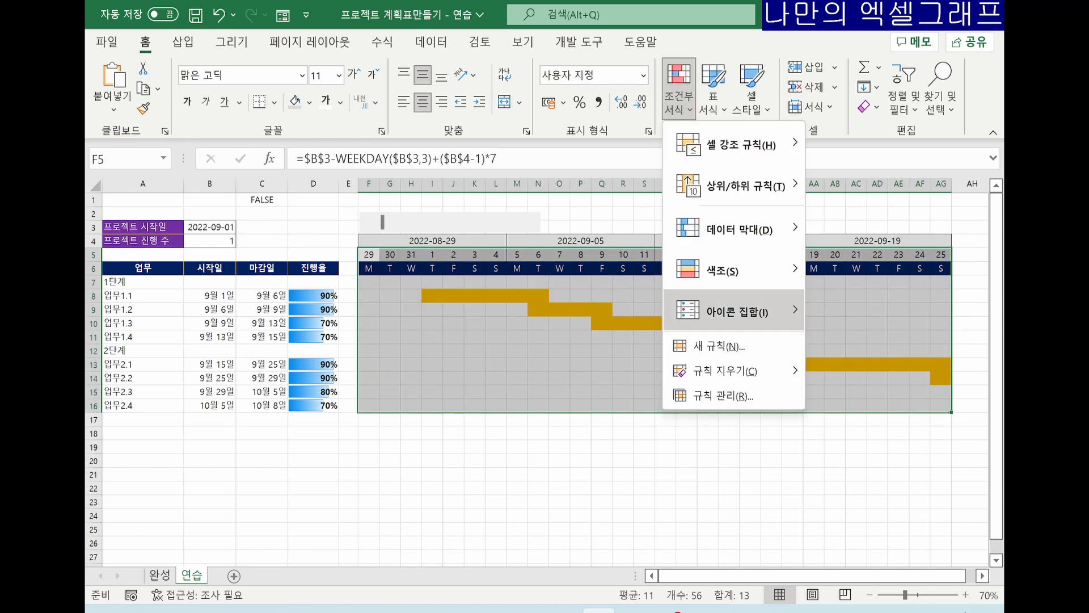
pyautogui.click(719, 346)
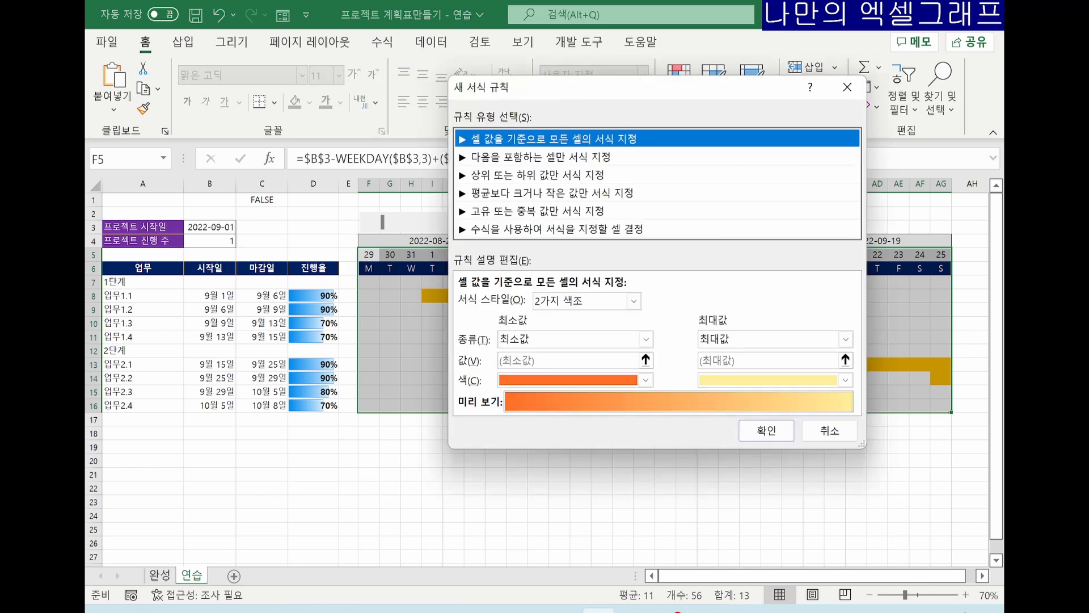
pyautogui.click(556, 229)
pyautogui.click(567, 300)
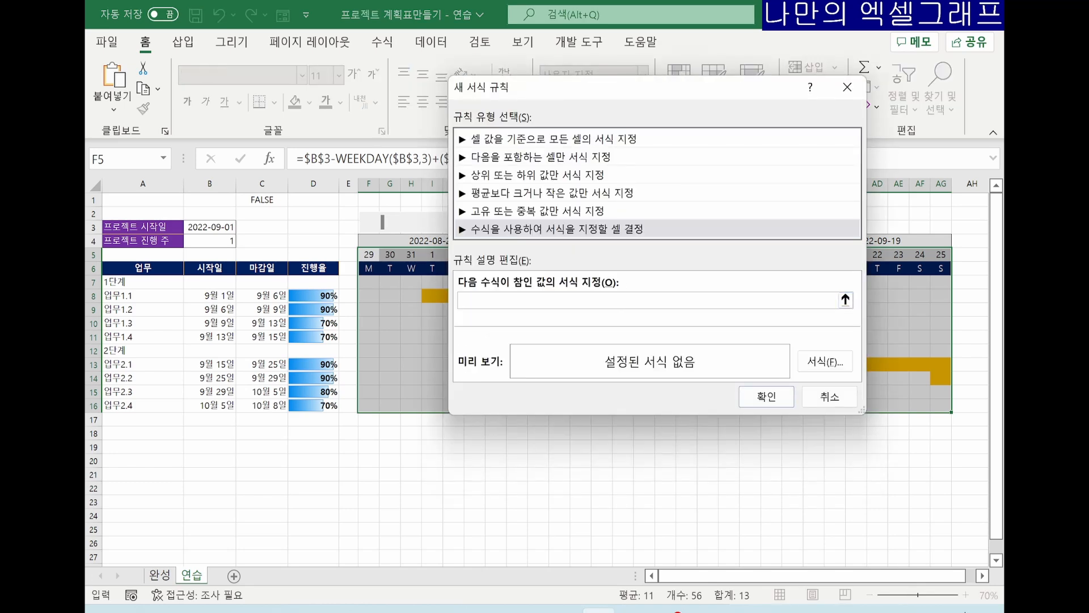
pyautogui.write('=F$5=TODAY()')
# Give the today rule red left and right cell borders and apply it
pyautogui.click(825, 361)
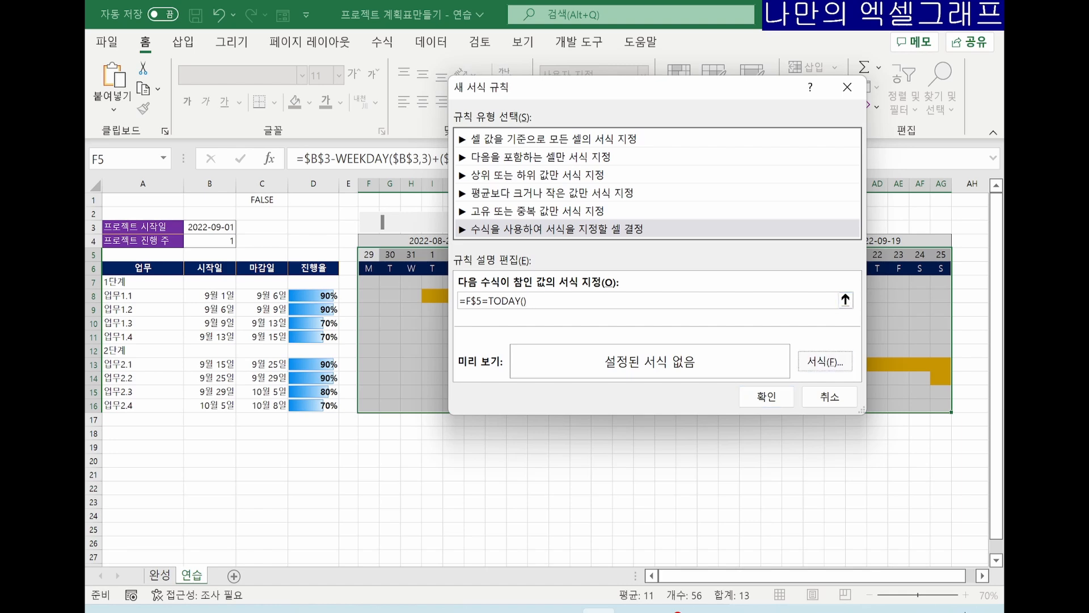
pyautogui.click(565, 43)
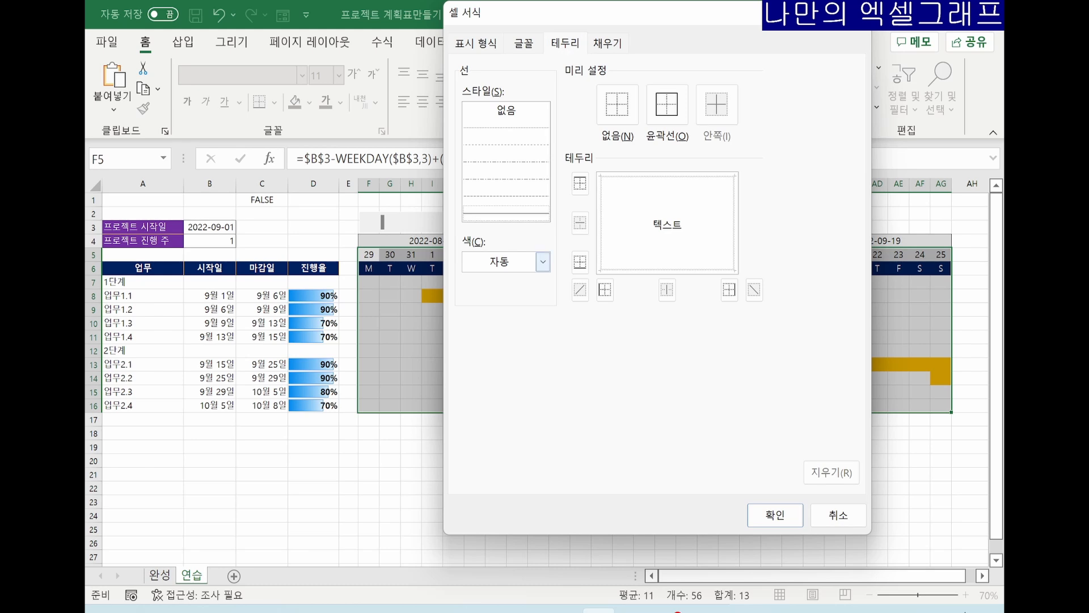
pyautogui.click(543, 261)
pyautogui.click(484, 452)
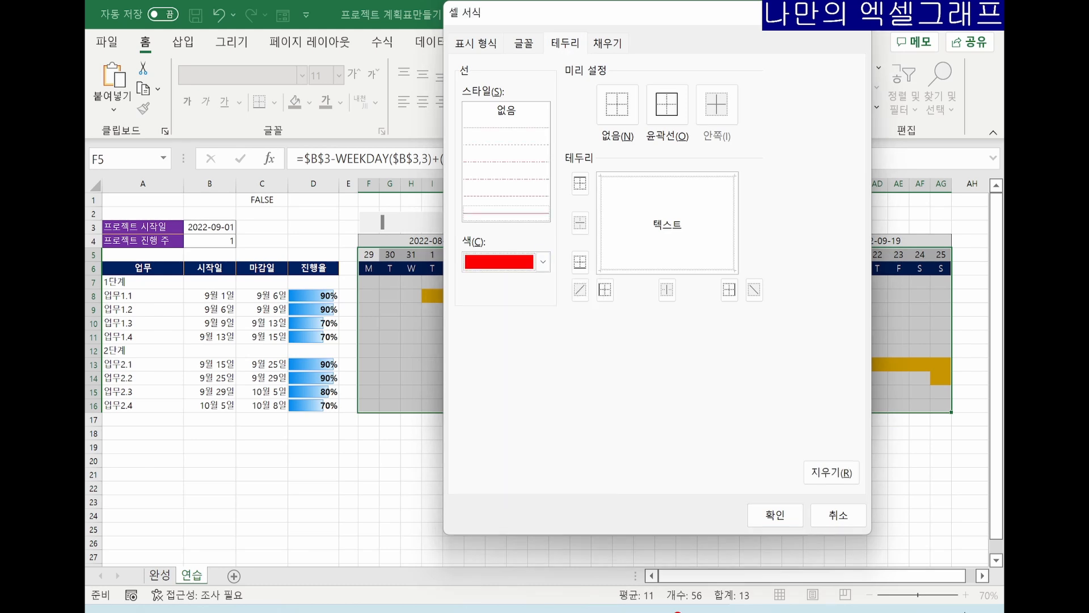
pyautogui.click(605, 290)
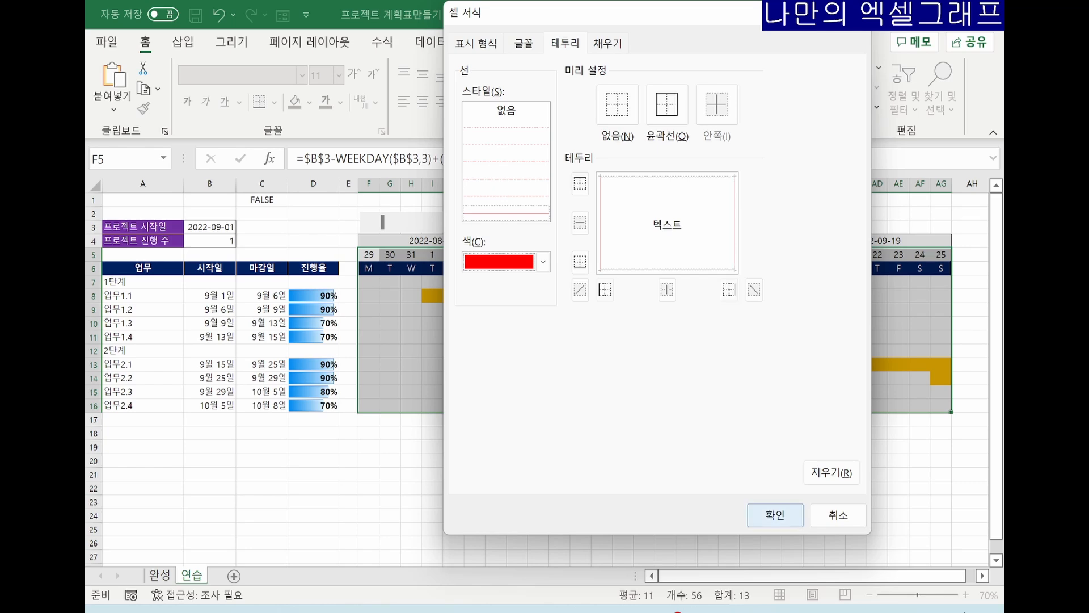
pyautogui.click(775, 515)
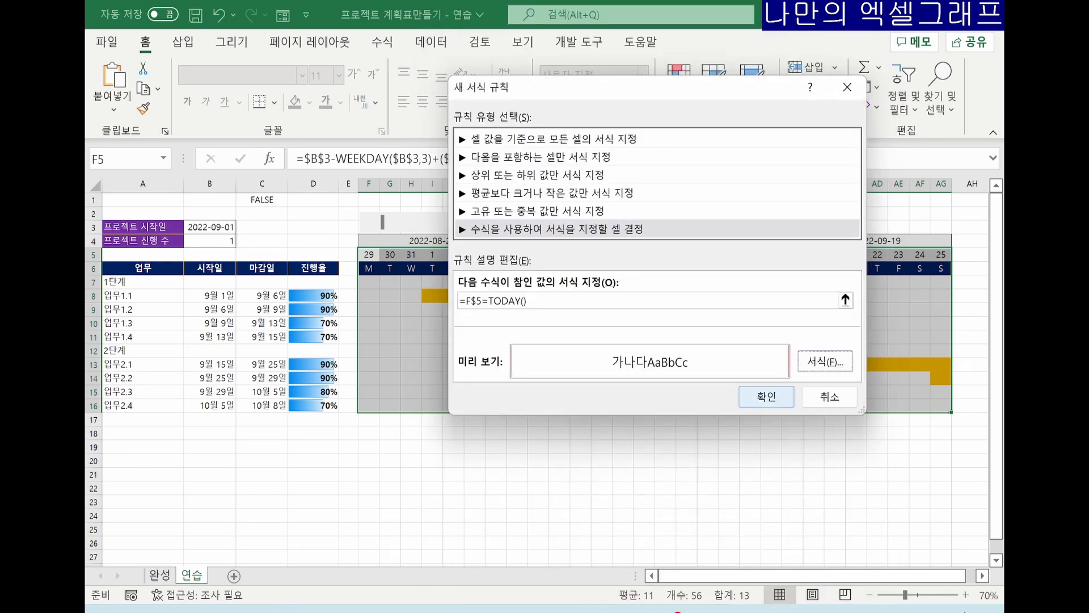
pyautogui.click(766, 396)
pyautogui.click(729, 488)
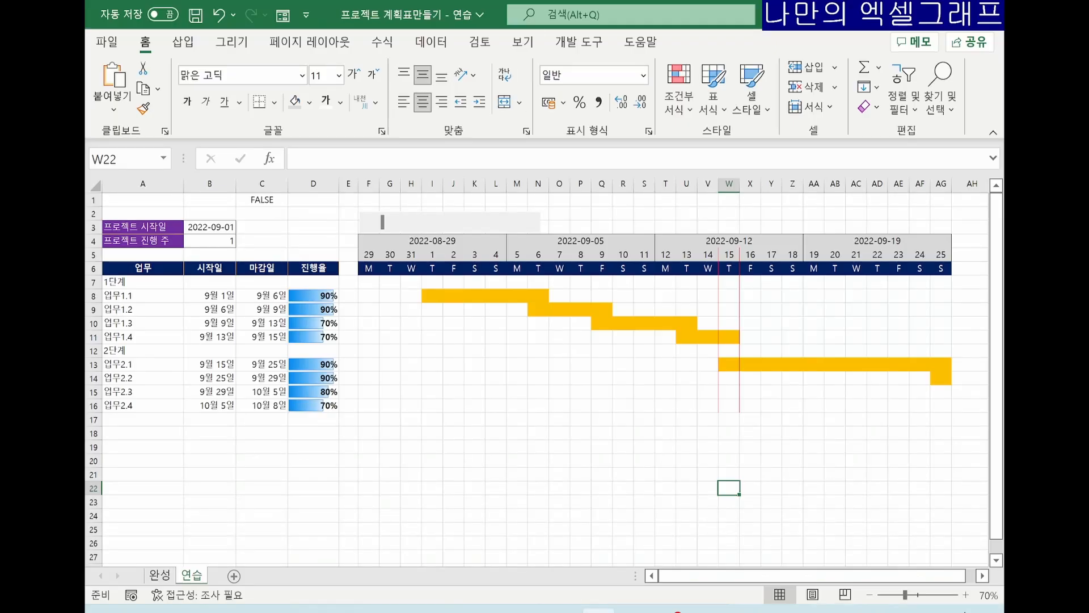
# Hide the sheet gridlines and fill the 1단계 and 2단계 rows, A7:D7 and A12:D12, with light grey
pyautogui.click(522, 41)
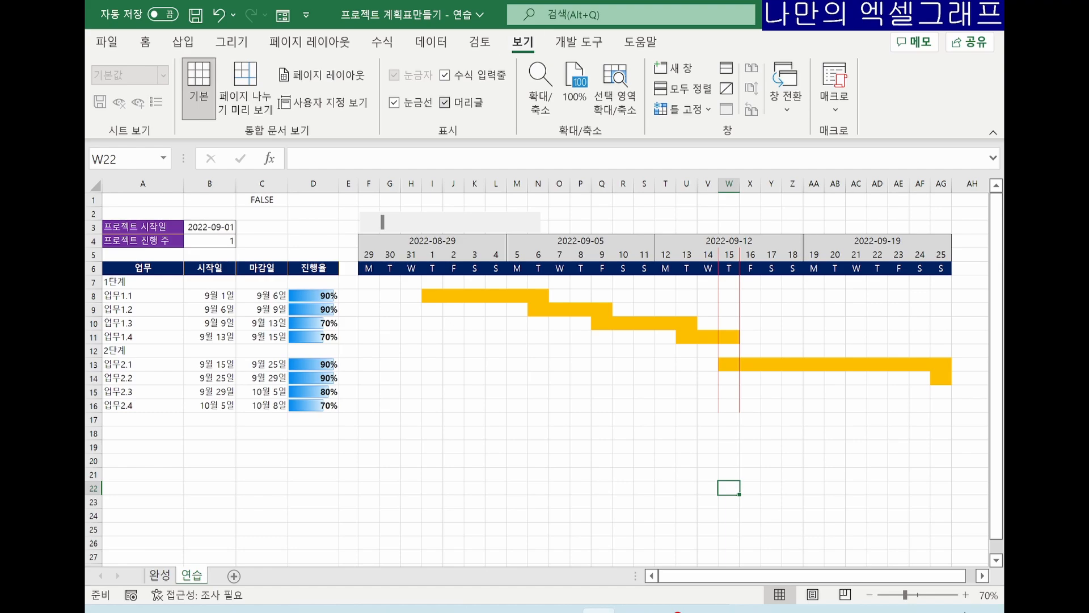
pyautogui.click(395, 102)
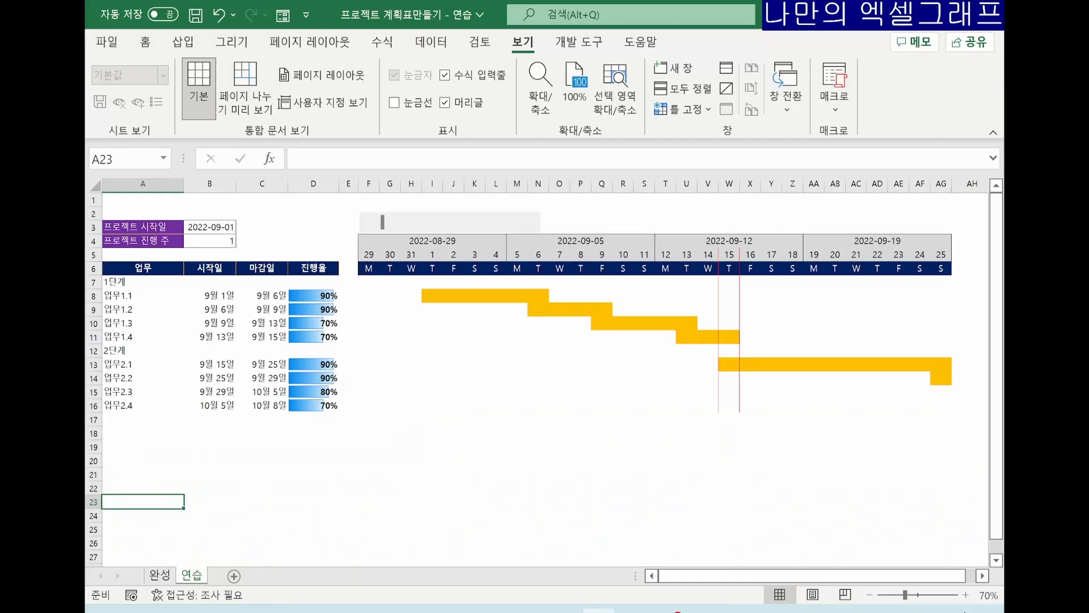
pyautogui.moveTo(142, 282); pyautogui.dragTo(313, 281)
pyautogui.click(146, 42)
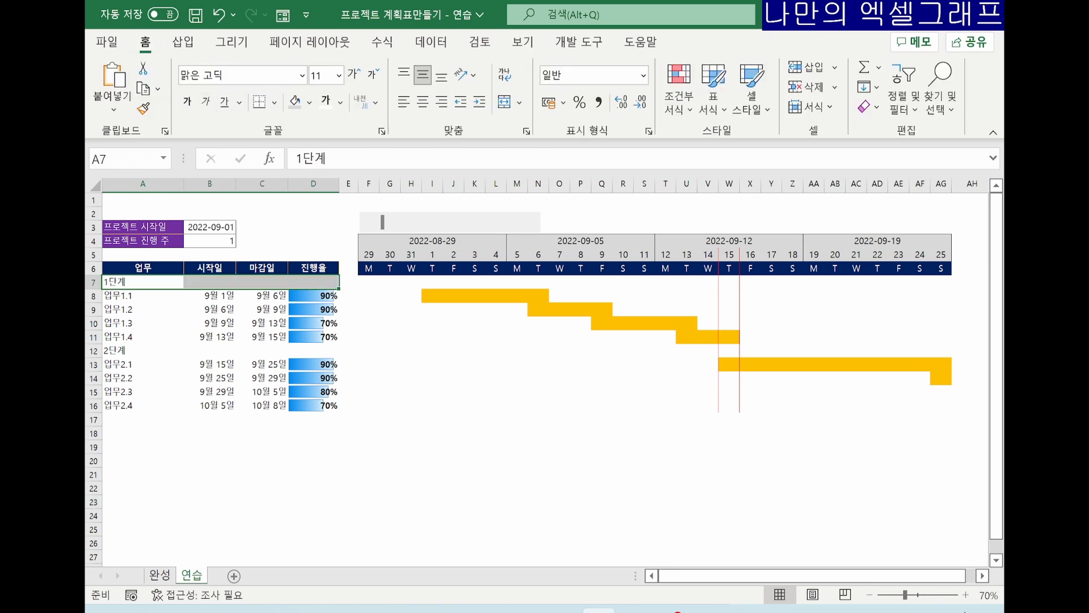
pyautogui.click(294, 102)
pyautogui.moveTo(142, 350); pyautogui.dragTo(313, 352)
pyautogui.click(294, 102)
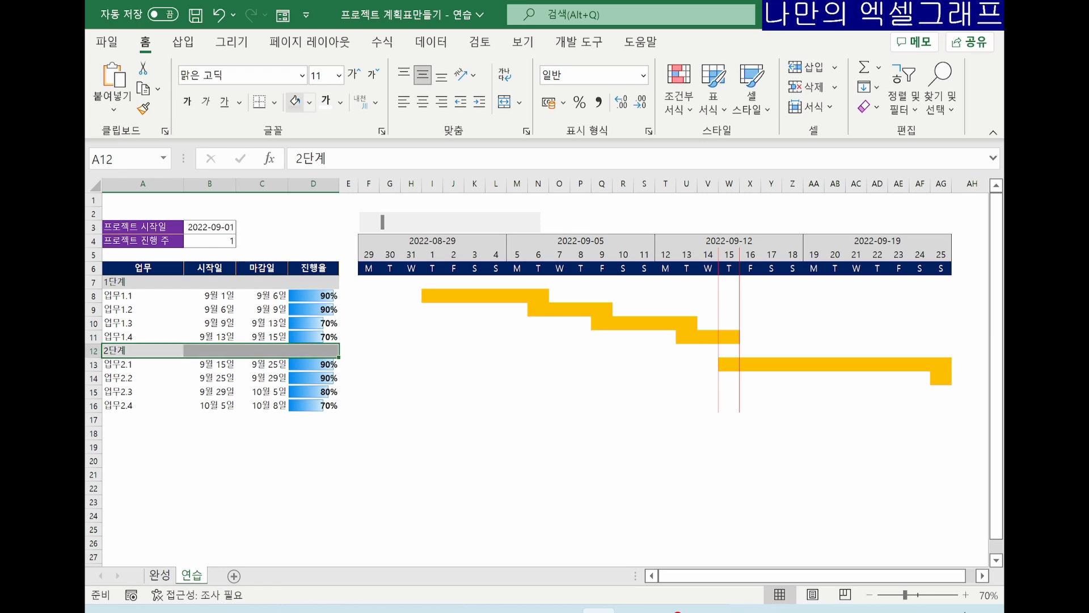
pyautogui.click(261, 487)
# Add orange left and right borders to the progress column, D6:D16
pyautogui.moveTo(313, 268); pyautogui.dragTo(313, 406)
pyautogui.hotkey('ctrl', '1')
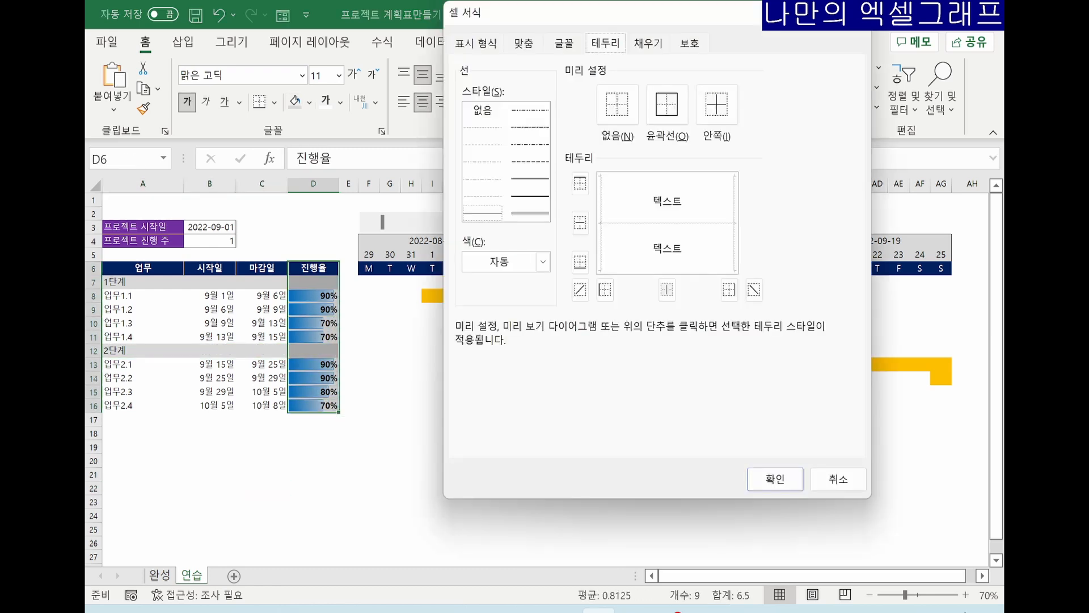
pyautogui.click(543, 261)
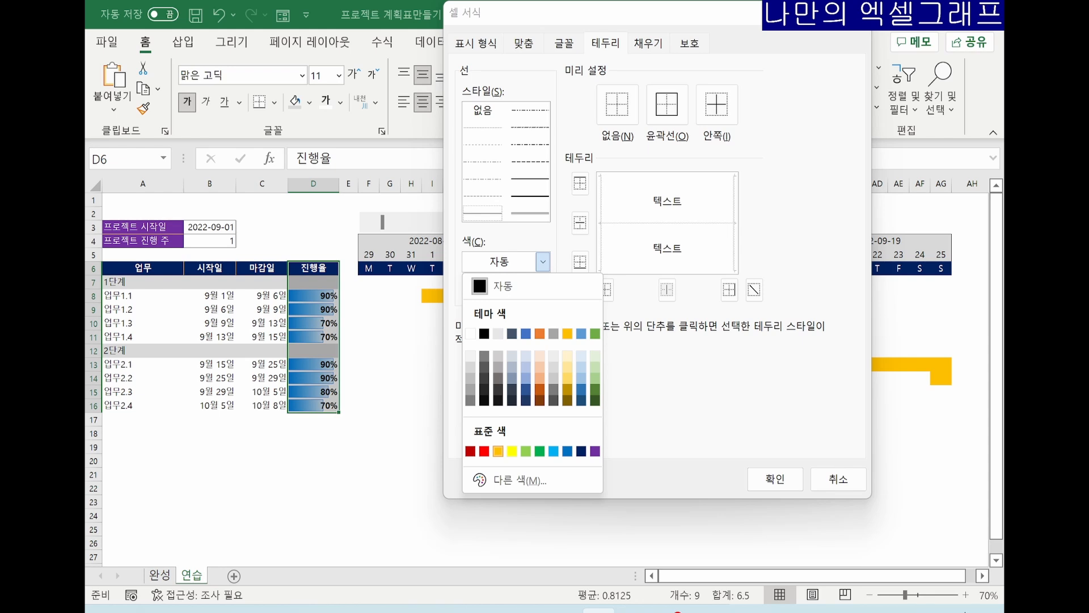
pyautogui.click(497, 451)
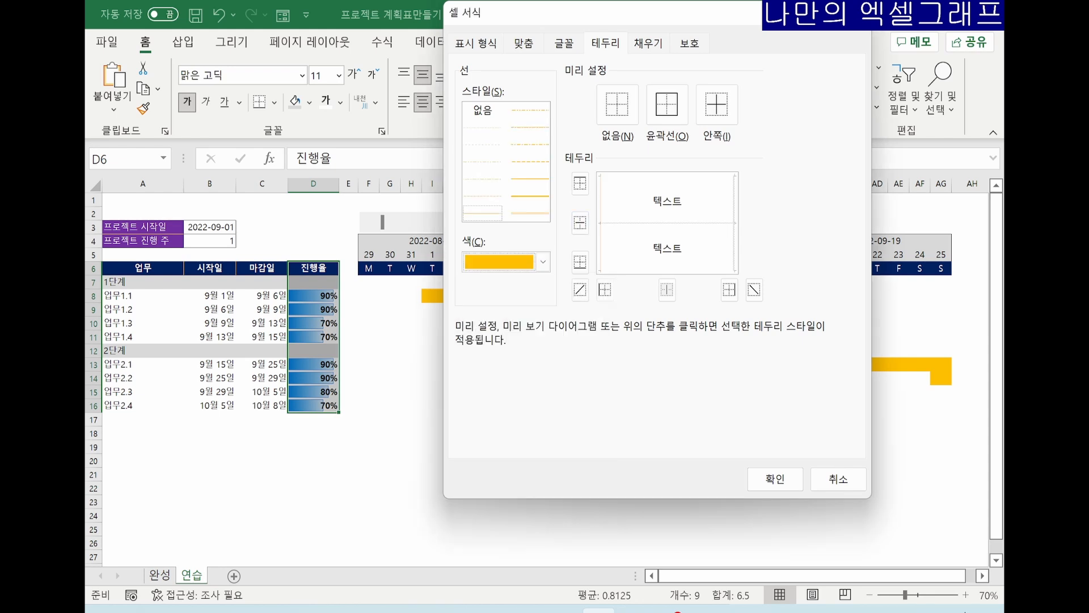
pyautogui.click(774, 479)
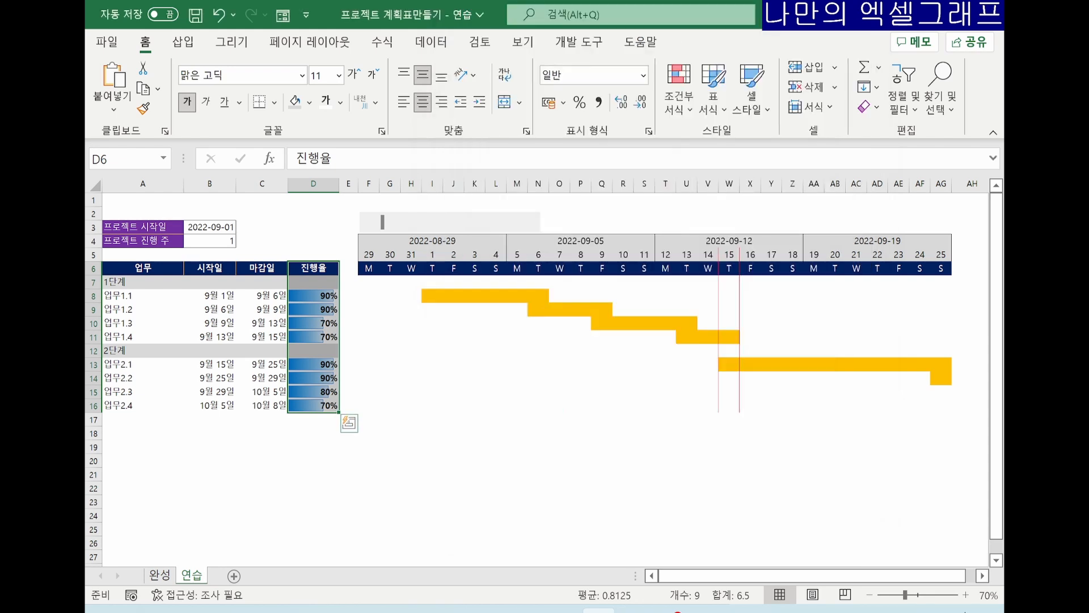
pyautogui.click(452, 513)
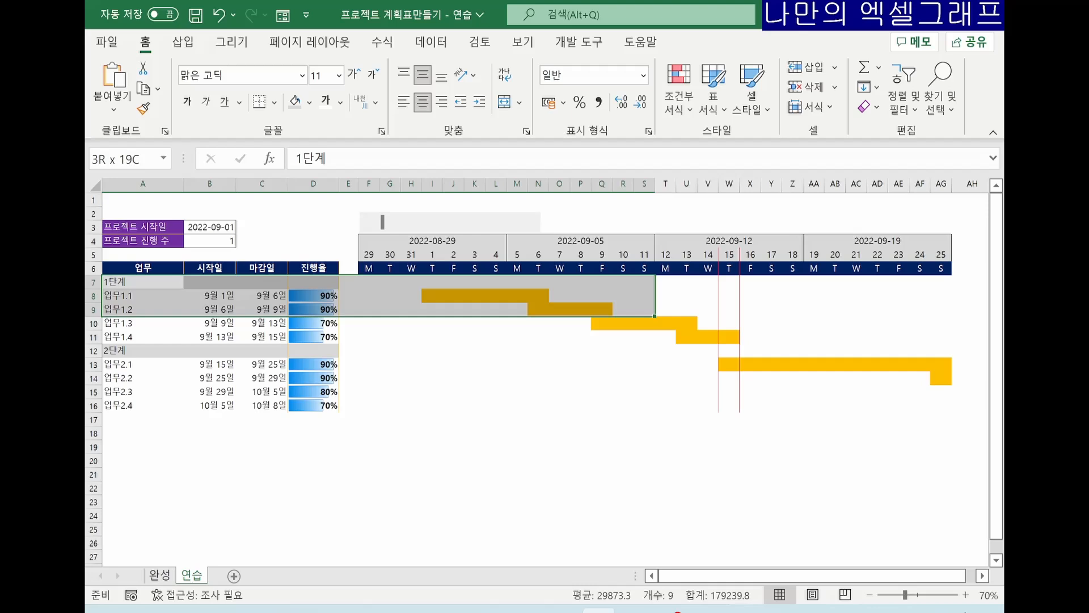
# Add light grey horizontal borders between the rows of A7:AG16
pyautogui.moveTo(647, 335); pyautogui.dragTo(946, 406)
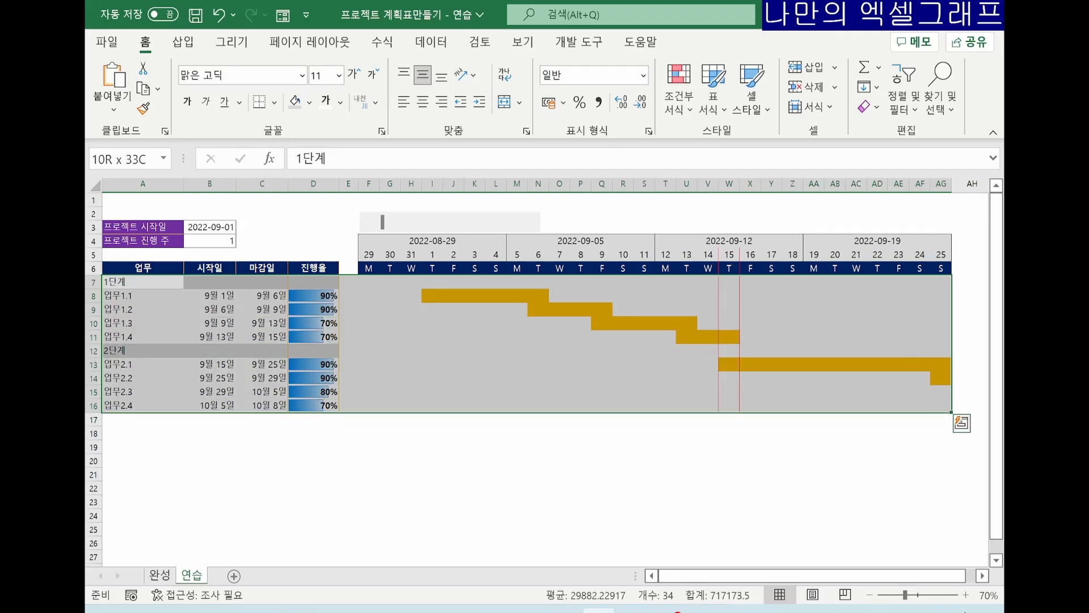
pyautogui.hotkey('ctrl', '1')
pyautogui.click(543, 262)
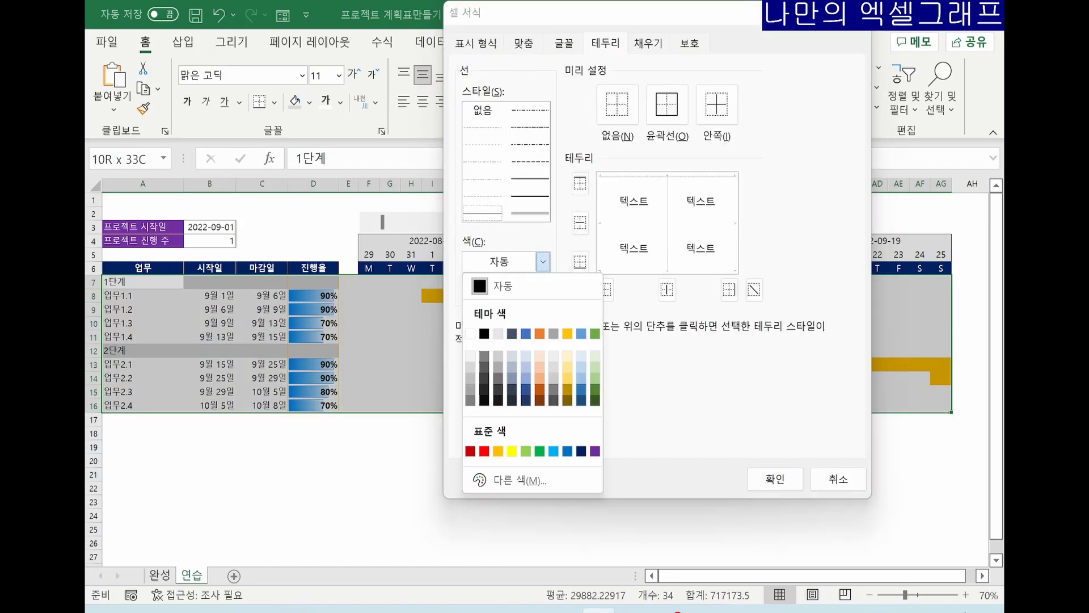
pyautogui.click(470, 378)
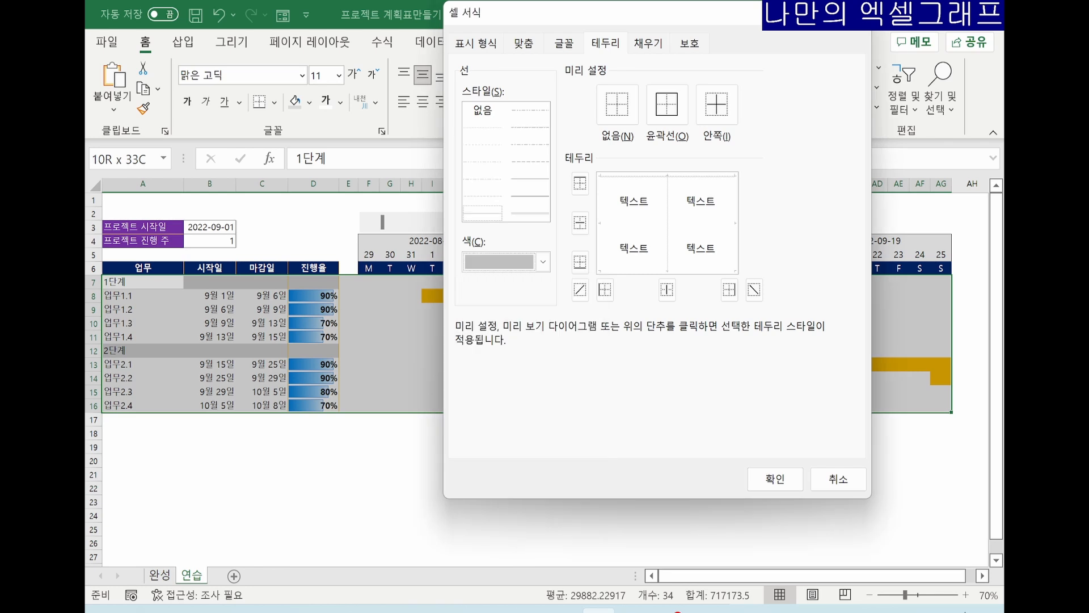
pyautogui.click(530, 178)
pyautogui.click(699, 223)
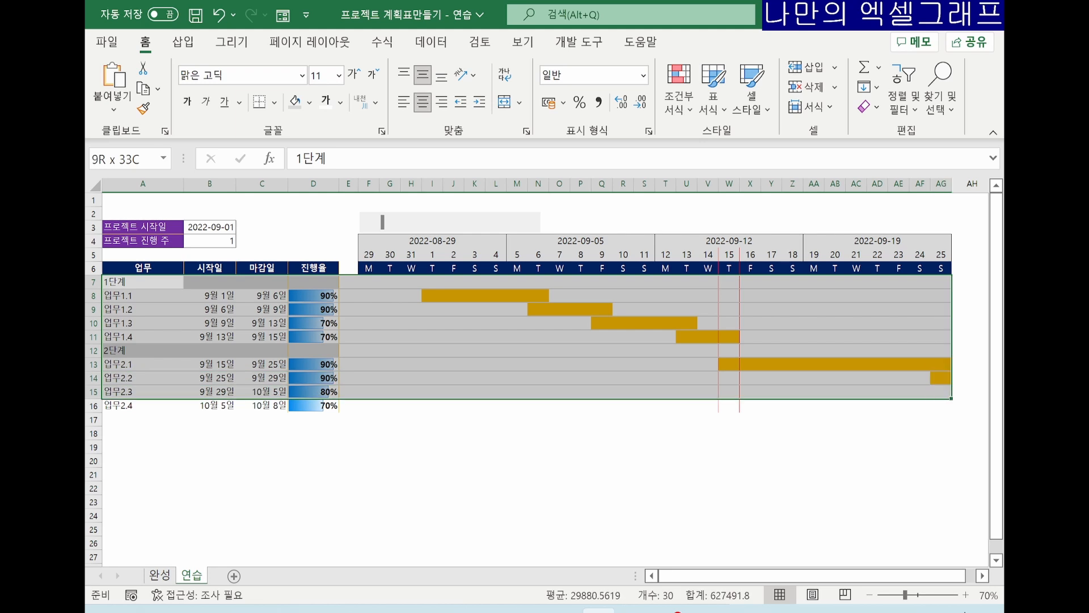
# Give the whole range A7:AG16 a dark grey outline border
pyautogui.moveTo(952, 413); pyautogui.dragTo(952, 412)
pyautogui.hotkey('ctrl', '1')
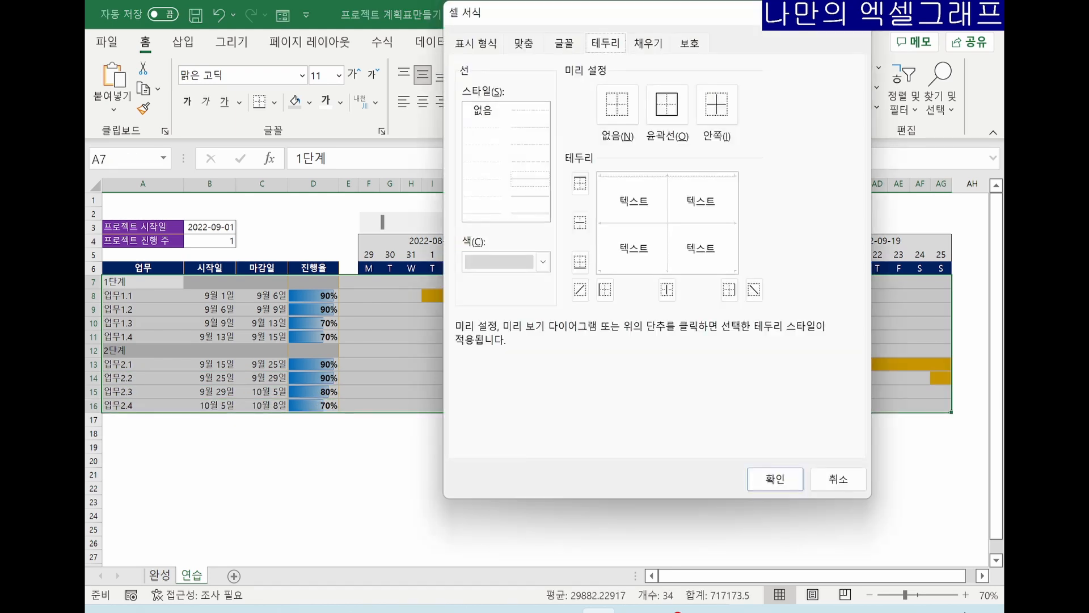
pyautogui.click(543, 262)
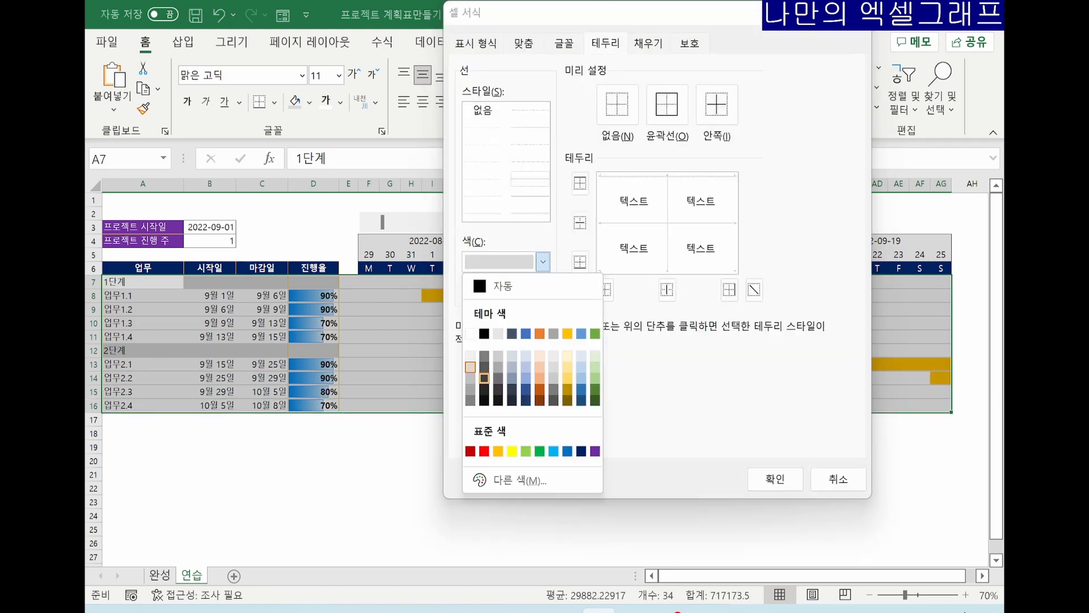
pyautogui.click(484, 378)
pyautogui.click(667, 105)
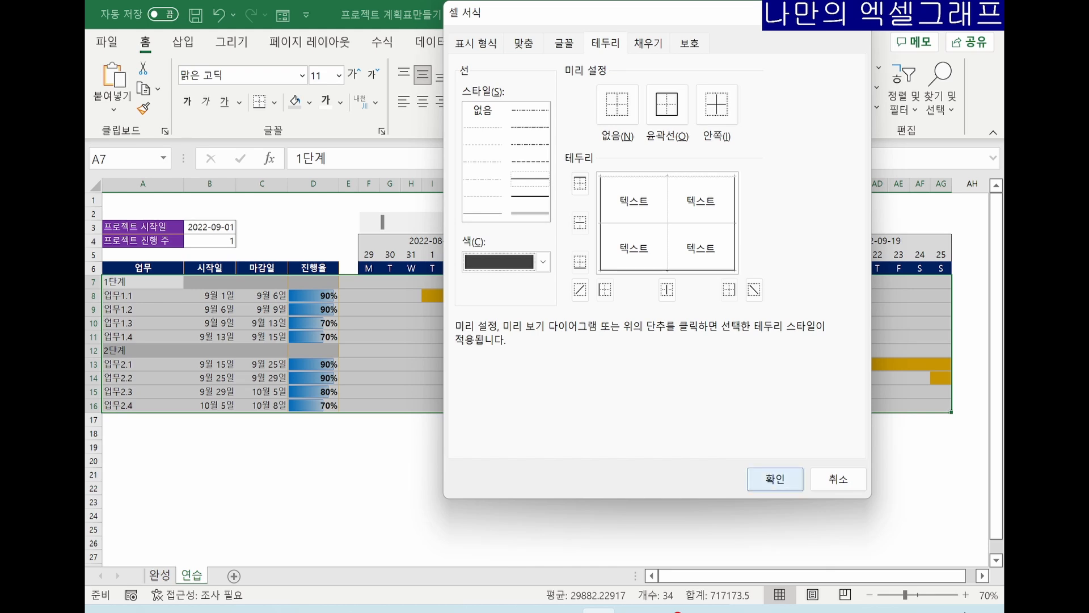
pyautogui.click(775, 479)
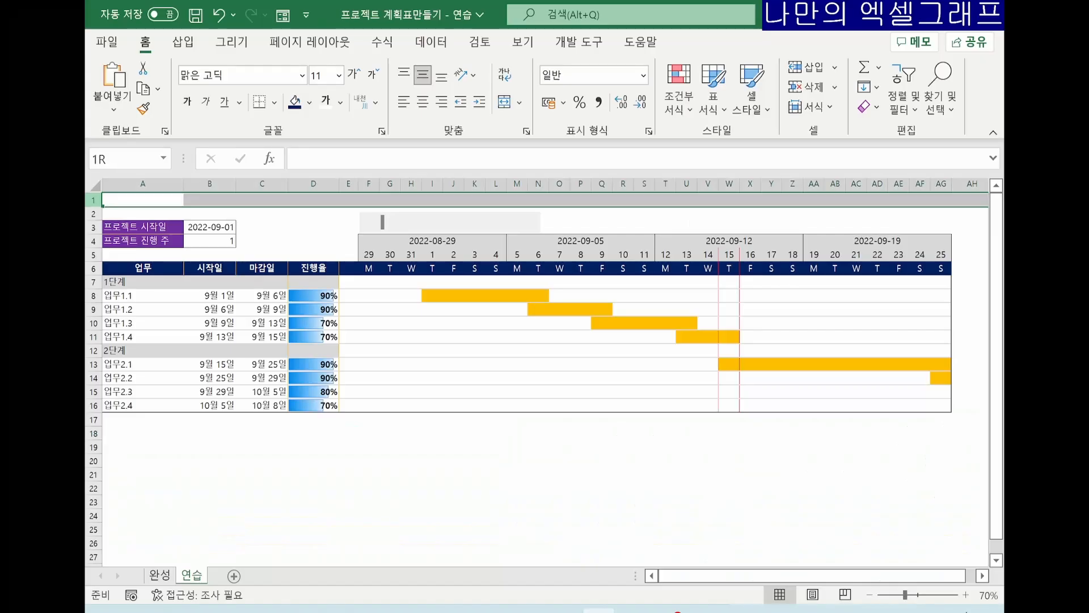
# Turn row 1 into a taller blue banner across A1:AG1 and place the title shape "ABC 프로젝트 계획표" on it
pyautogui.moveTo(94, 207); pyautogui.dragTo(941, 205)
pyautogui.click(143, 205)
pyautogui.click(309, 102)
pyautogui.click(382, 260)
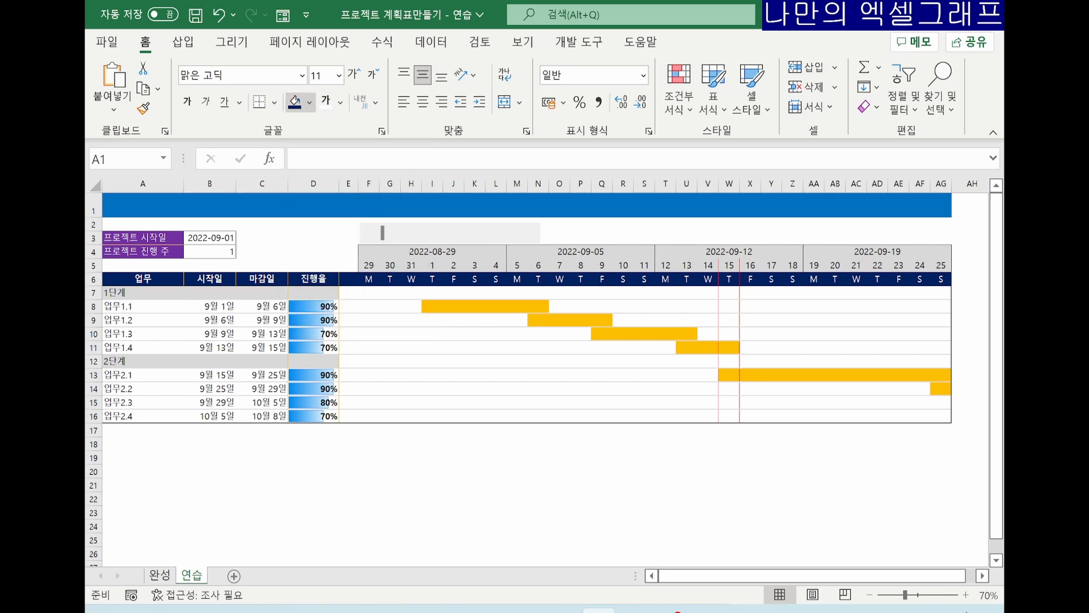
pyautogui.moveTo(225, 509); pyautogui.dragTo(209, 212)
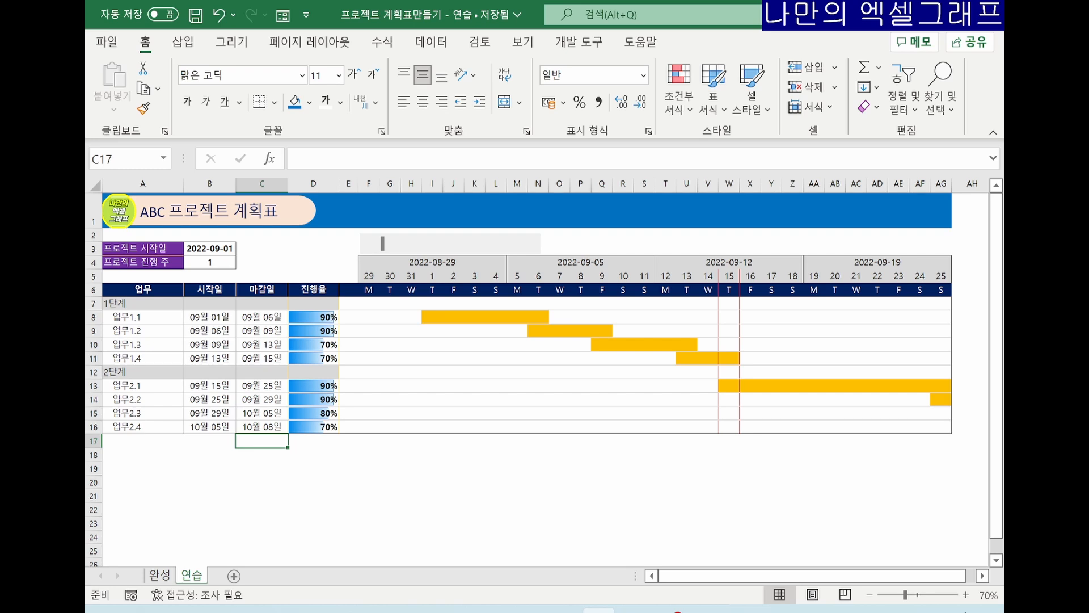
pyautogui.click(262, 537)
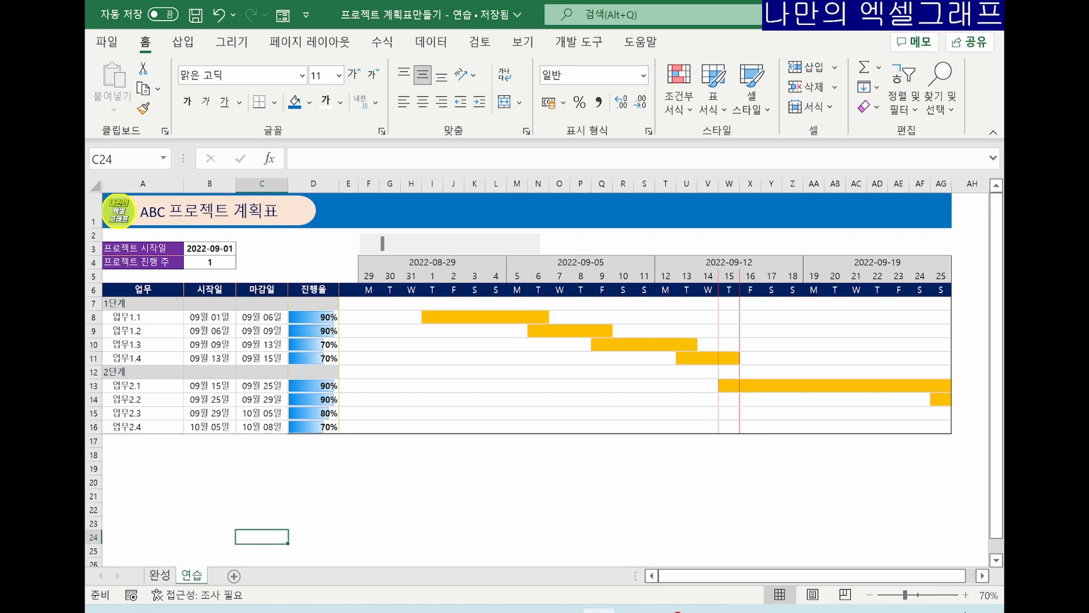